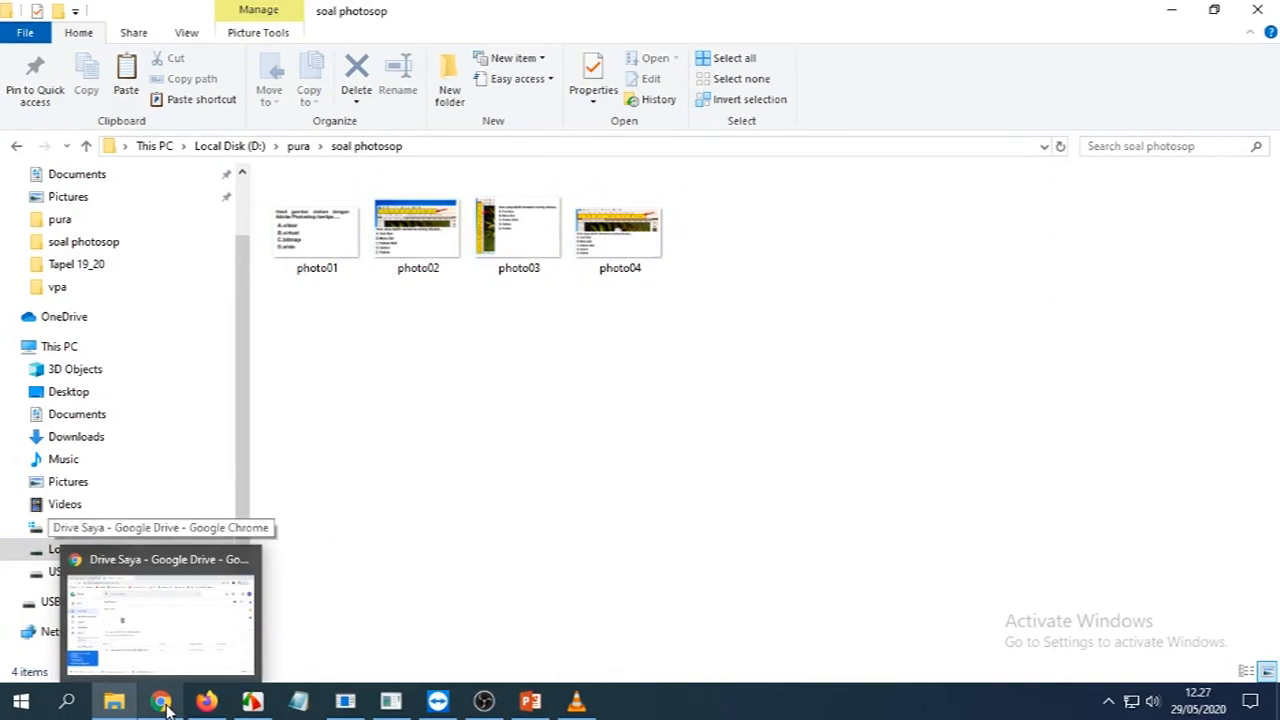
Switch to Google Drive in Chrome and create a folder named SOAL in Drive Saya
click(163, 704)
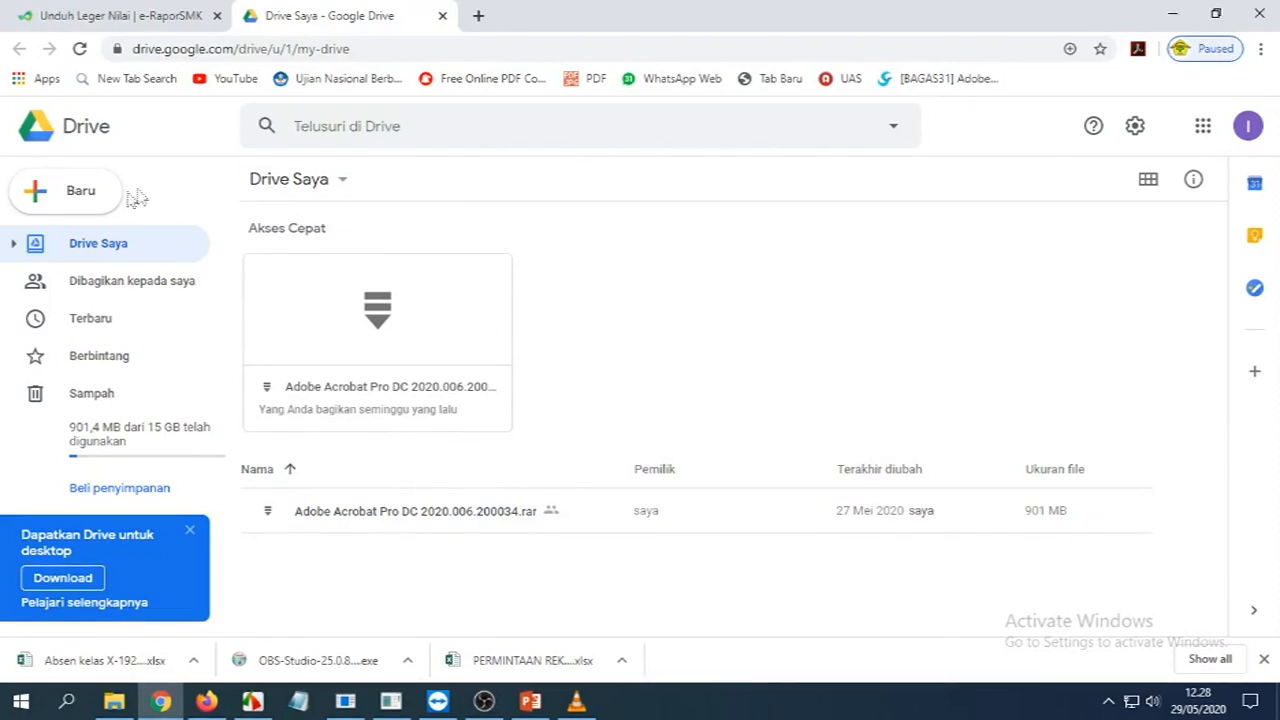
click(98, 205)
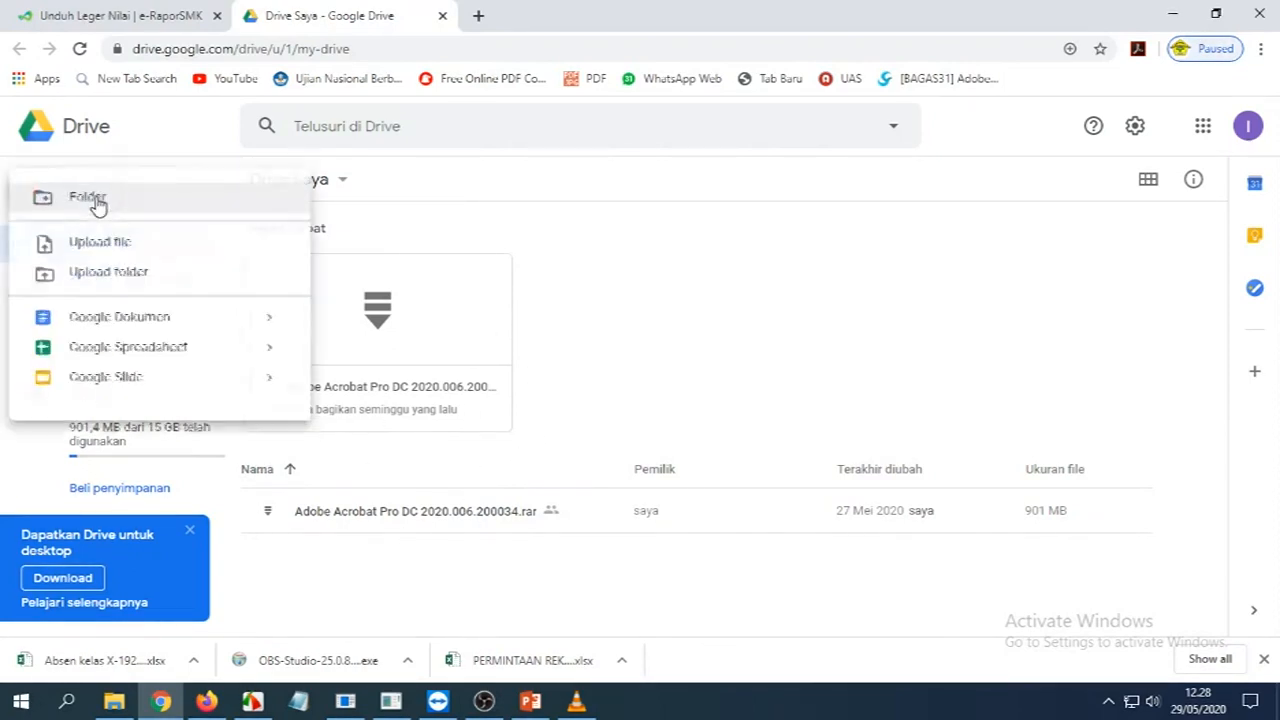
click(443, 226)
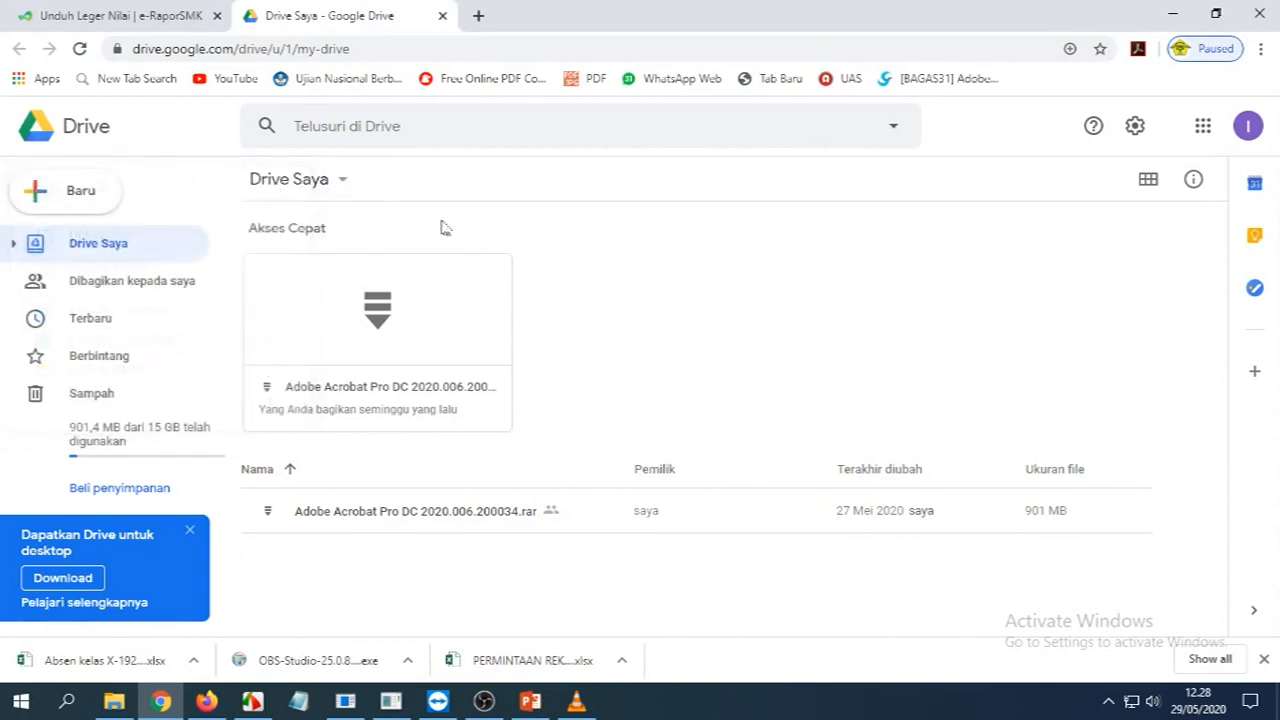
click(70, 196)
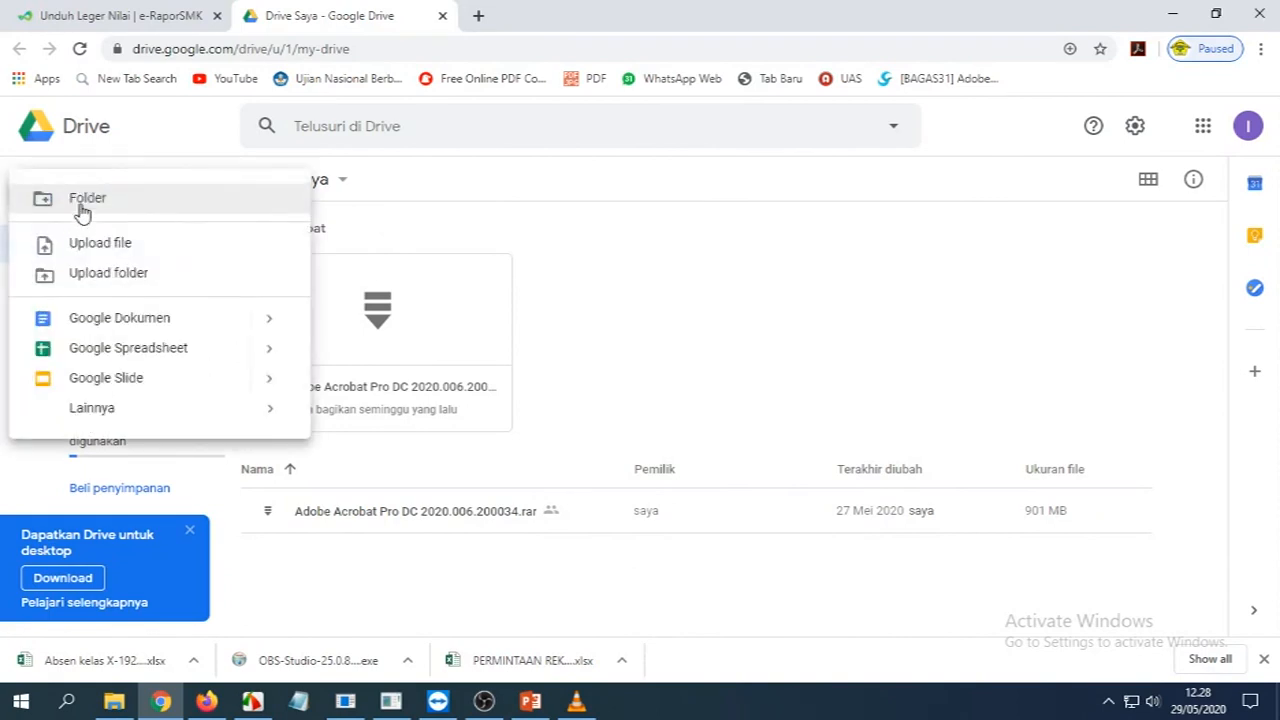
click(81, 205)
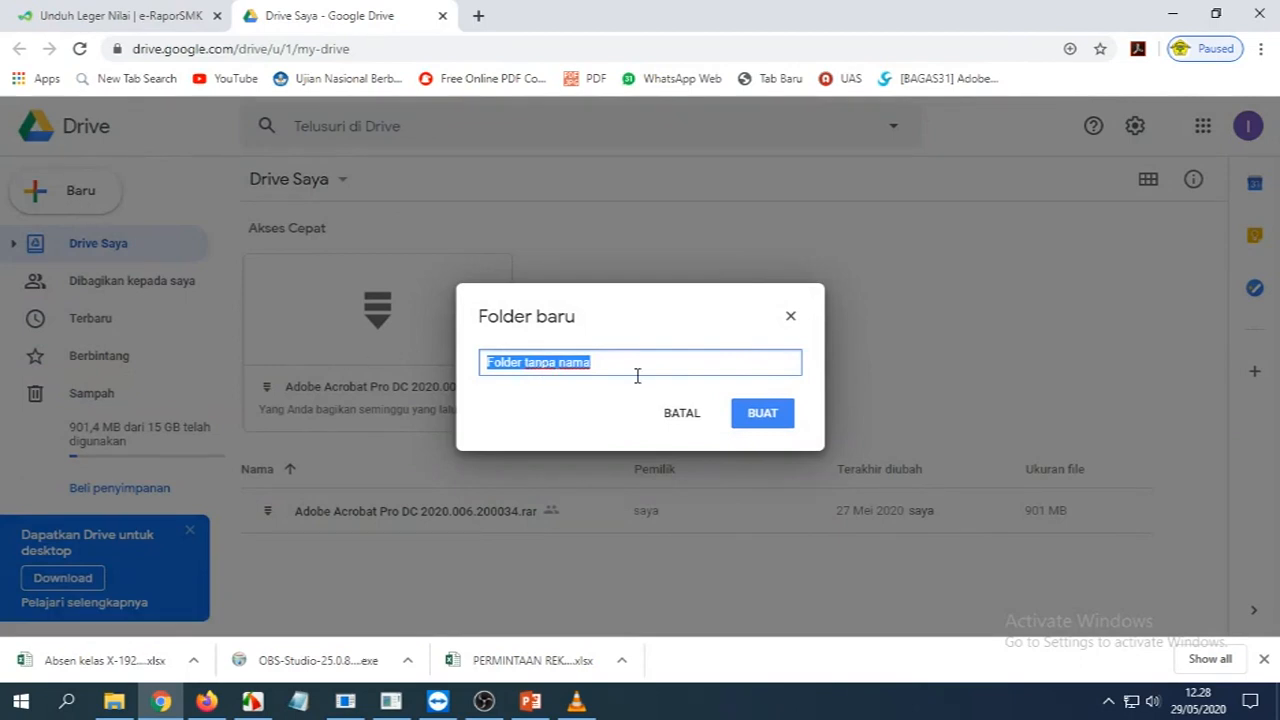
text(SOAL)
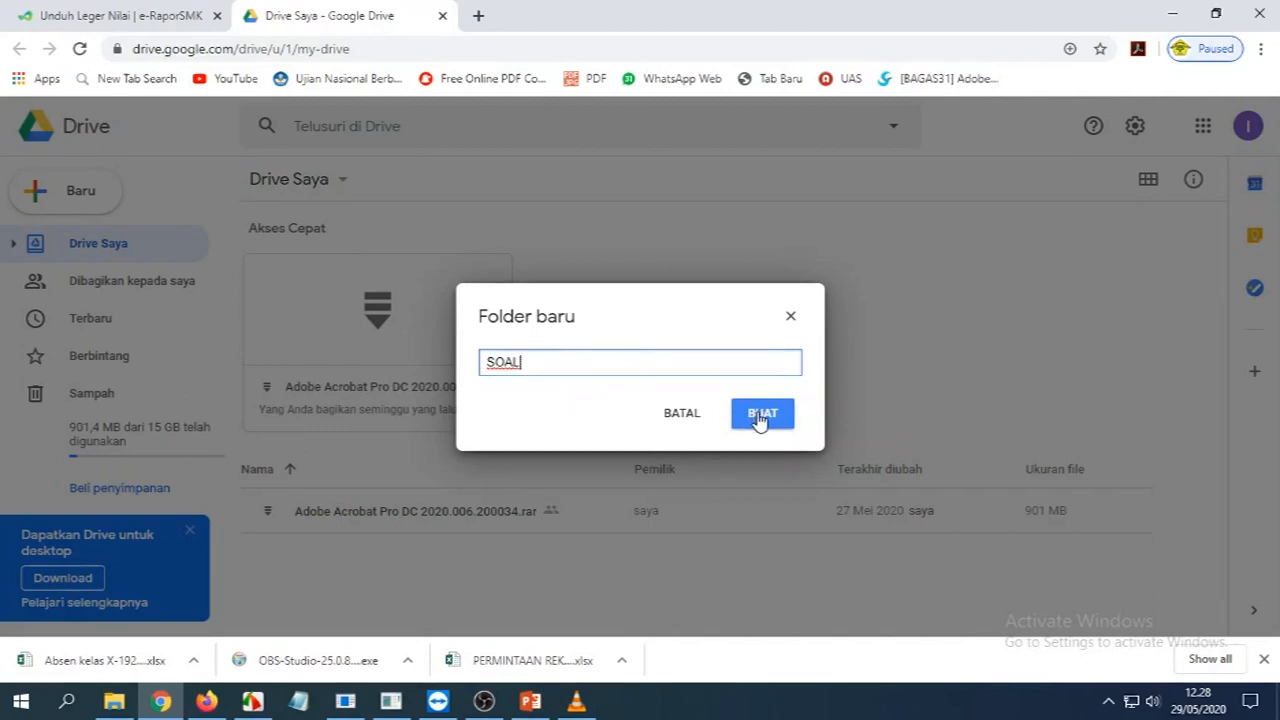
click(760, 416)
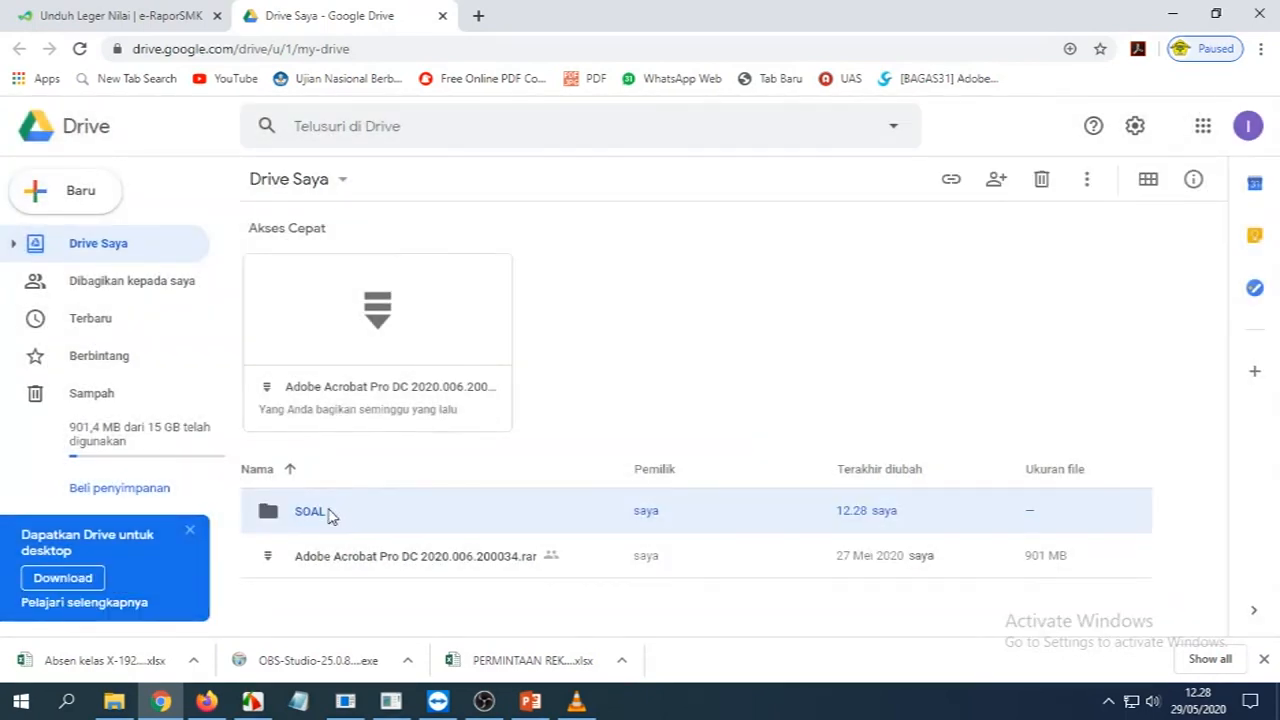
click(189, 530)
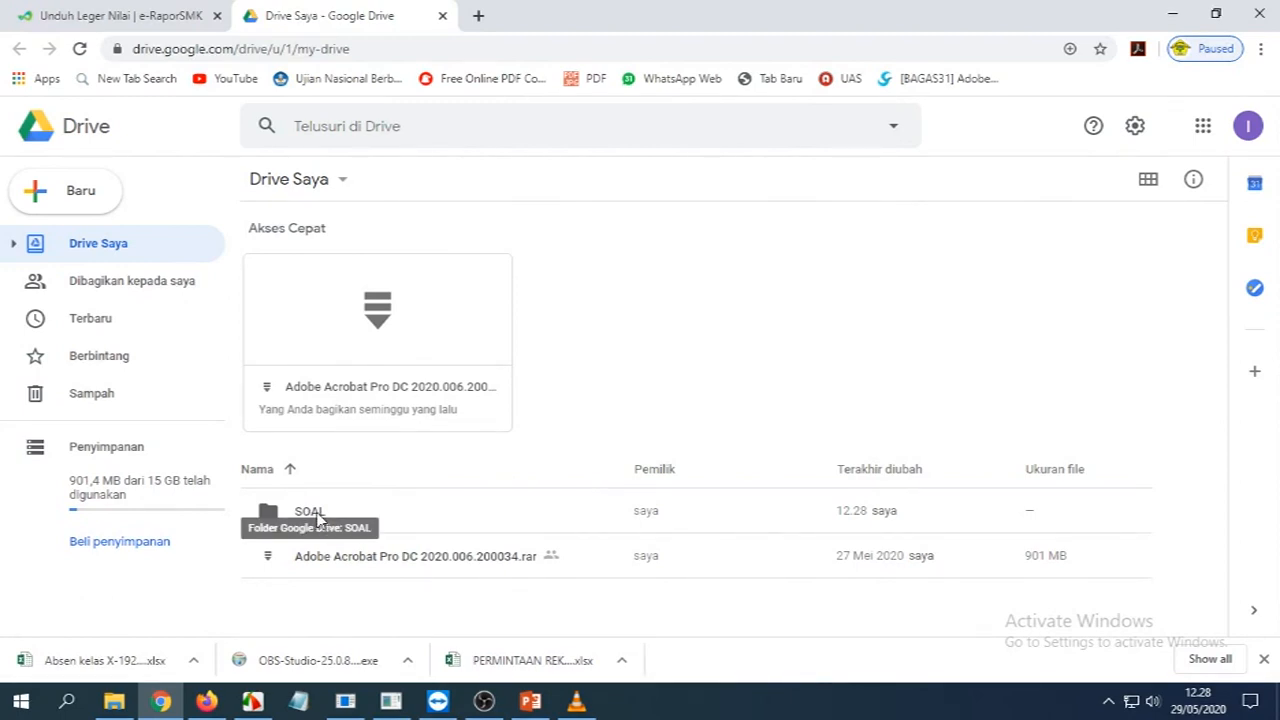
Open the SOAL folder and create a blank Google Formulir in it, dismissing the introductory tour
double_click(318, 515)
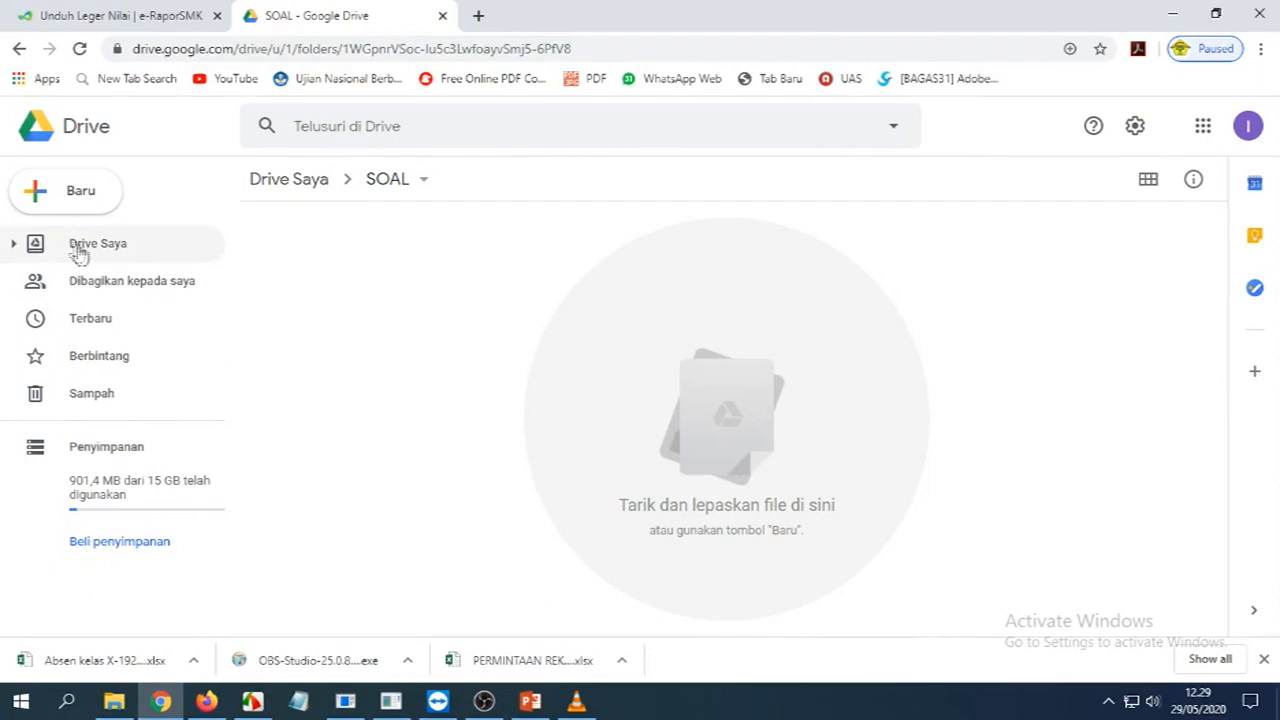
click(77, 195)
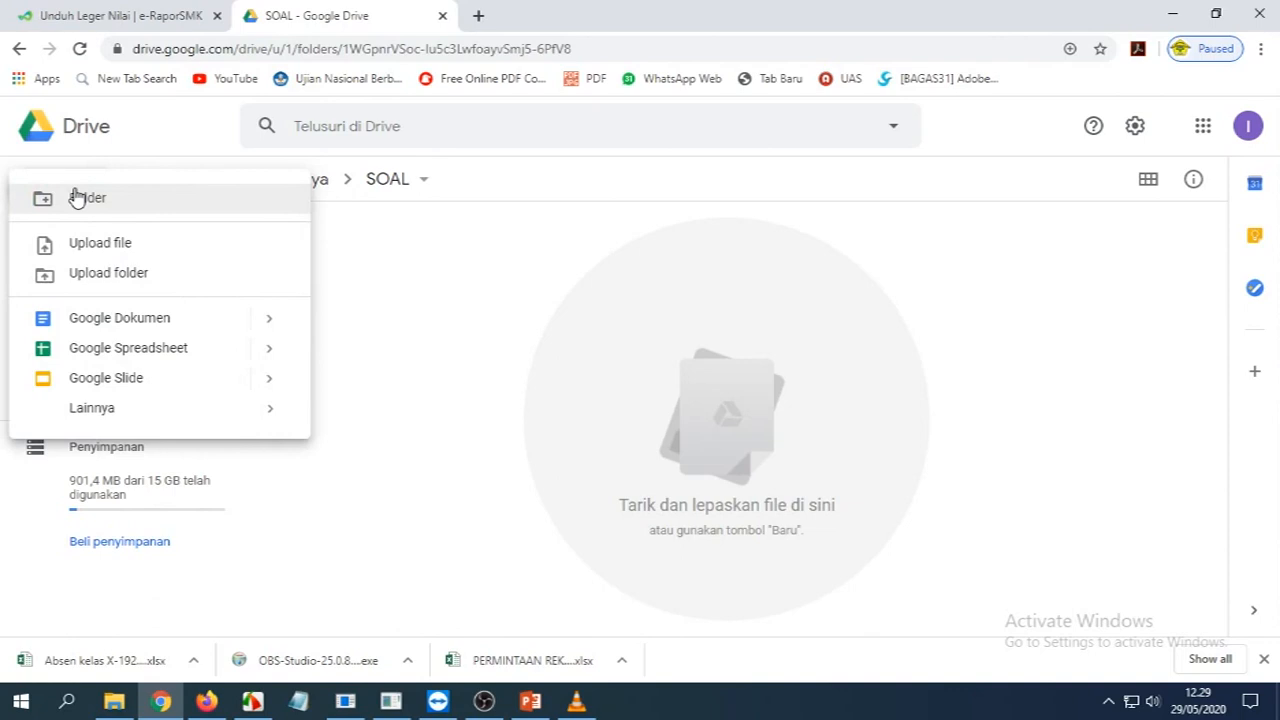
mouse_move(82, 417)
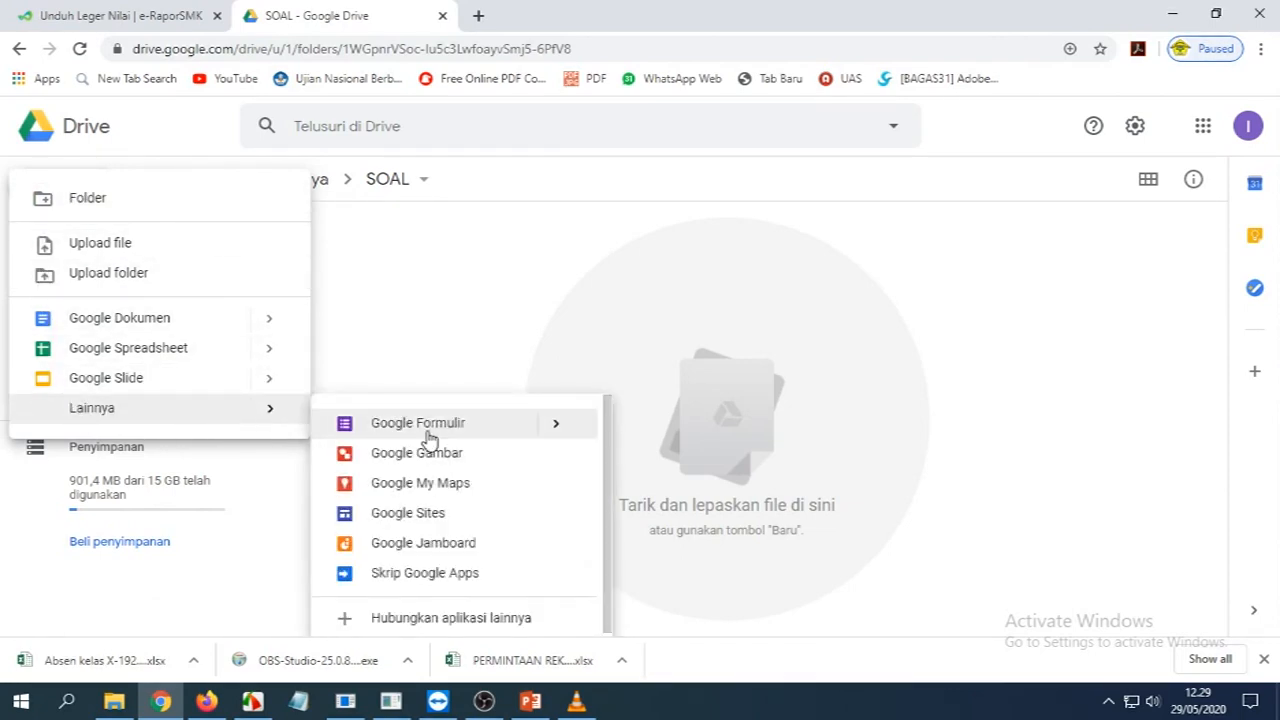
click(428, 440)
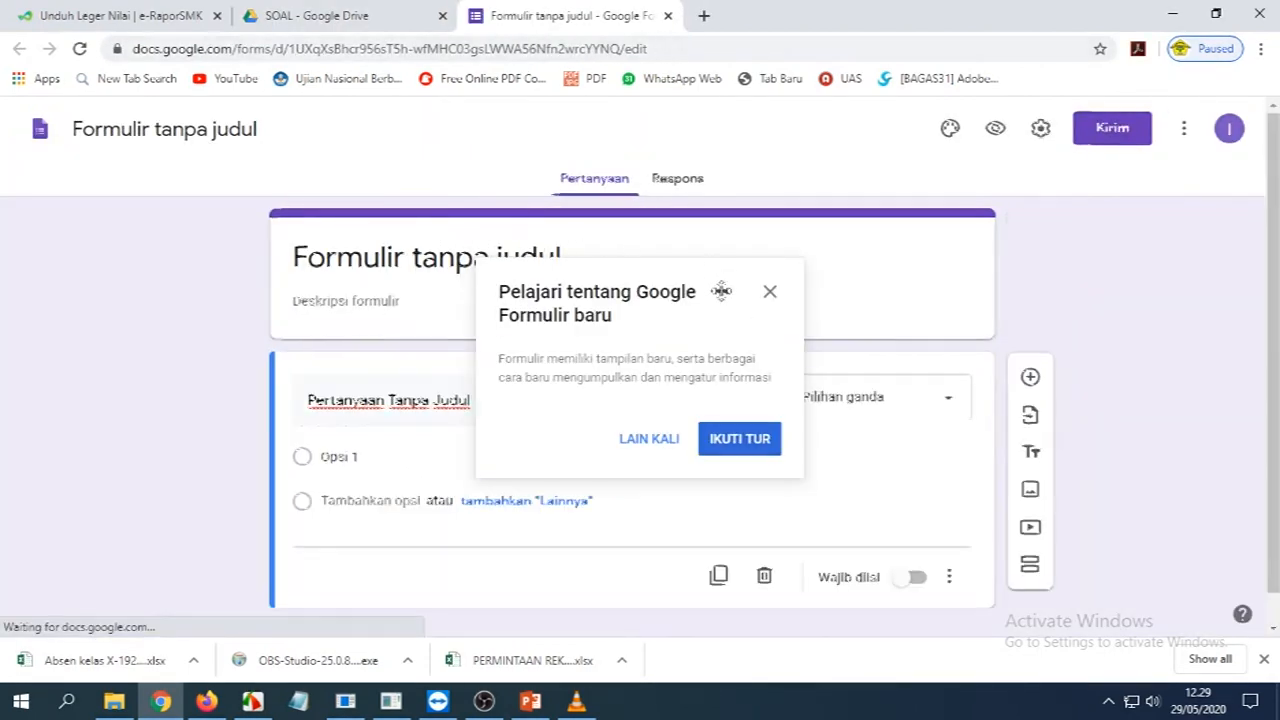
click(770, 293)
Title the form "Ujian Photosop" and apply the same title as the form's file name
click(457, 260)
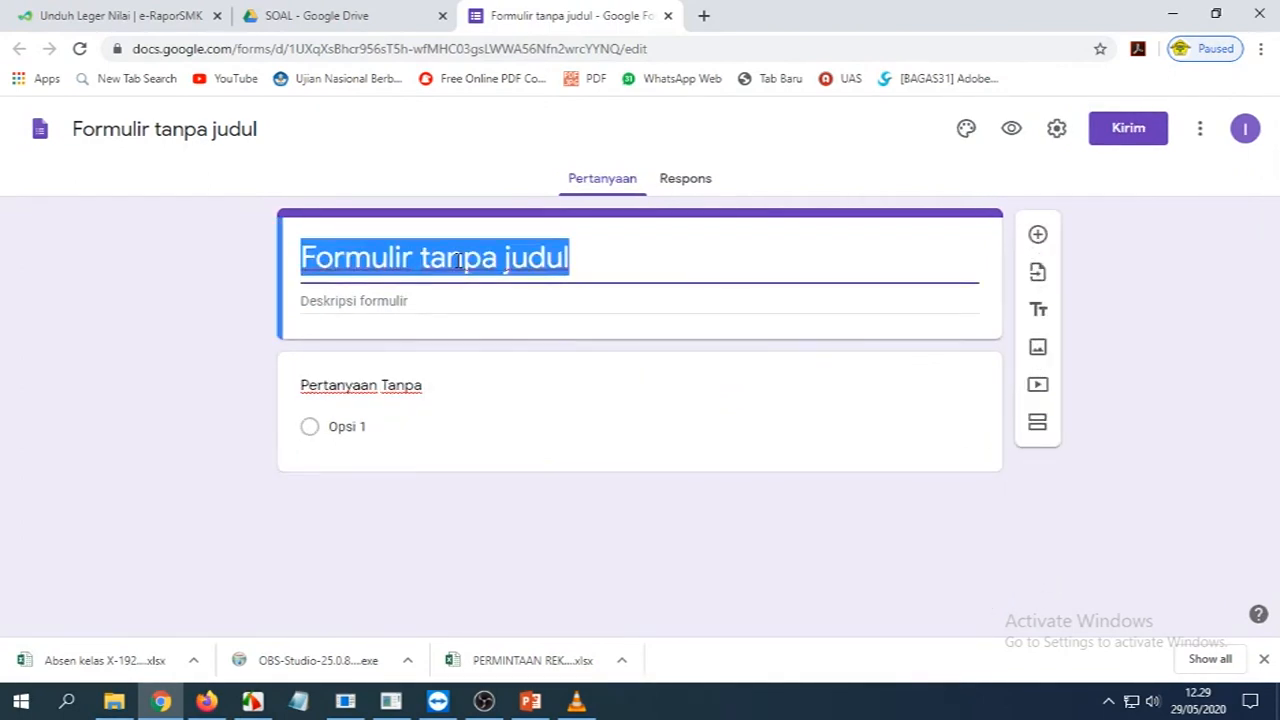
text(Uj)
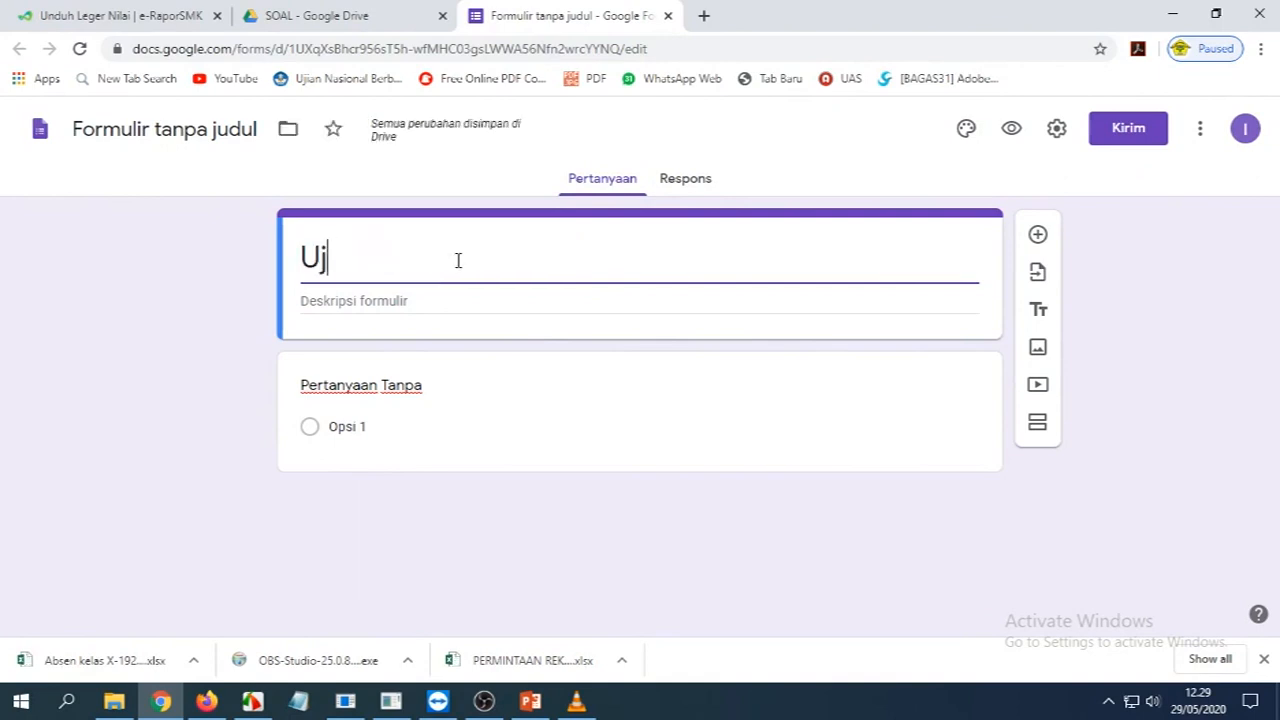
text(ian Photosop)
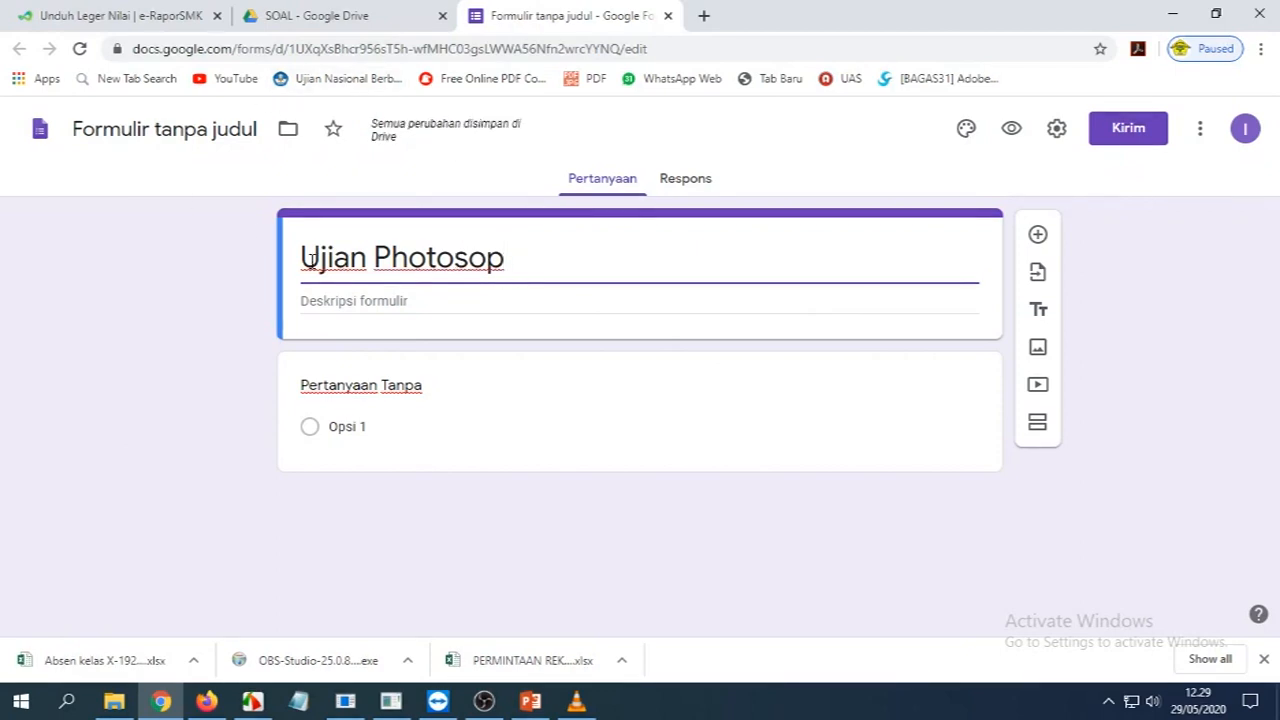
drag(306, 256, 504, 258)
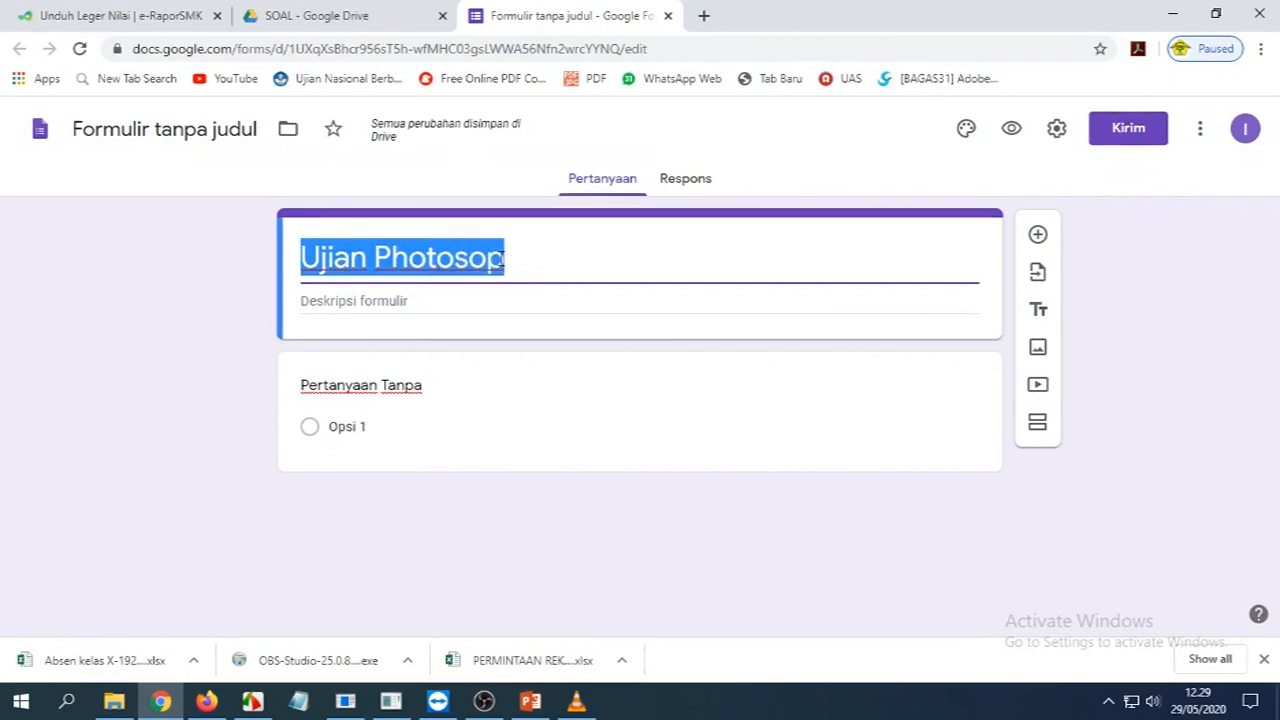
click(159, 131)
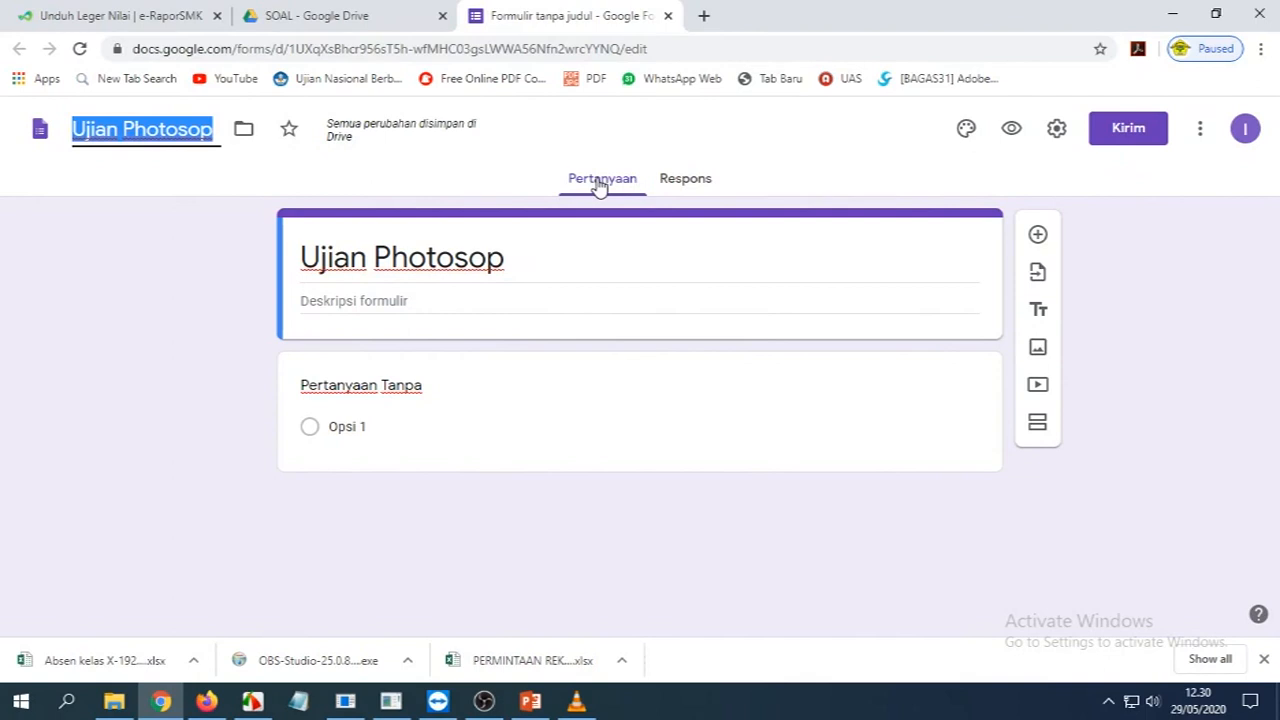
Look at the form's responses section and enter the form description "Jawablah sesuai pilihan jawaban yang tersedia"
click(685, 179)
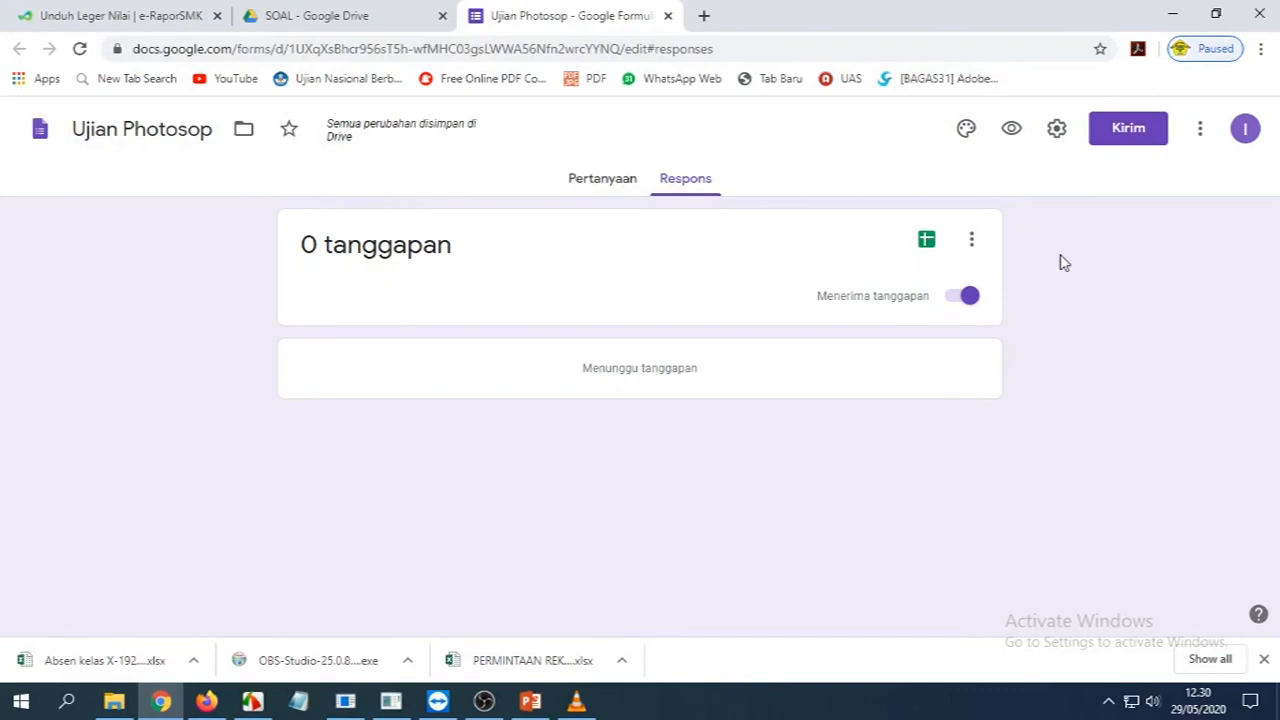
click(600, 186)
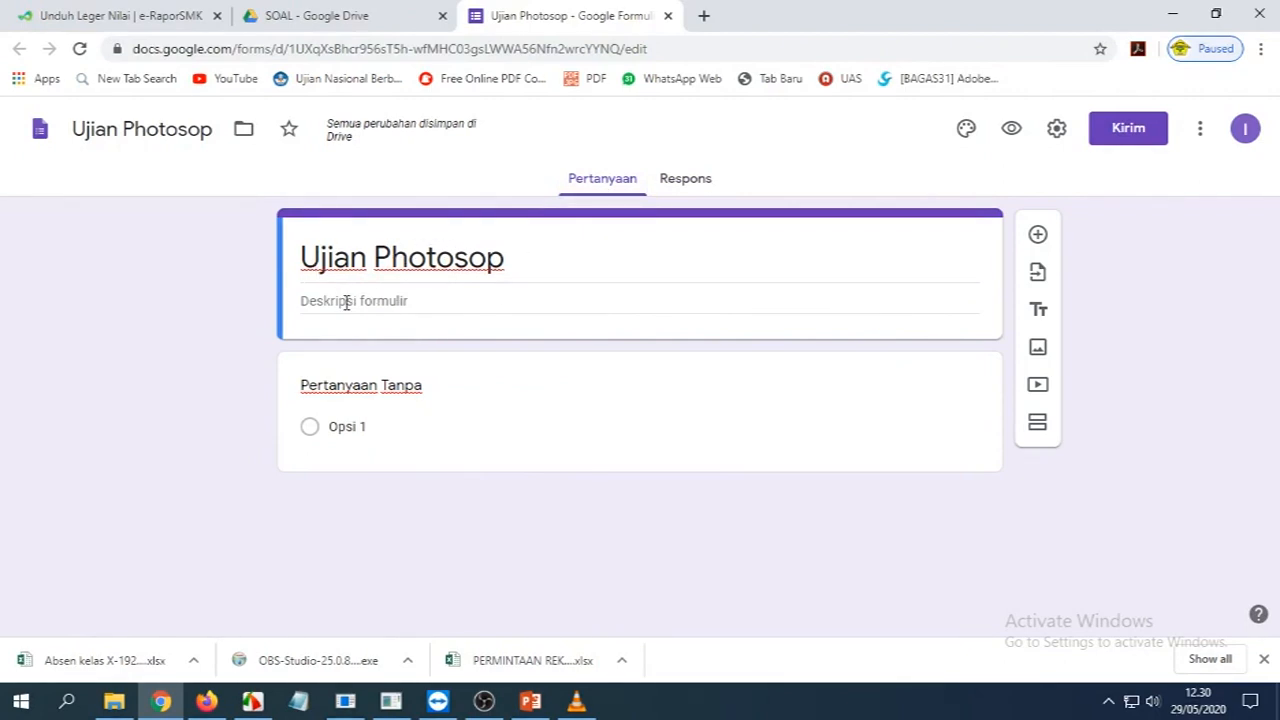
click(347, 302)
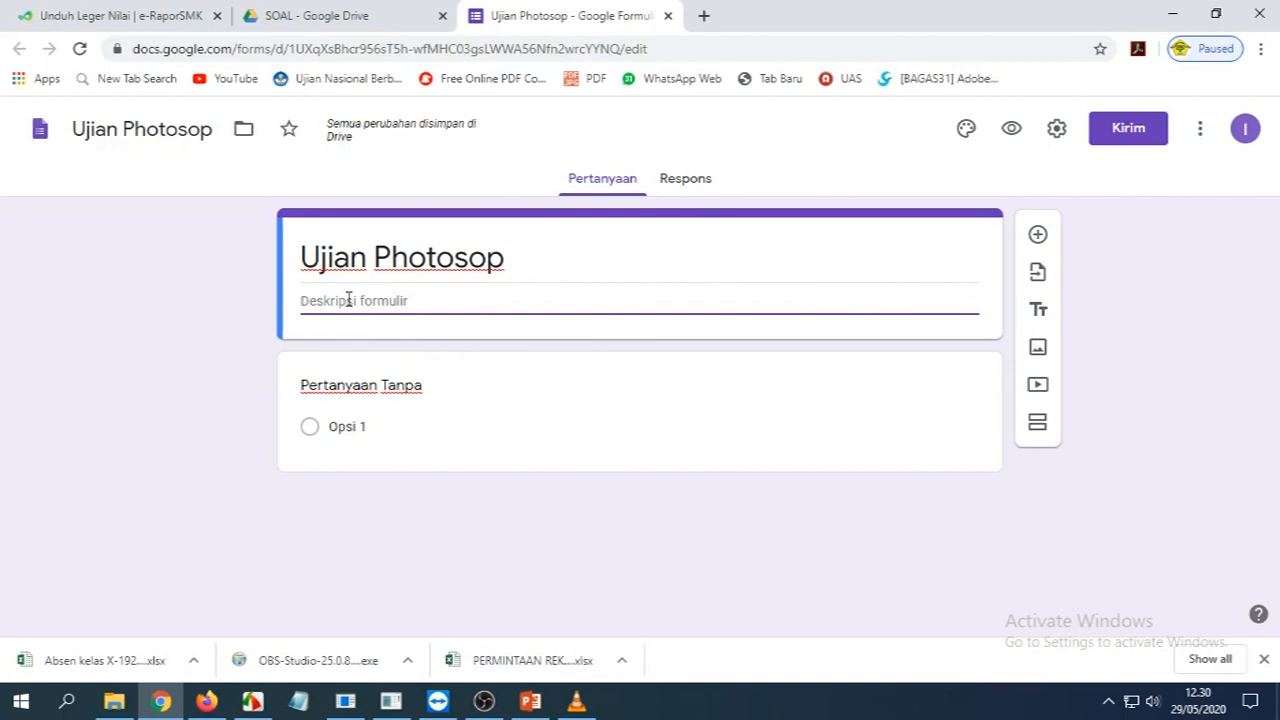
text(Jawablah De)
key(BackSpace)
text(sesuai )
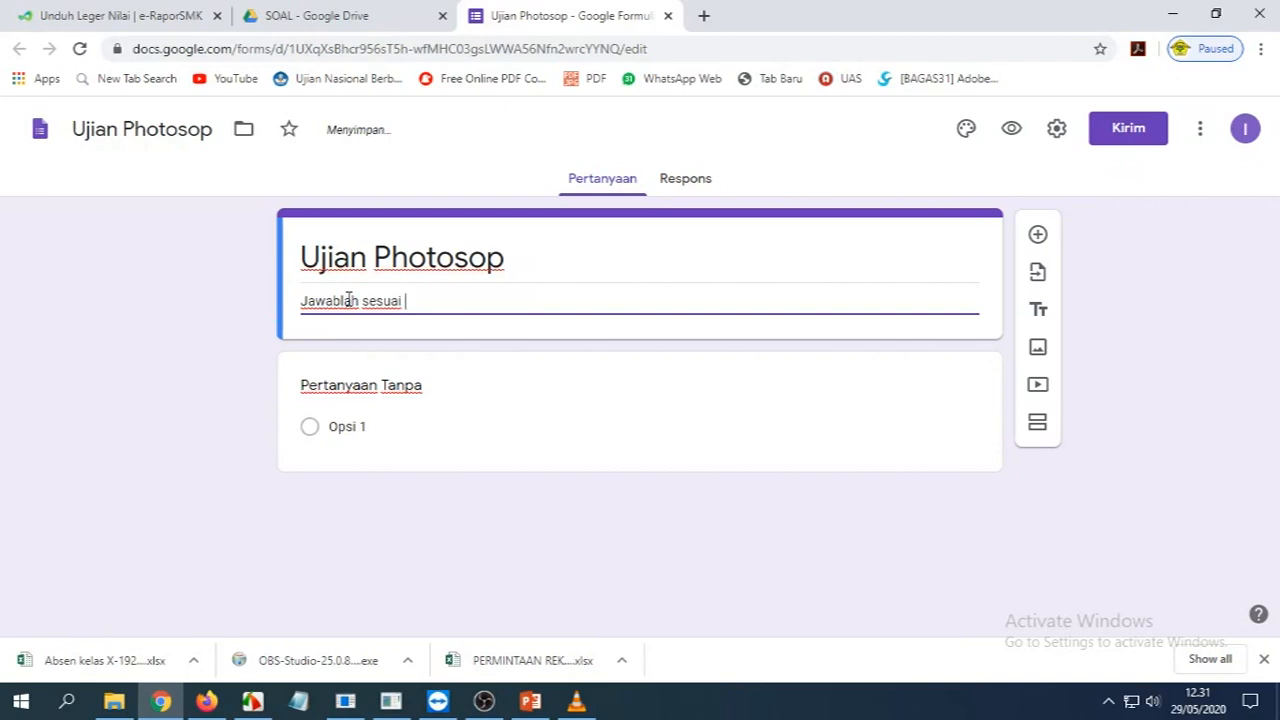
text(pilihan )
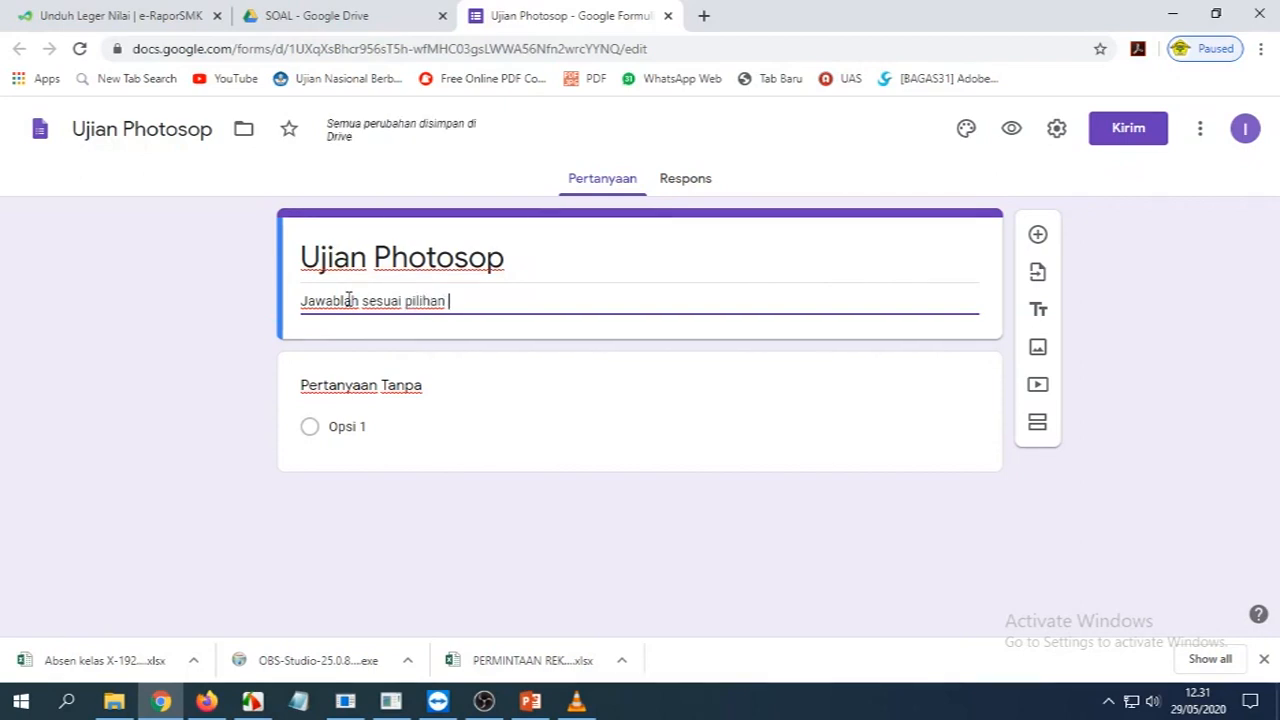
text(jawaban yang)
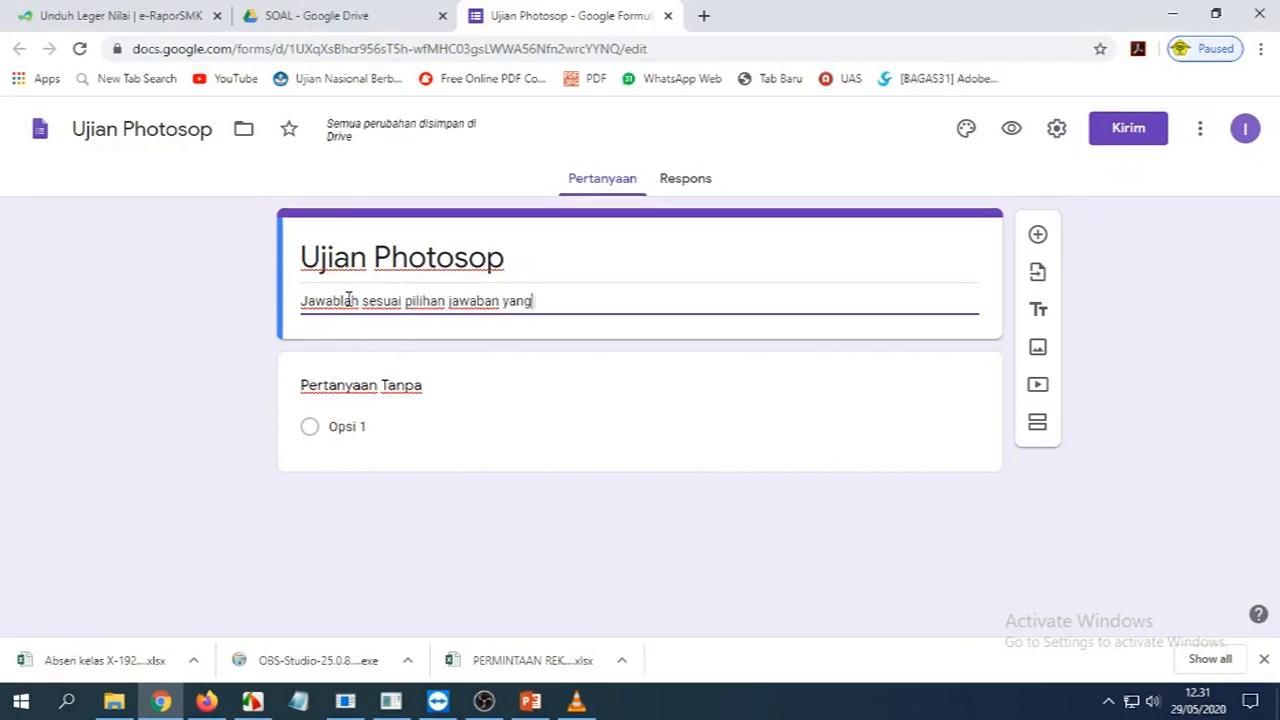
text( tersedia)
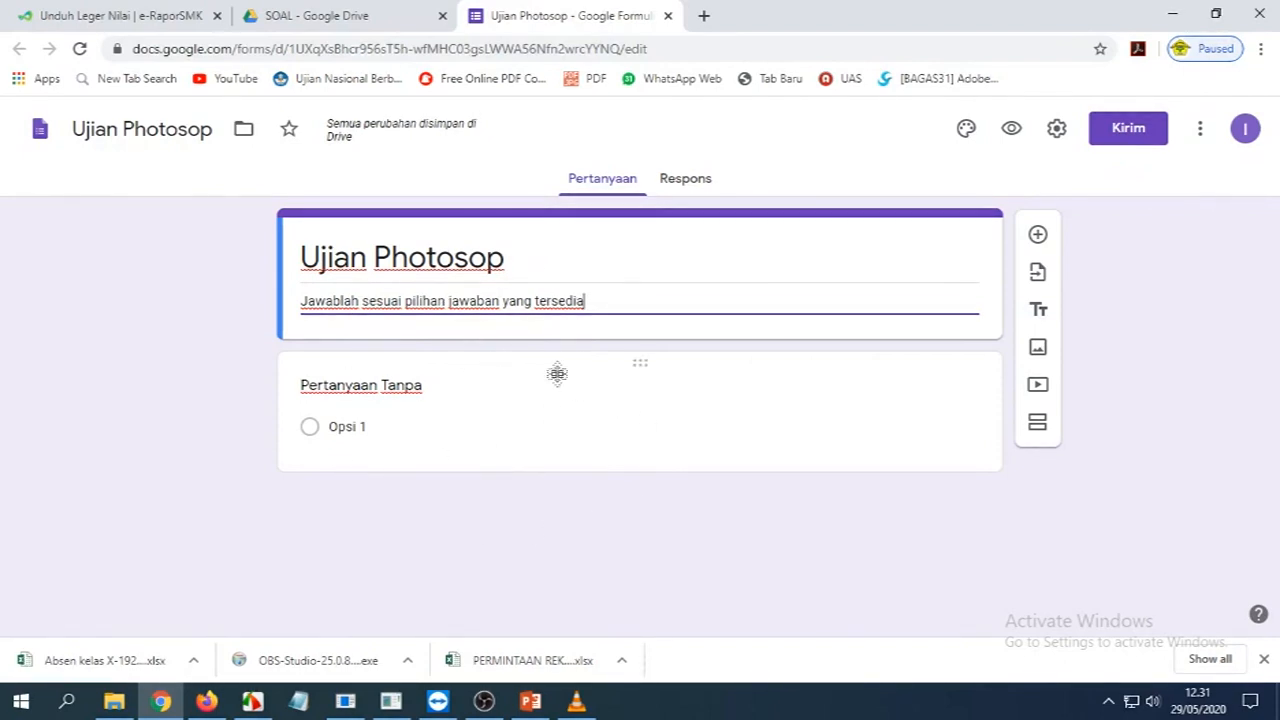
Set up the first question as a short-answer question titled "Nama Lengkap" and make it required
click(644, 366)
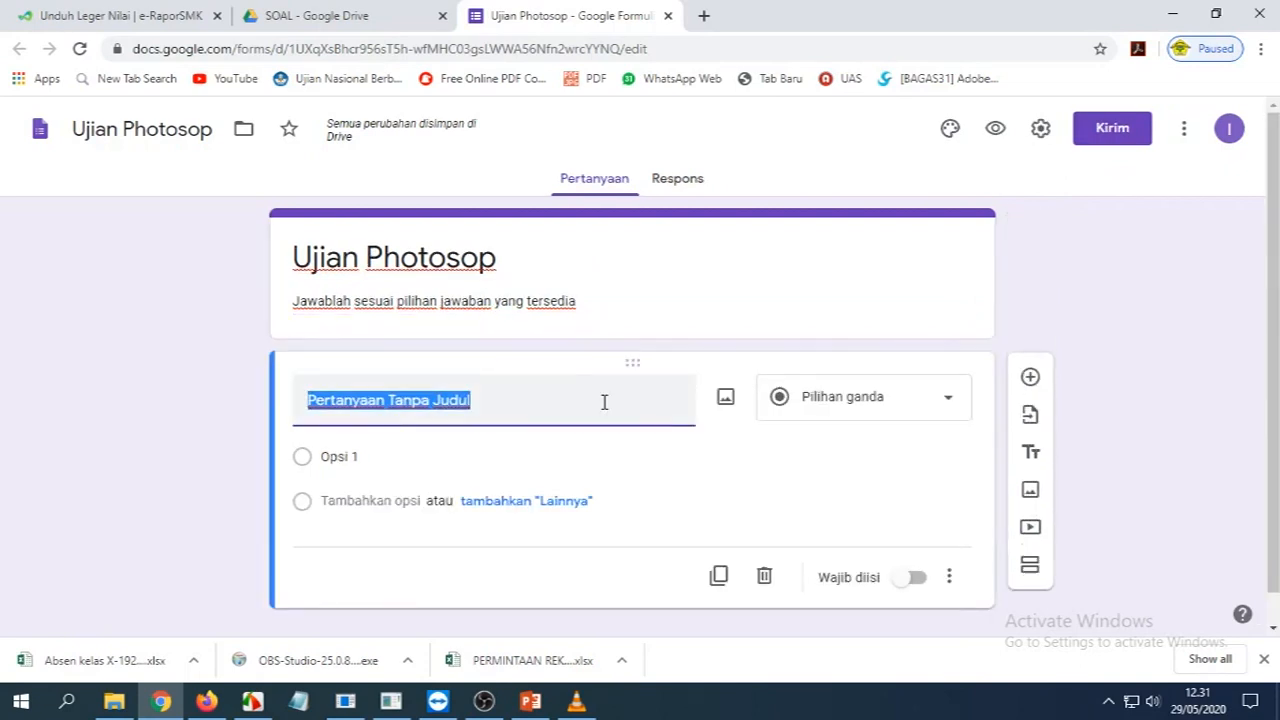
text(N)
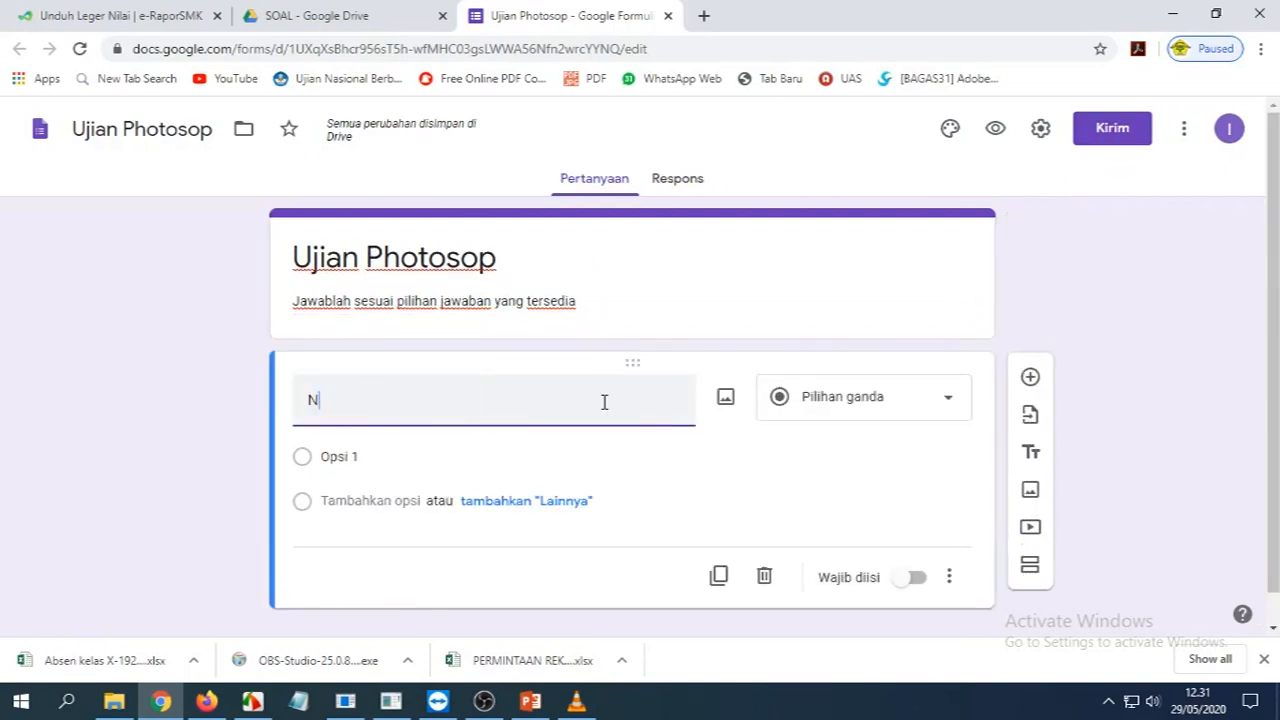
text(ma Len)
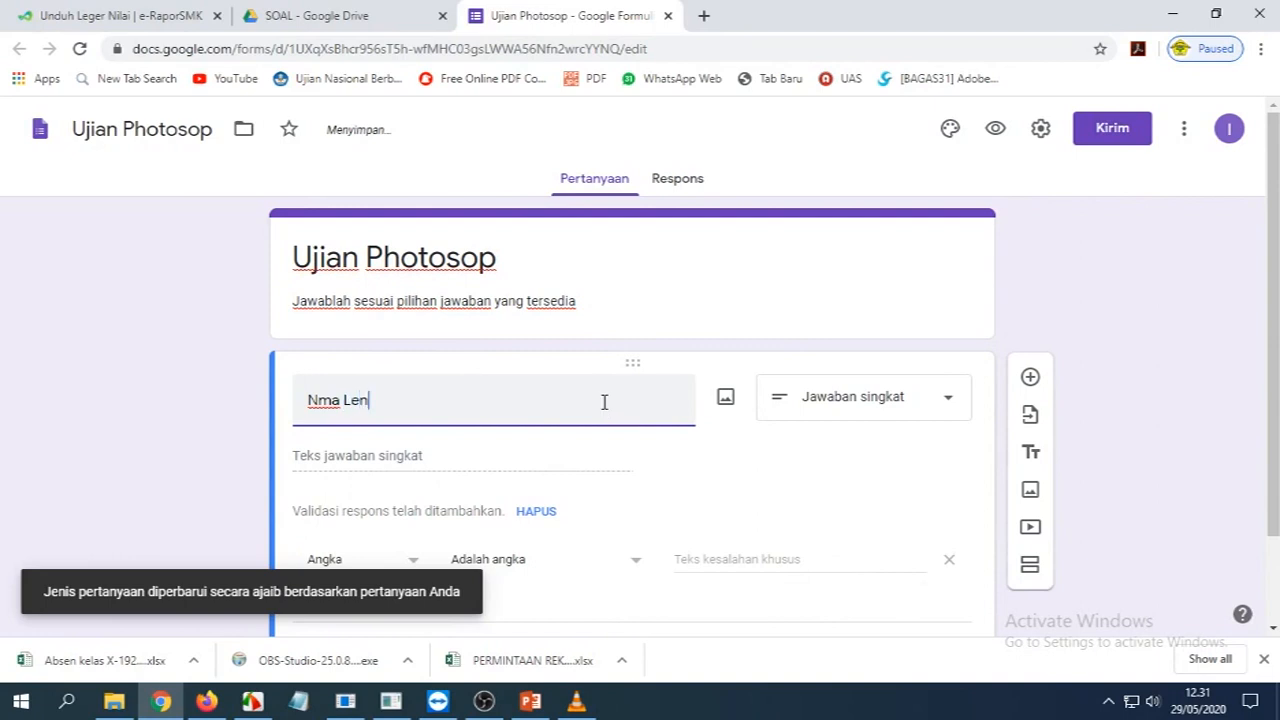
text(gkap)
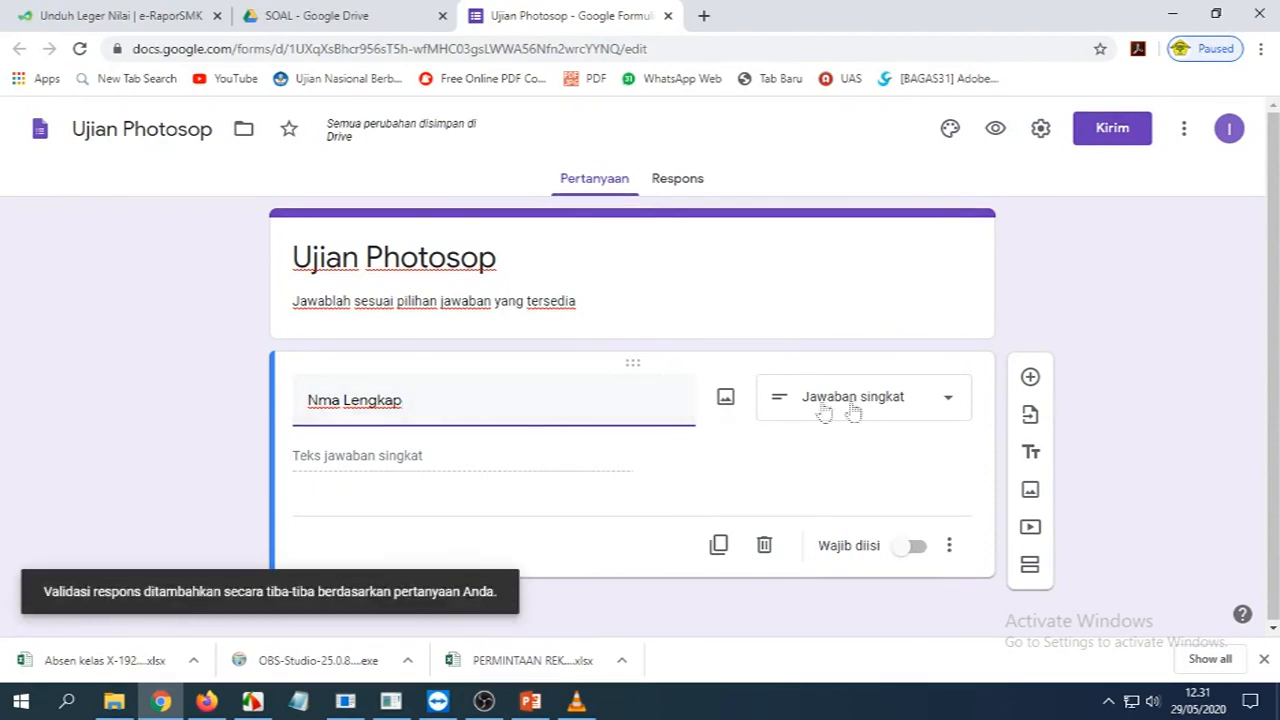
click(953, 404)
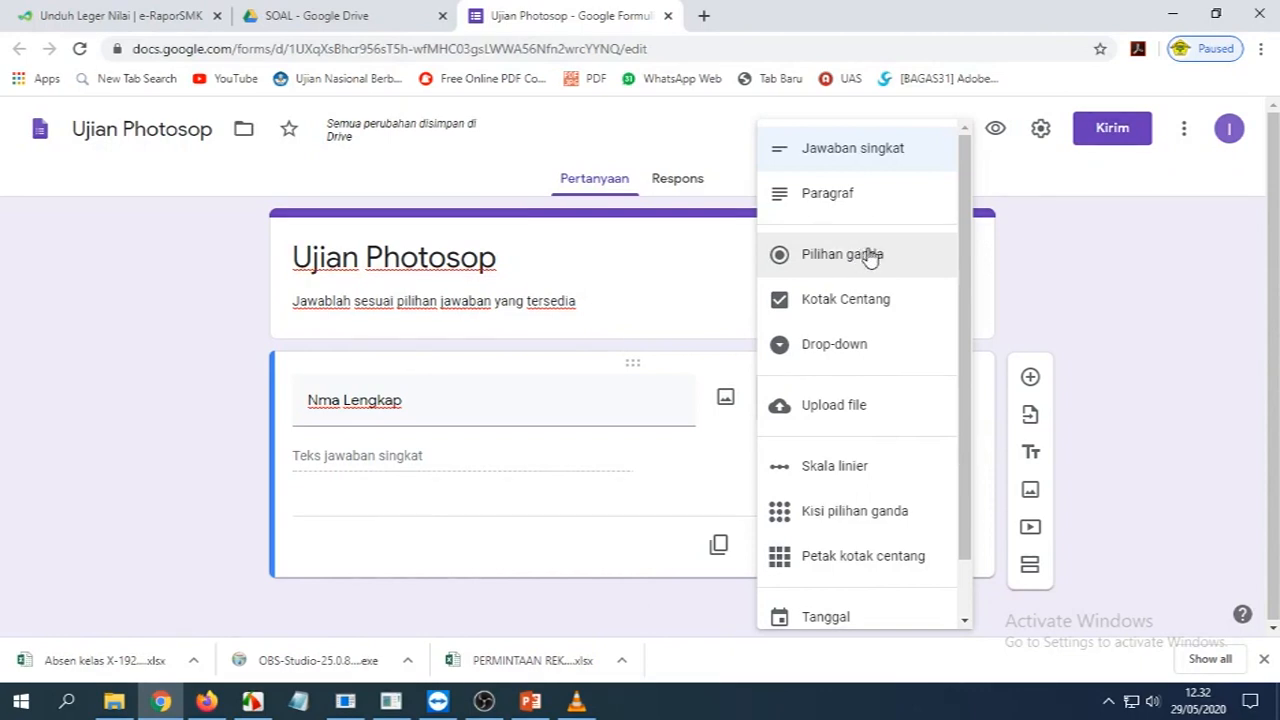
click(311, 401)
click(324, 402)
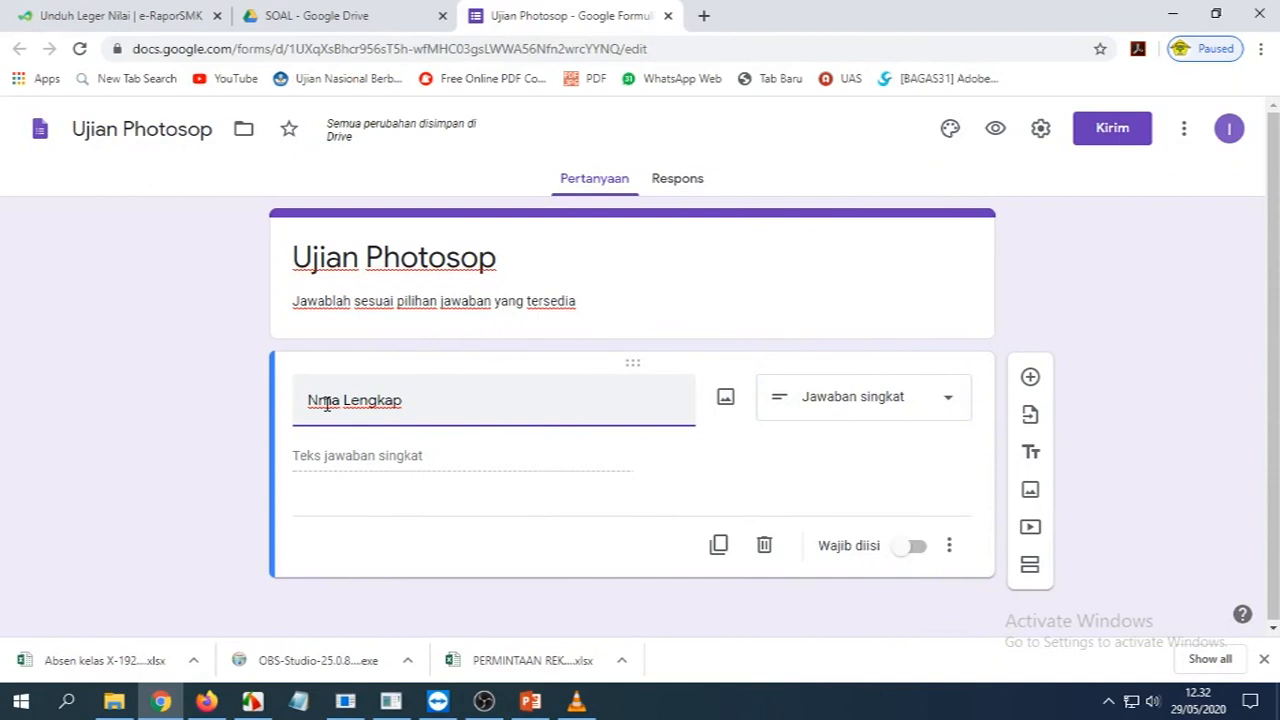
text(a)
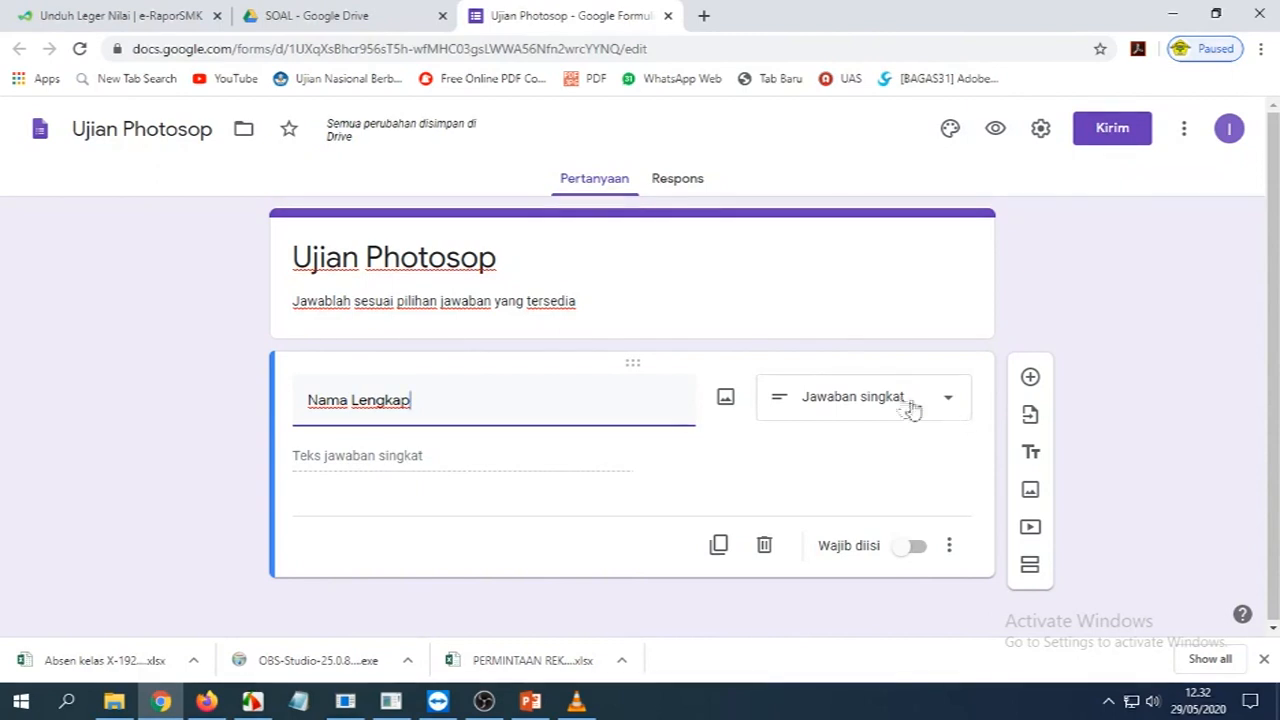
click(919, 553)
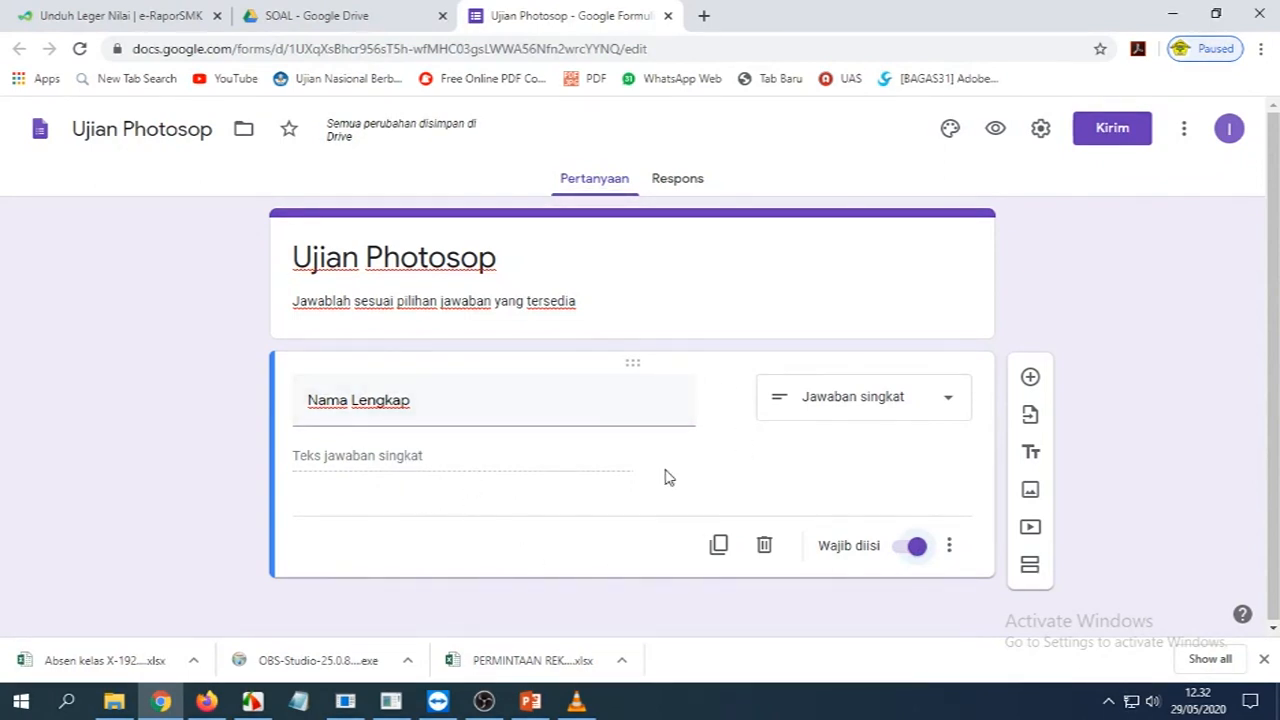
Add a second question titled "Nomor Induk Siswa (NIS)" below the Nama Lengkap question
click(1031, 380)
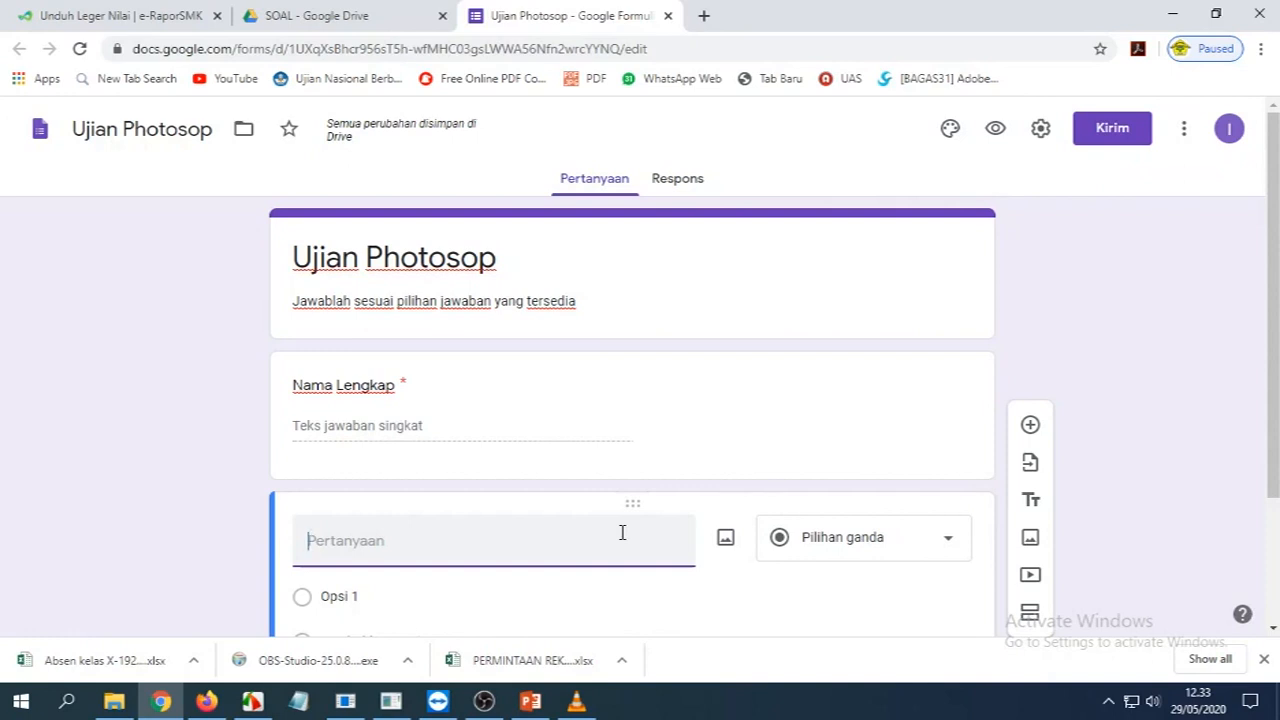
text(Nomor Induk Sisw)
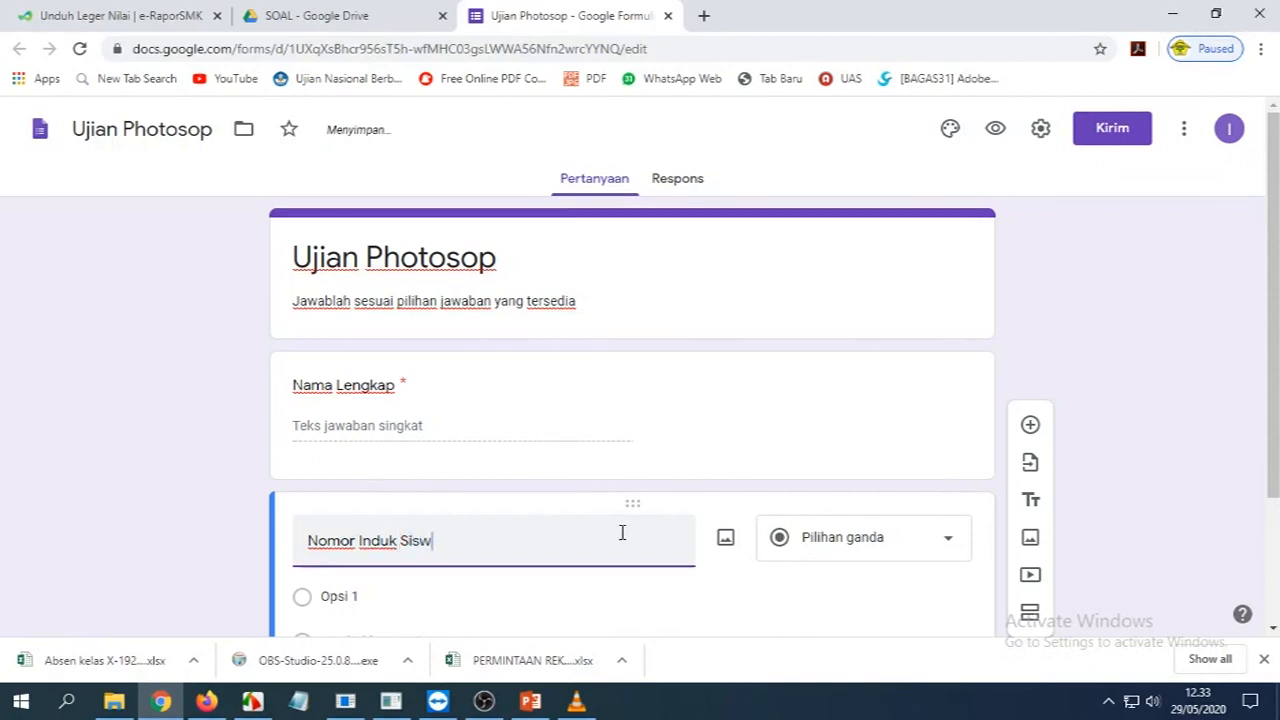
text(a (NIS)
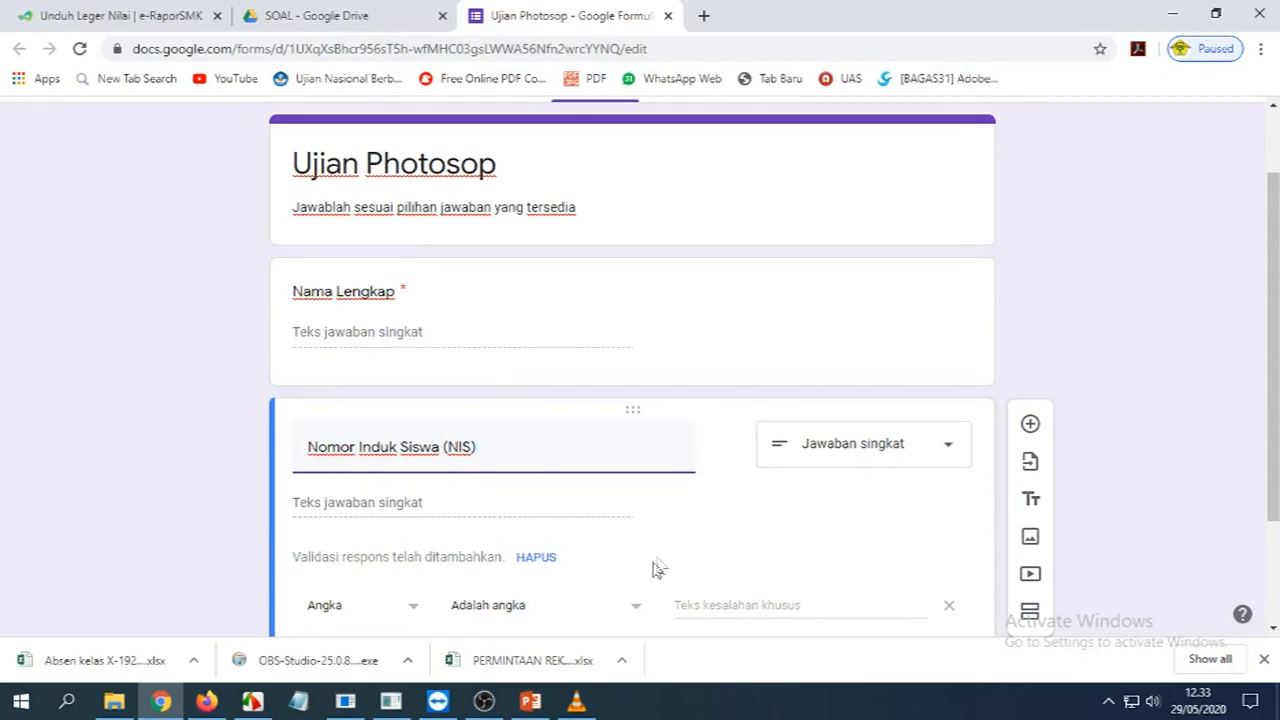
Make the Nomor Induk Siswa (NIS) question required and add a title block reading "SOAL" below it
scroll(510, 537, down, 1)
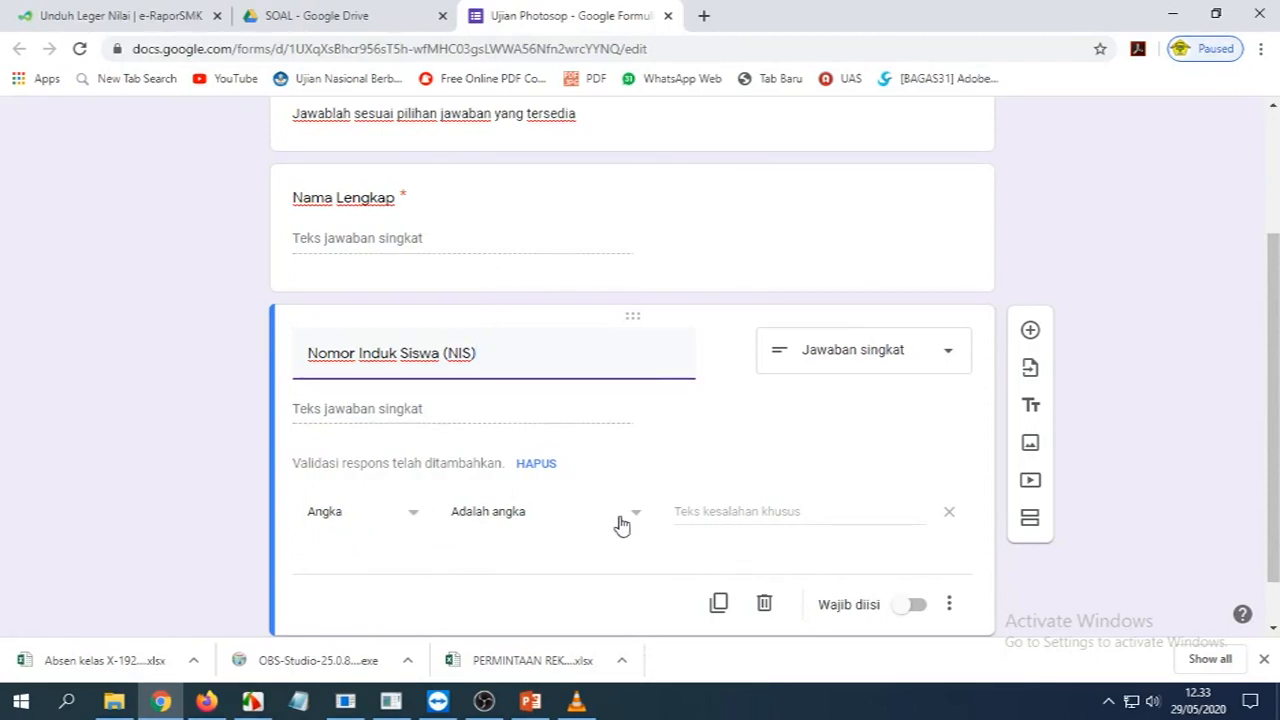
click(916, 606)
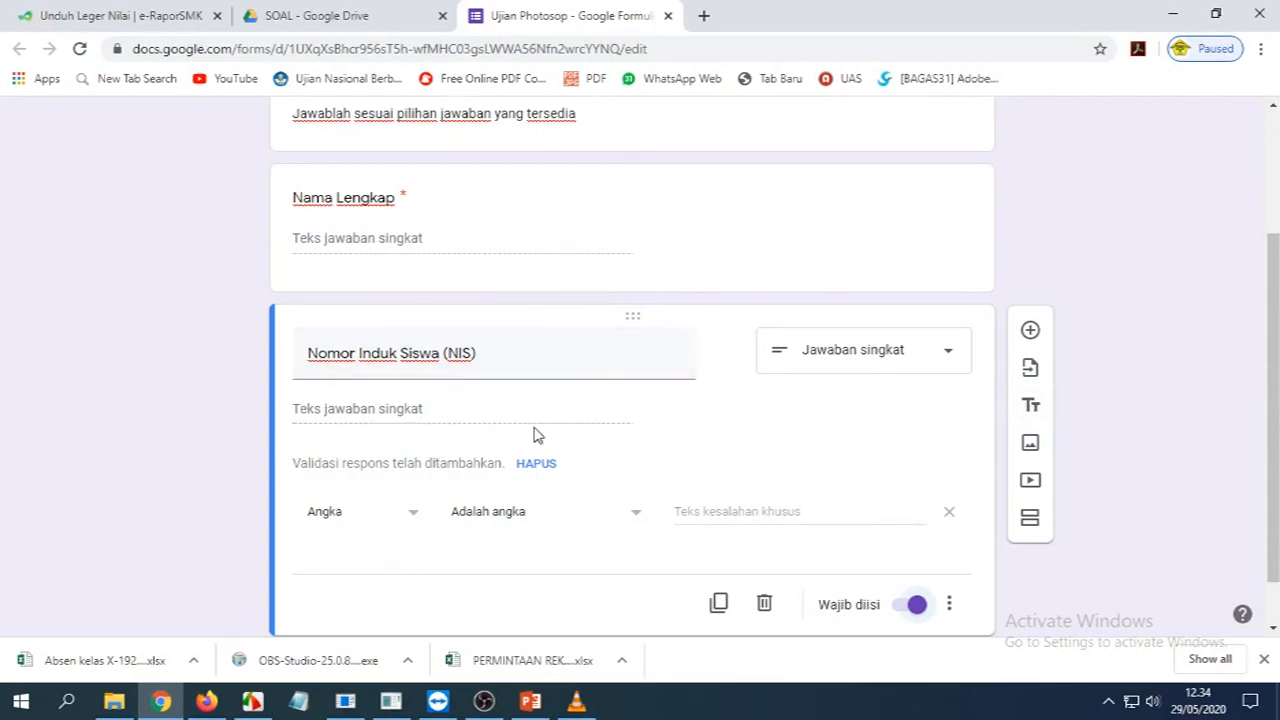
click(1031, 408)
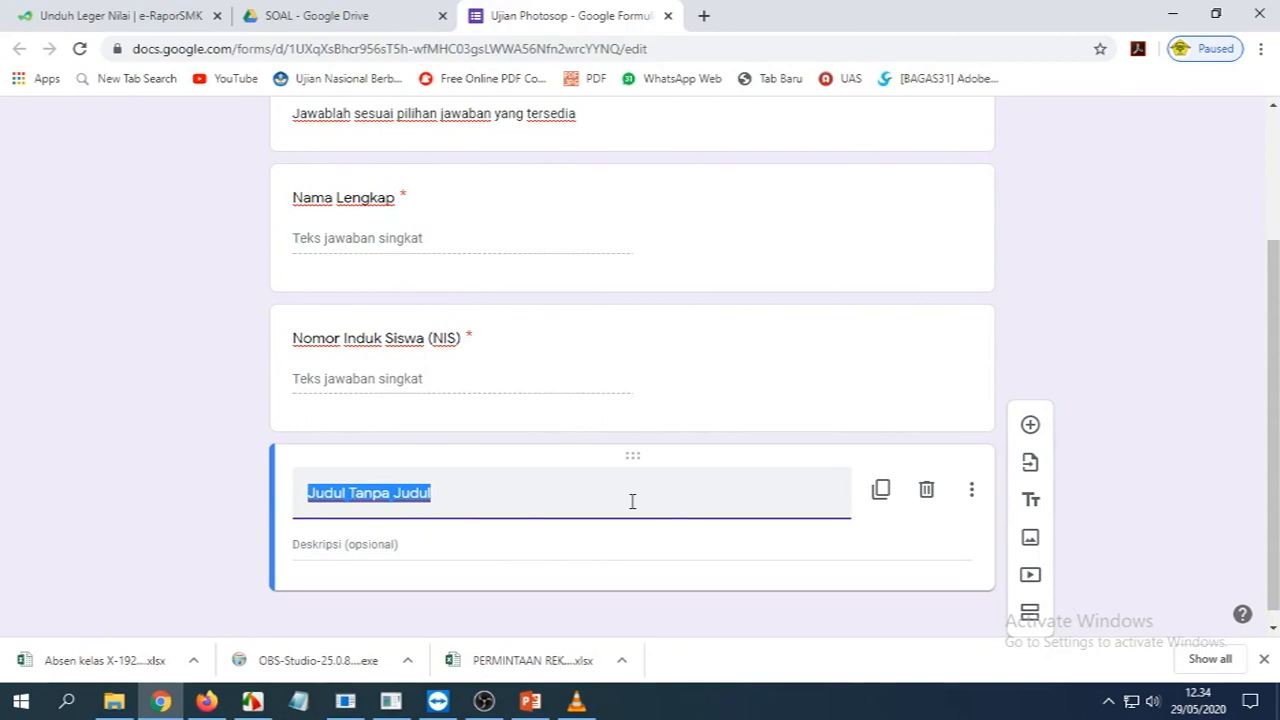
text(s)
key(BackSpace)
text(SOAL)
click(312, 544)
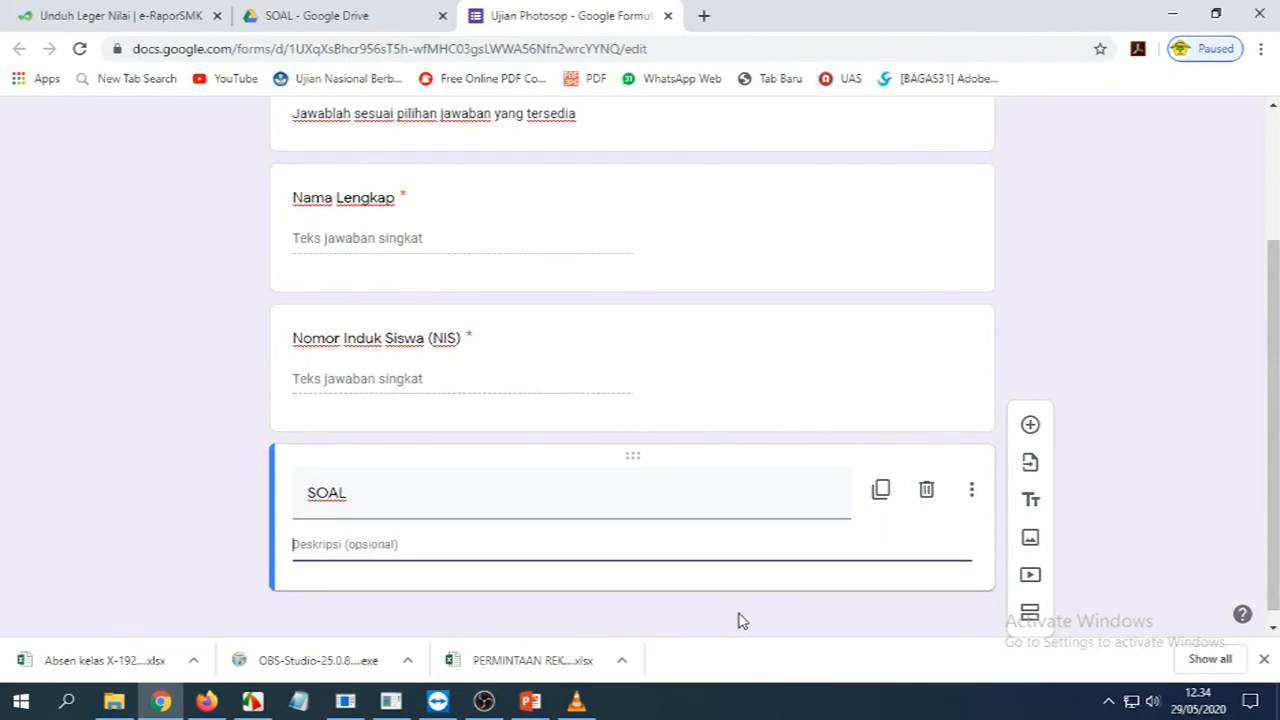
Add a multiple-choice (Pilihan ganda) question below the SOAL title with answer options A and B
click(1030, 426)
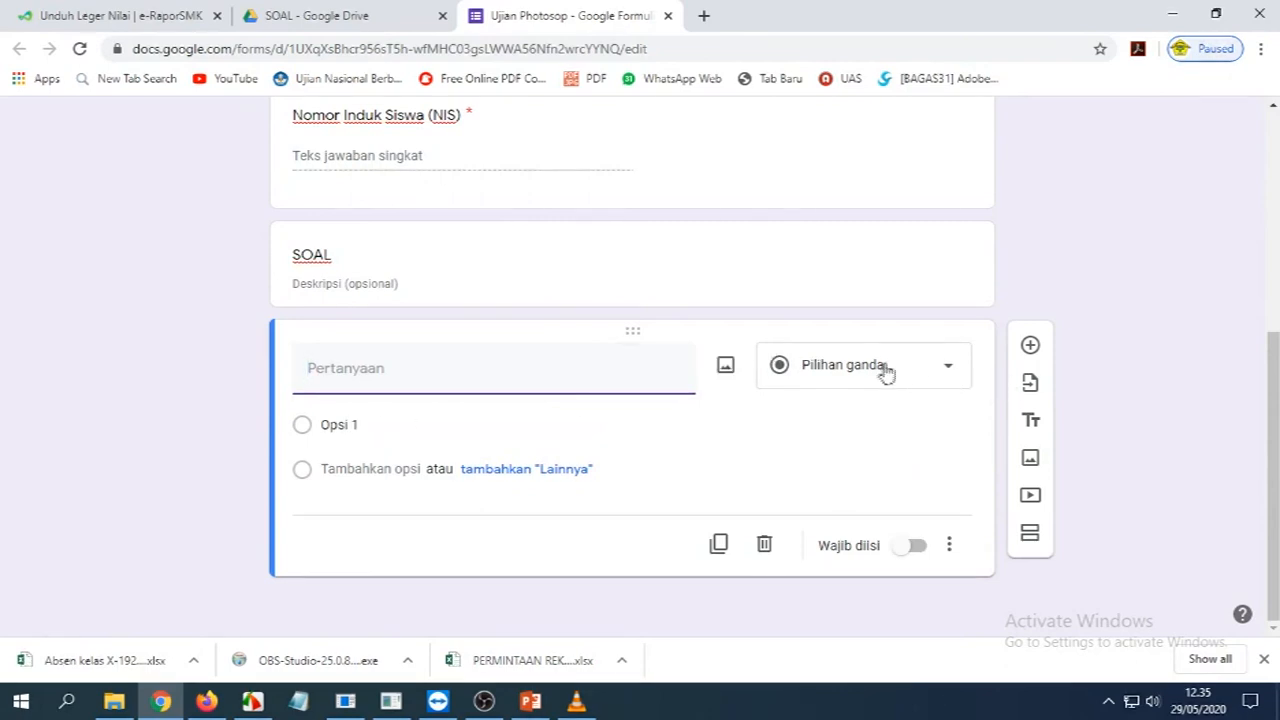
click(944, 370)
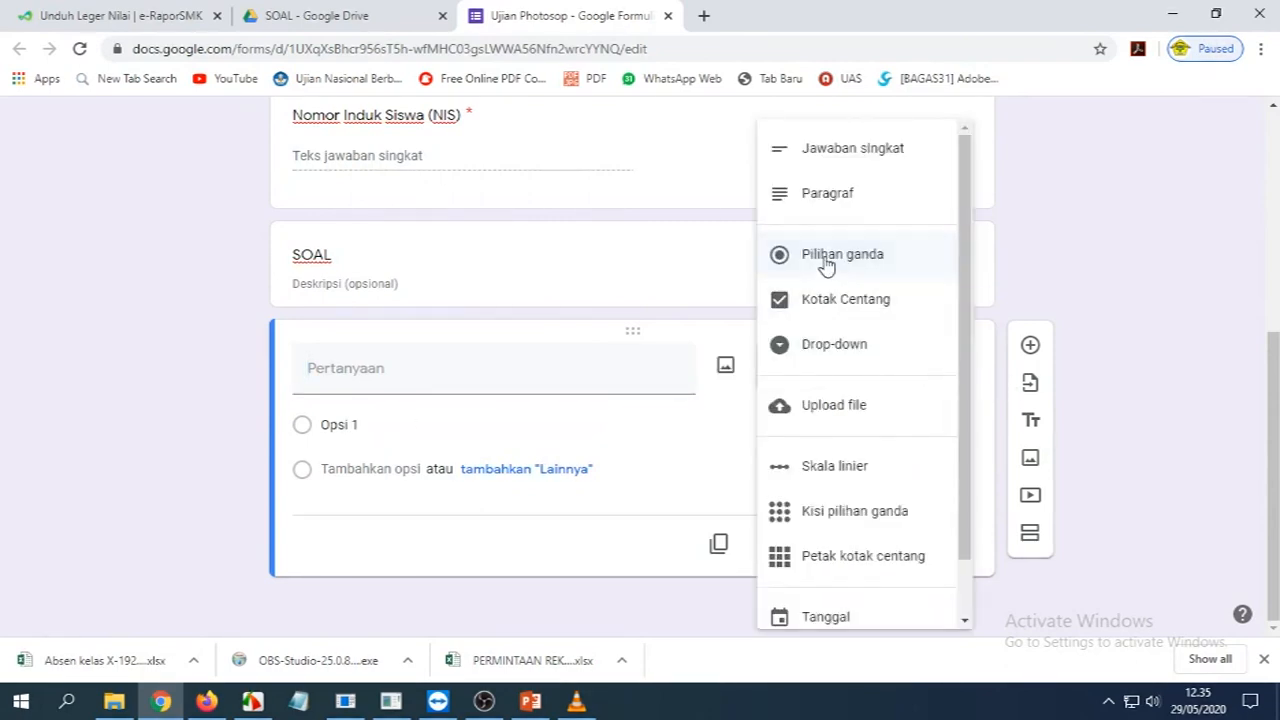
click(826, 264)
click(385, 431)
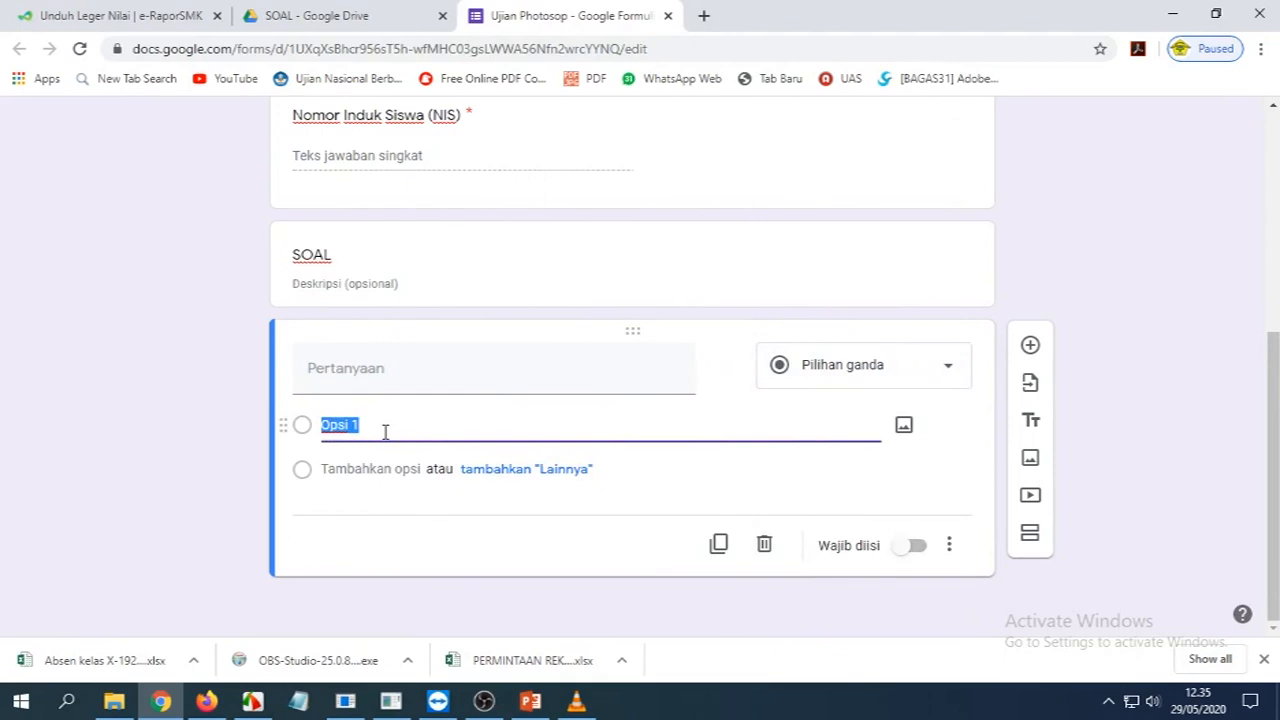
text(A)
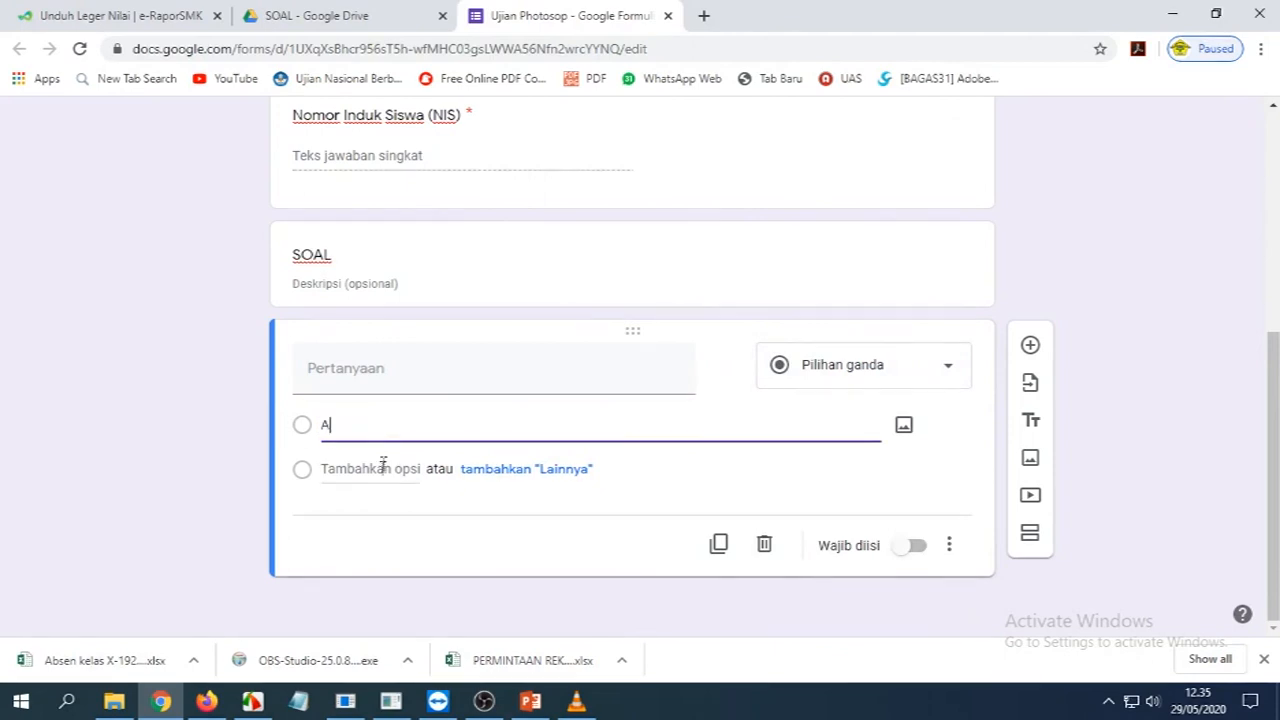
click(380, 470)
text(B)
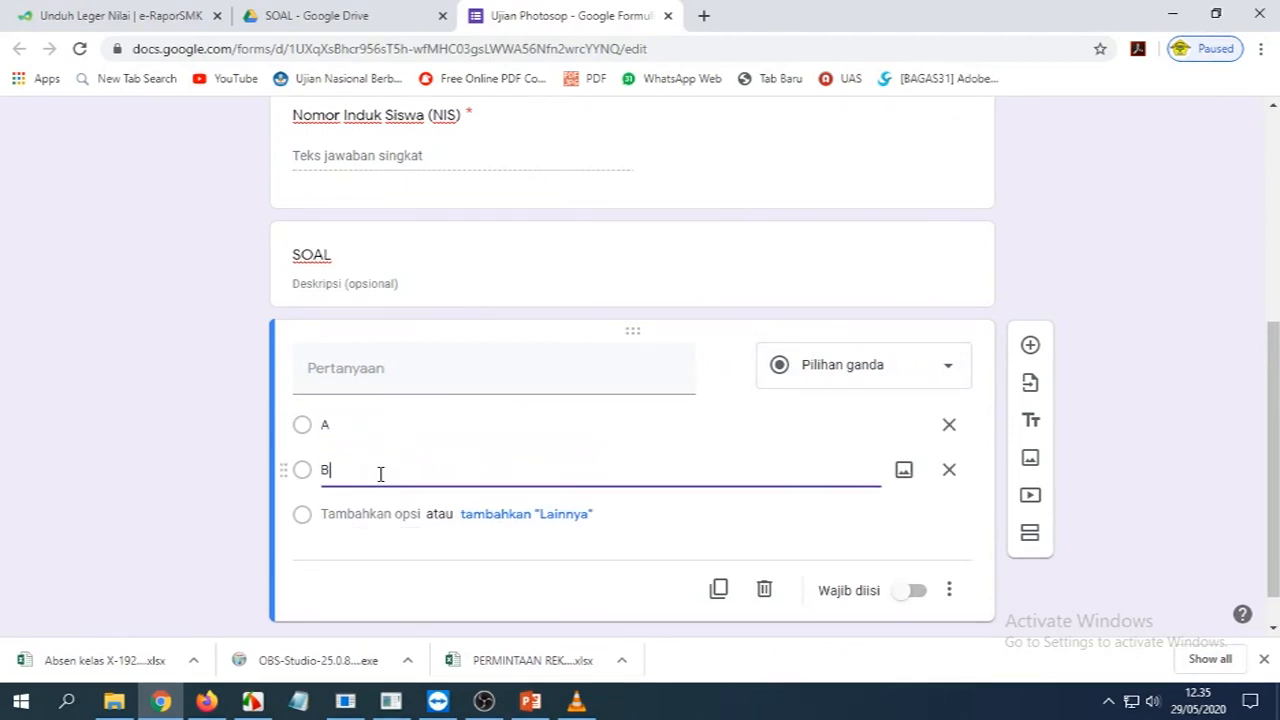
Add answer options C, D and E to the multiple-choice question
click(383, 514)
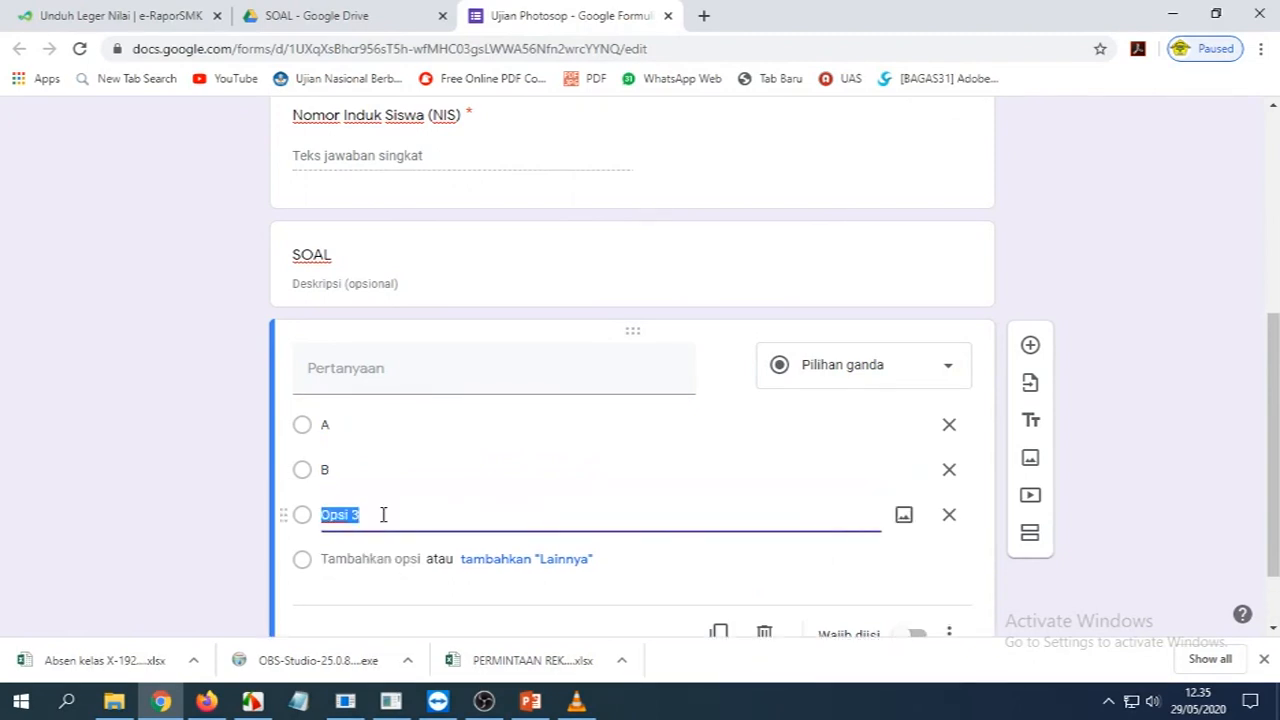
text(B)
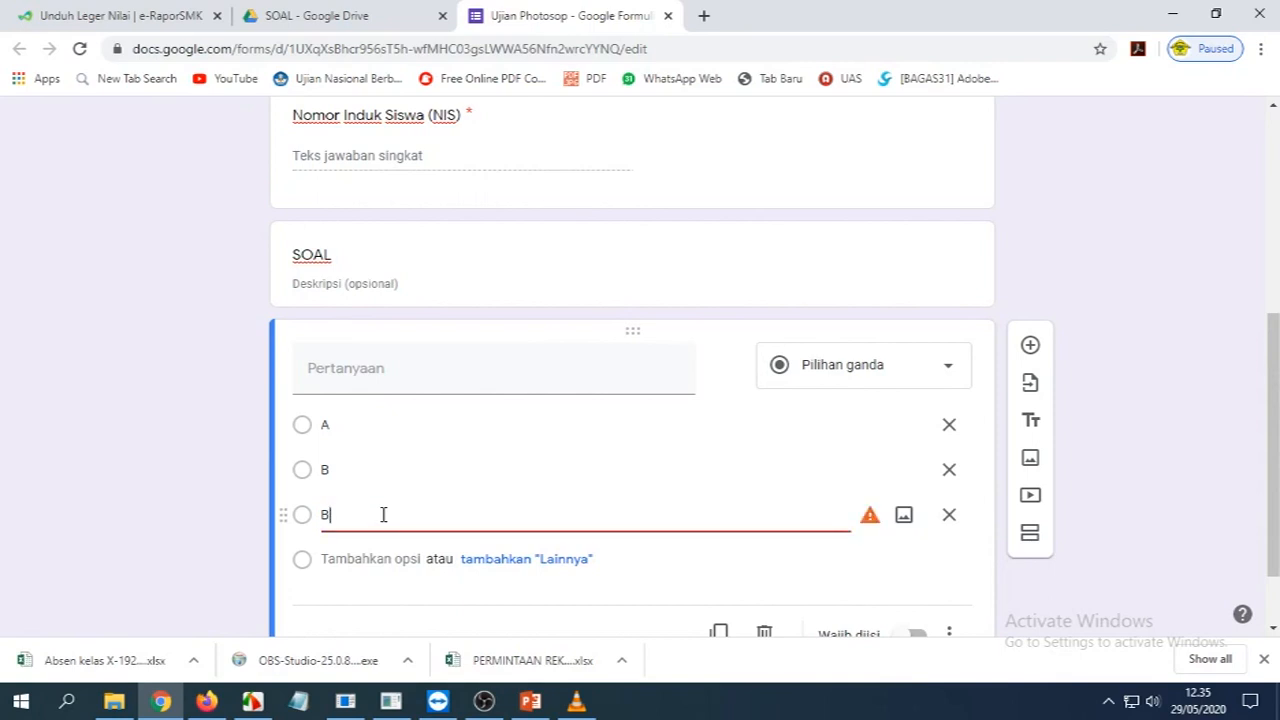
key(BackSpace)
text(E)
text(B)
text(C)
click(392, 558)
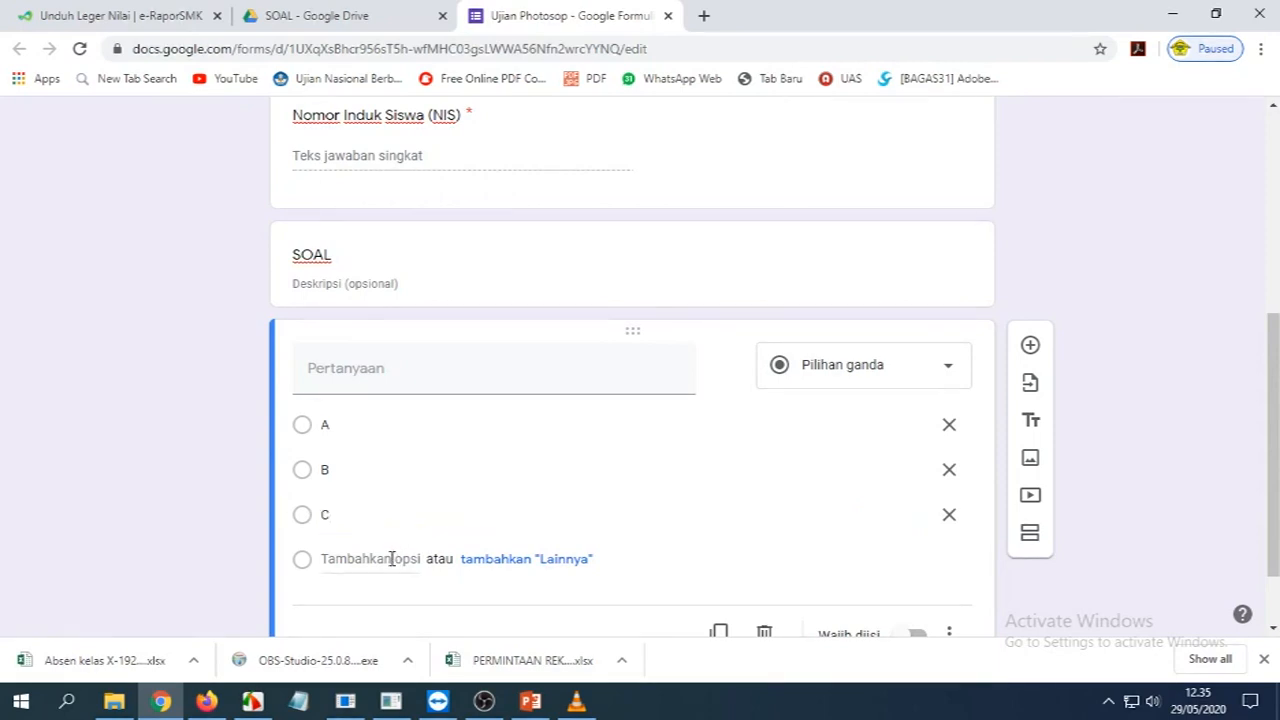
text(D)
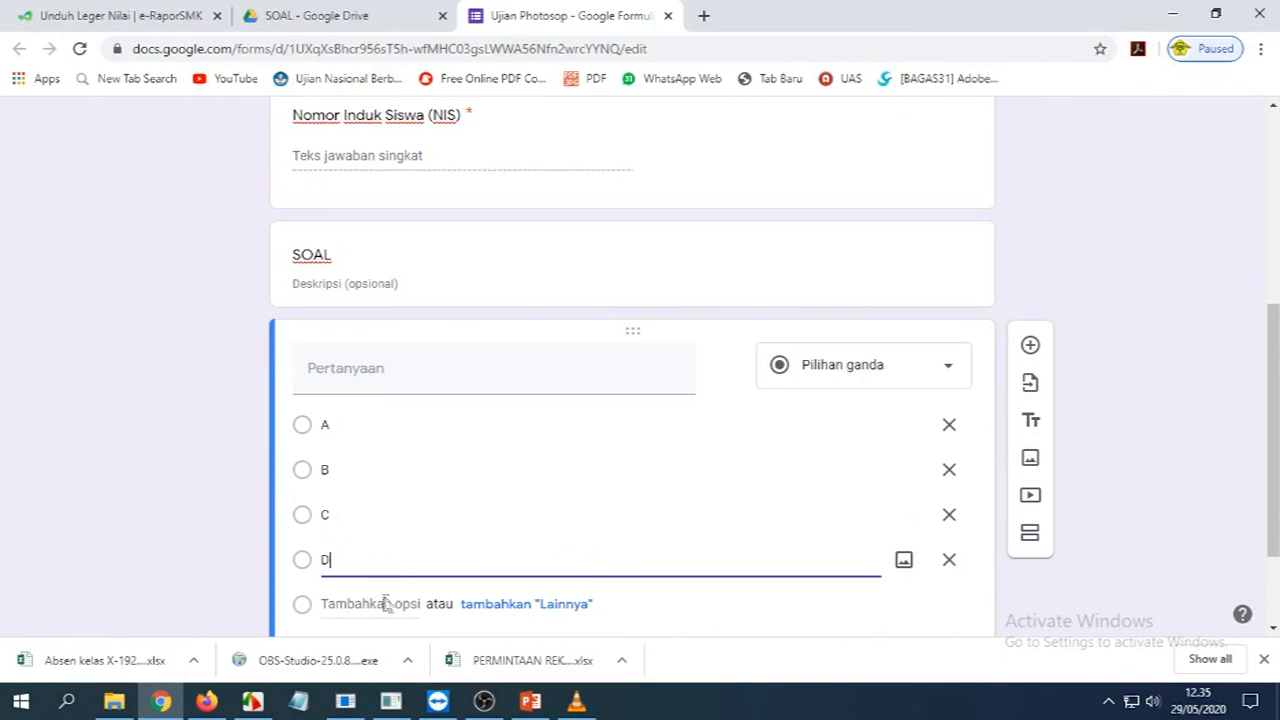
click(384, 604)
text(E)
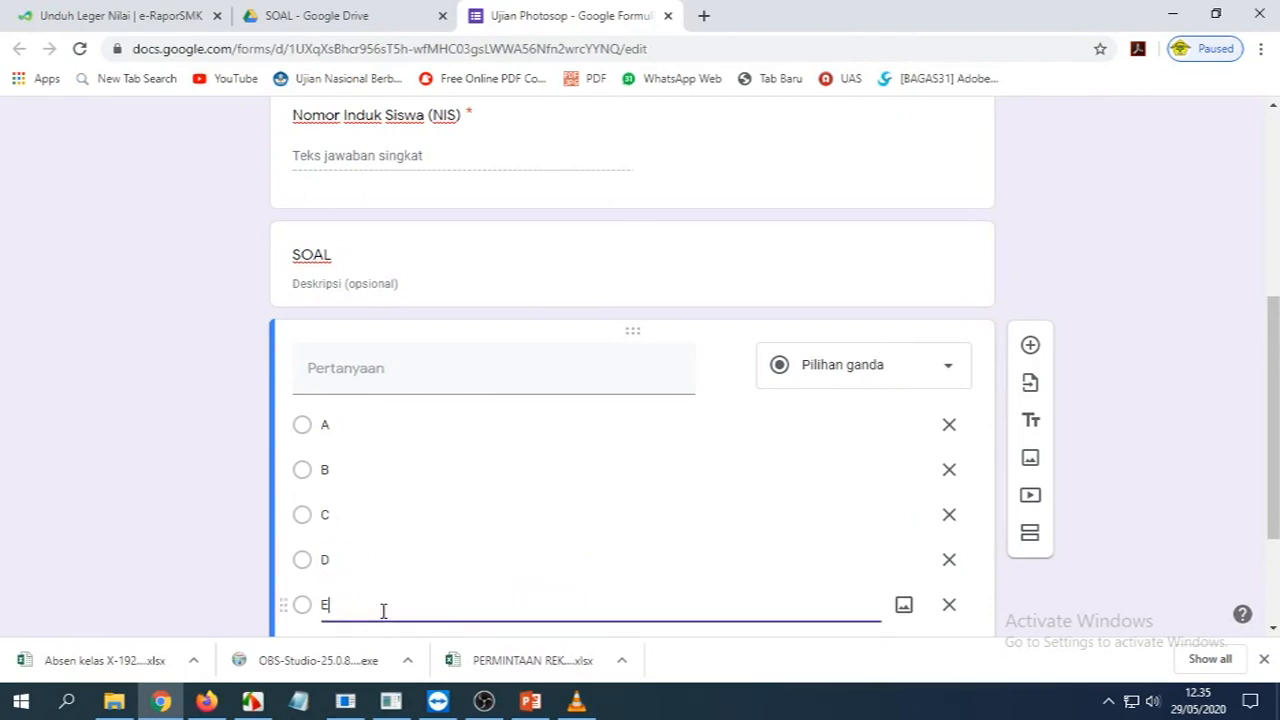
Make the multiple-choice question required
scroll(514, 265, down, 1)
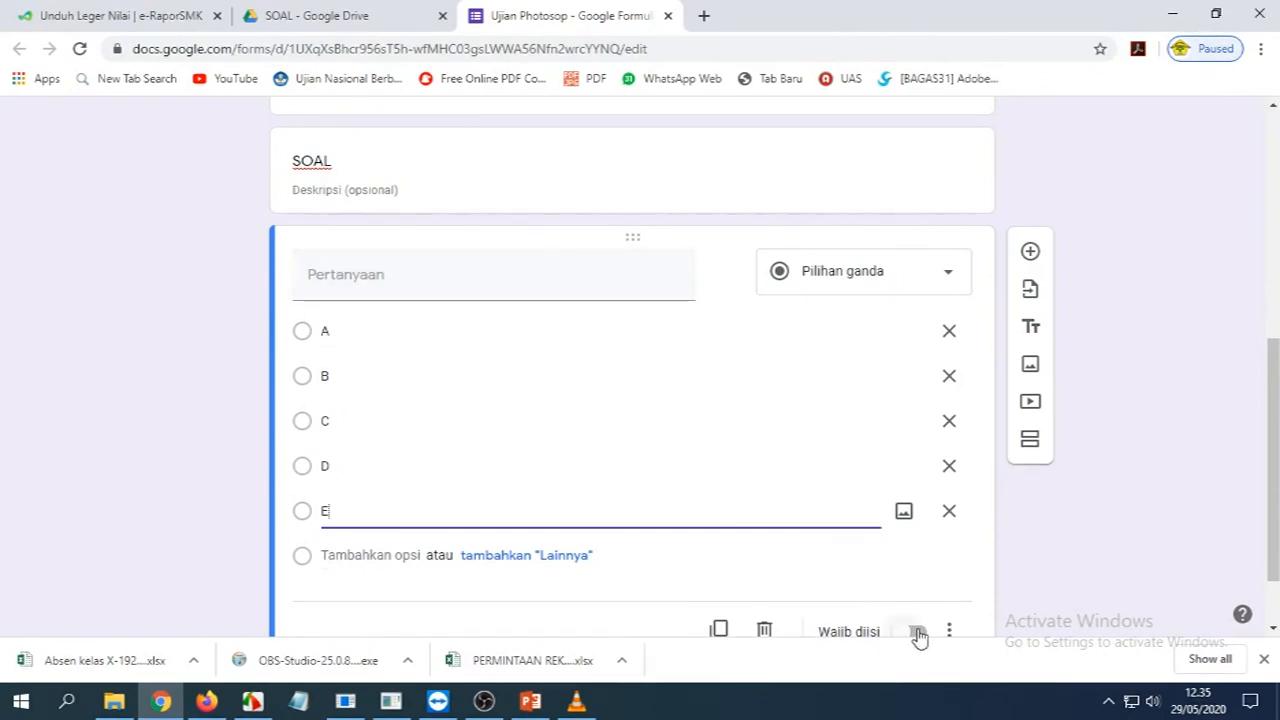
scroll(920, 634, down, 1)
click(917, 546)
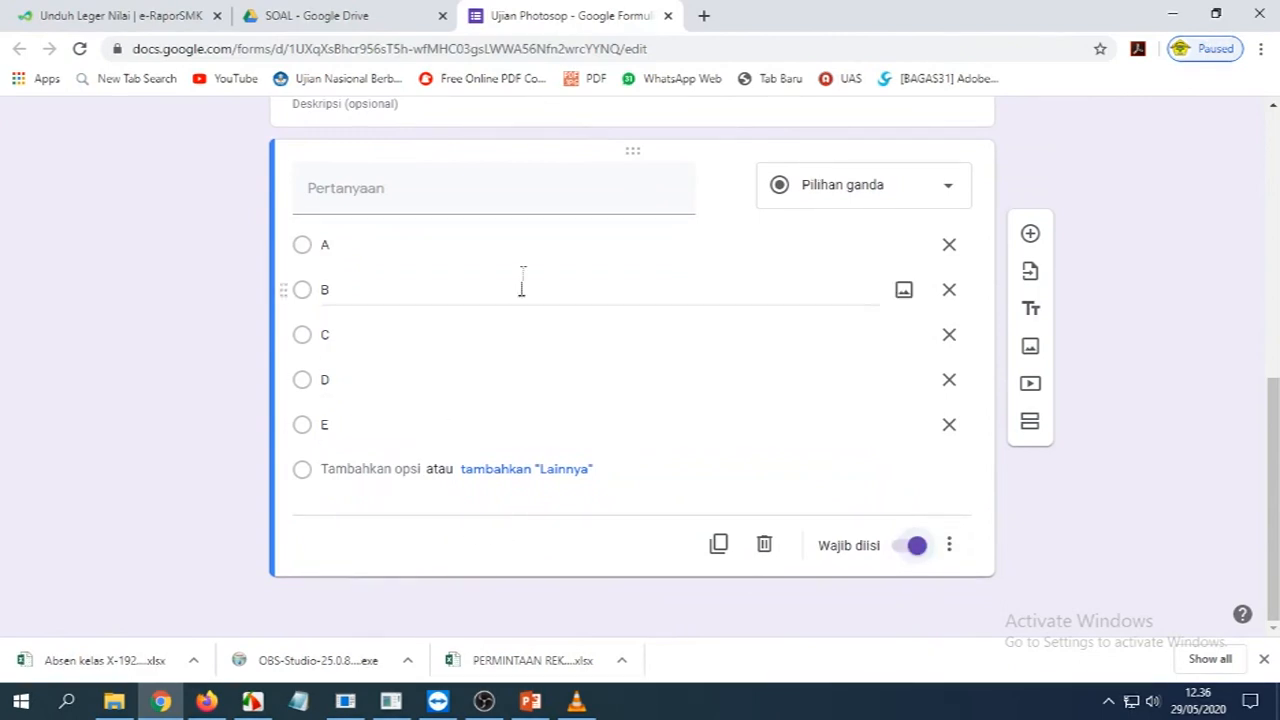
Review the form from its title and identity questions down to the multiple-choice question
scroll(494, 374, up, 1)
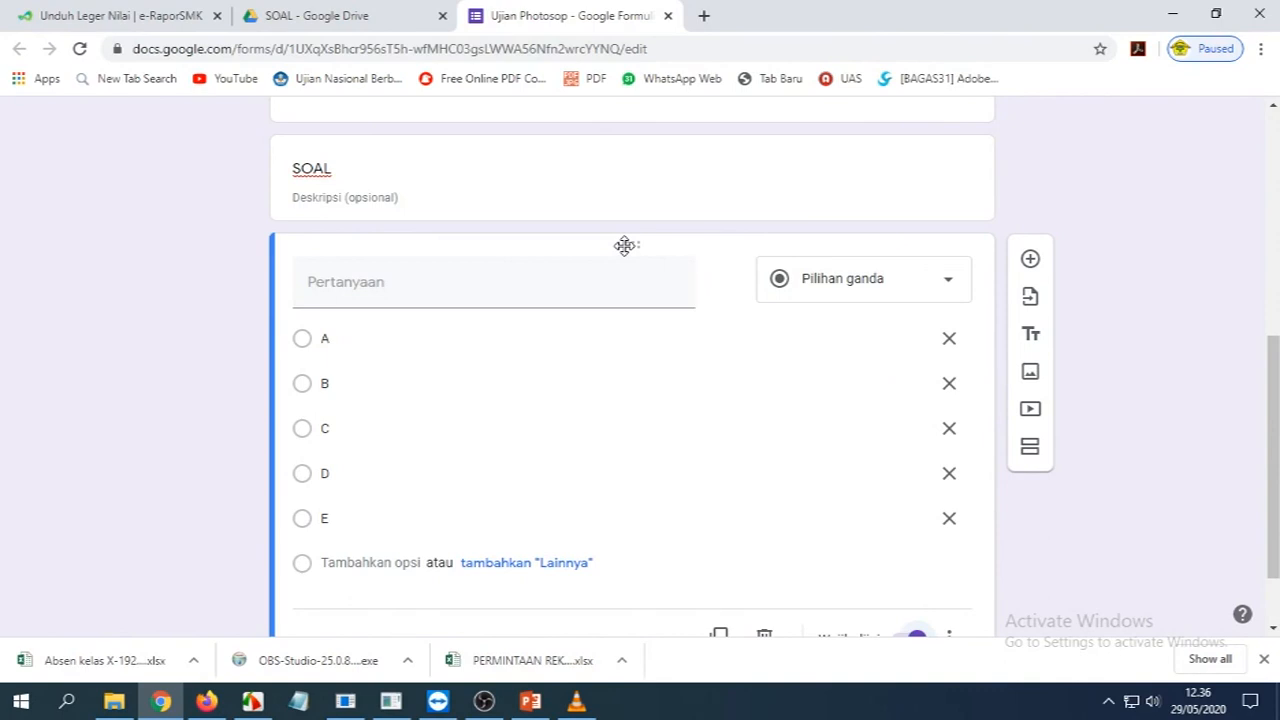
scroll(594, 294, up, 4)
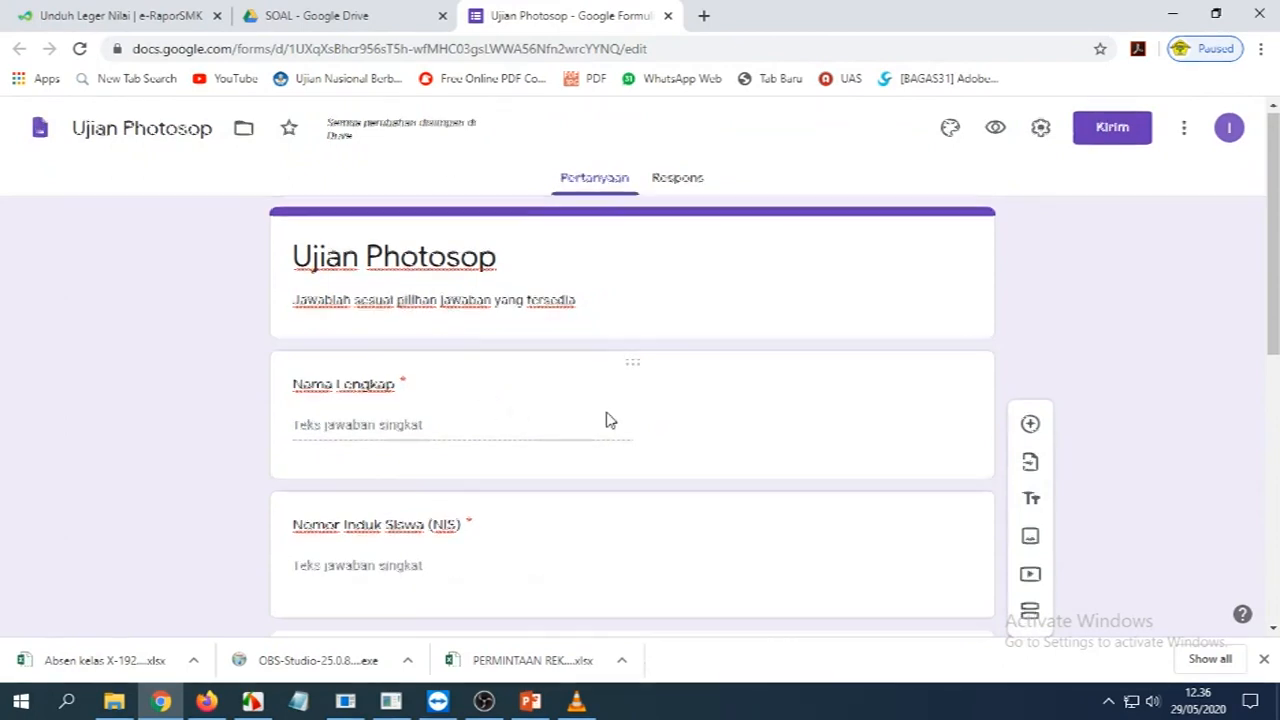
scroll(610, 418, down, 4)
scroll(607, 412, up, 5)
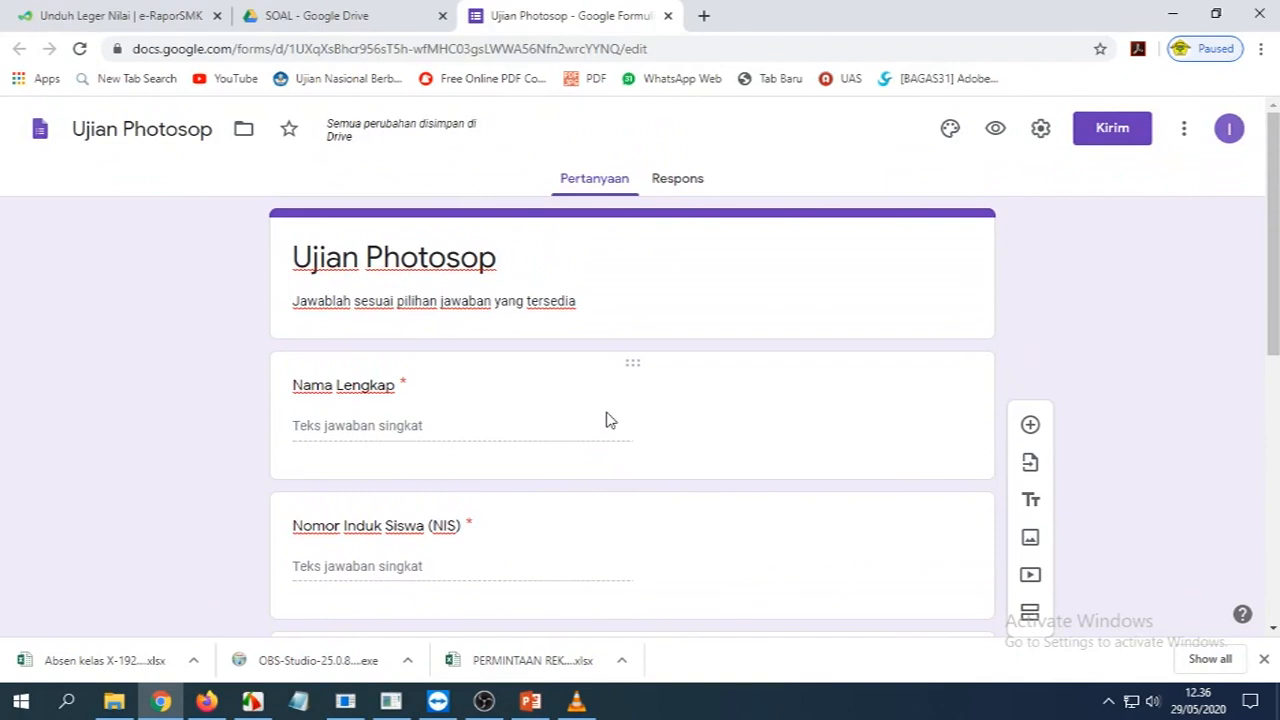
scroll(557, 360, down, 5)
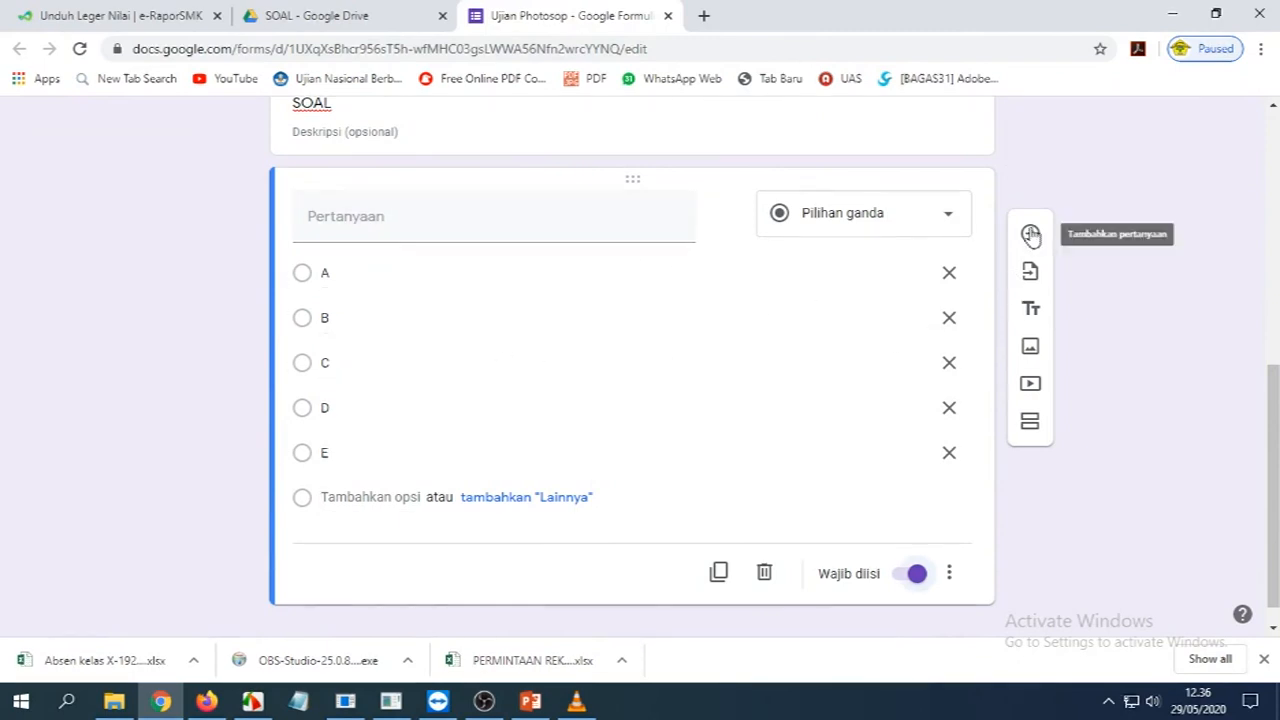
In the form's general settings, enable the limit of 1 response and keep email collection and editing after submission off
scroll(1034, 235, up, 5)
scroll(1034, 235, up, 1)
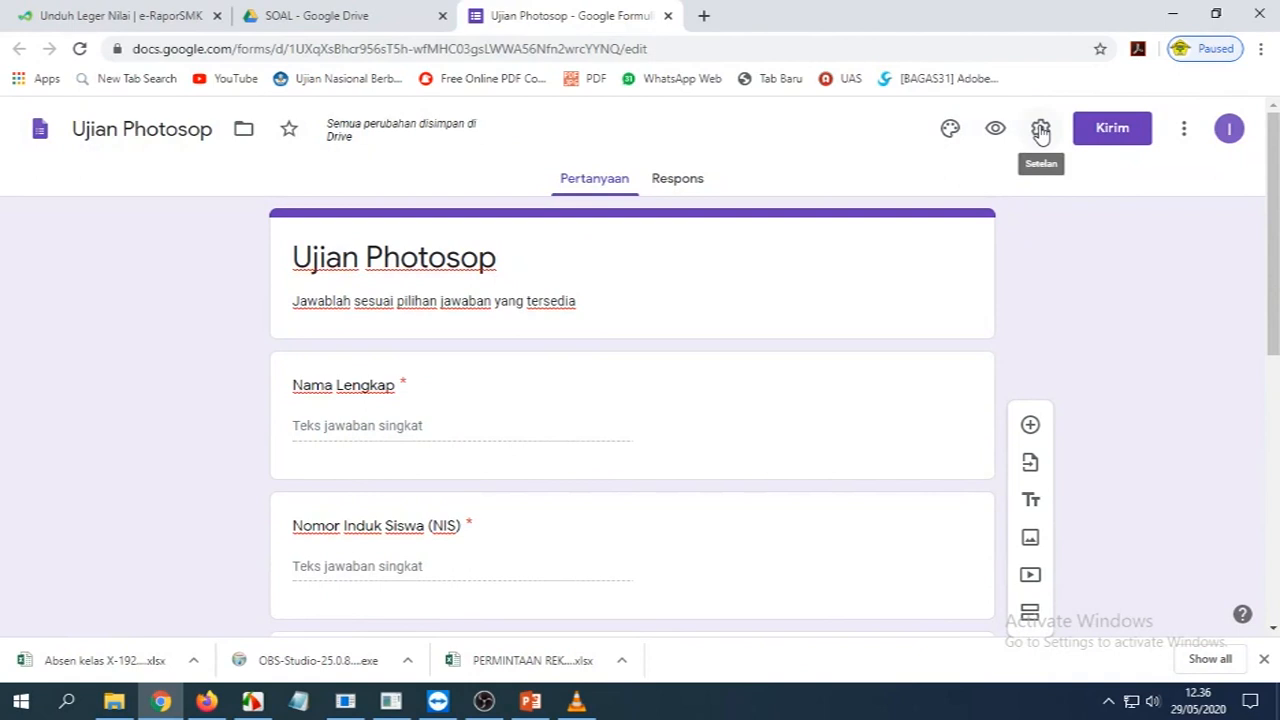
click(1040, 130)
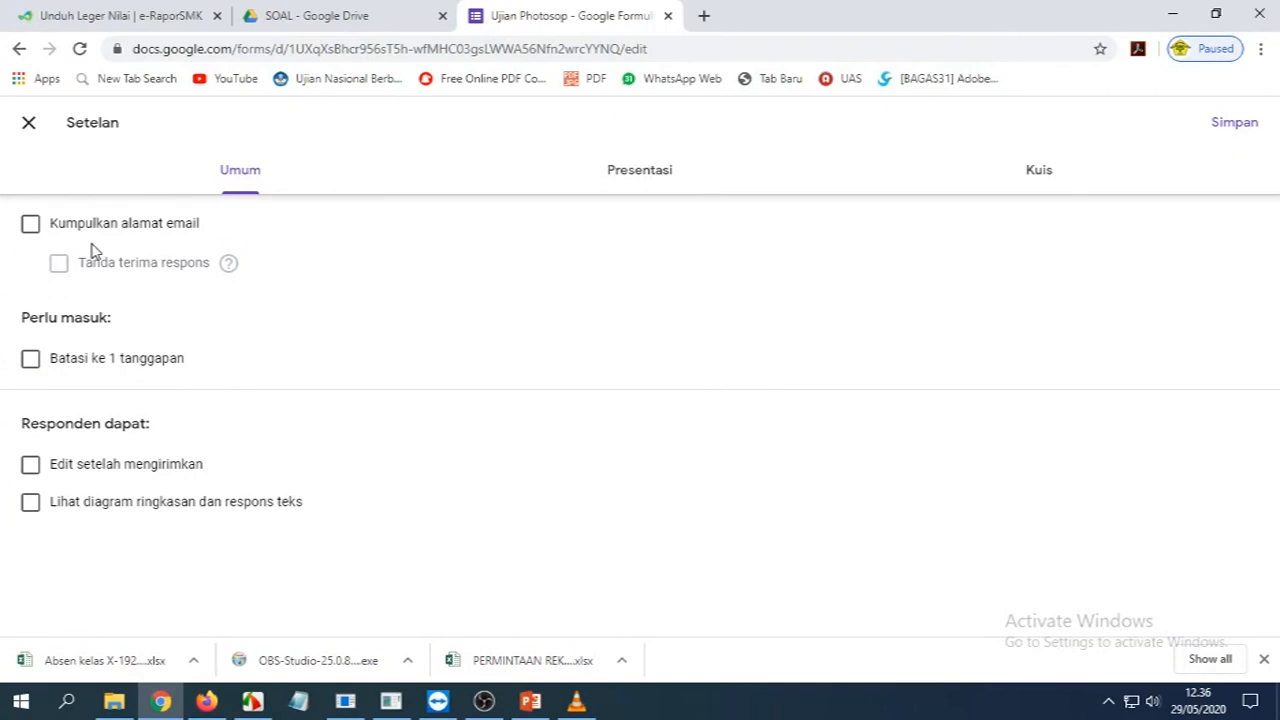
click(33, 229)
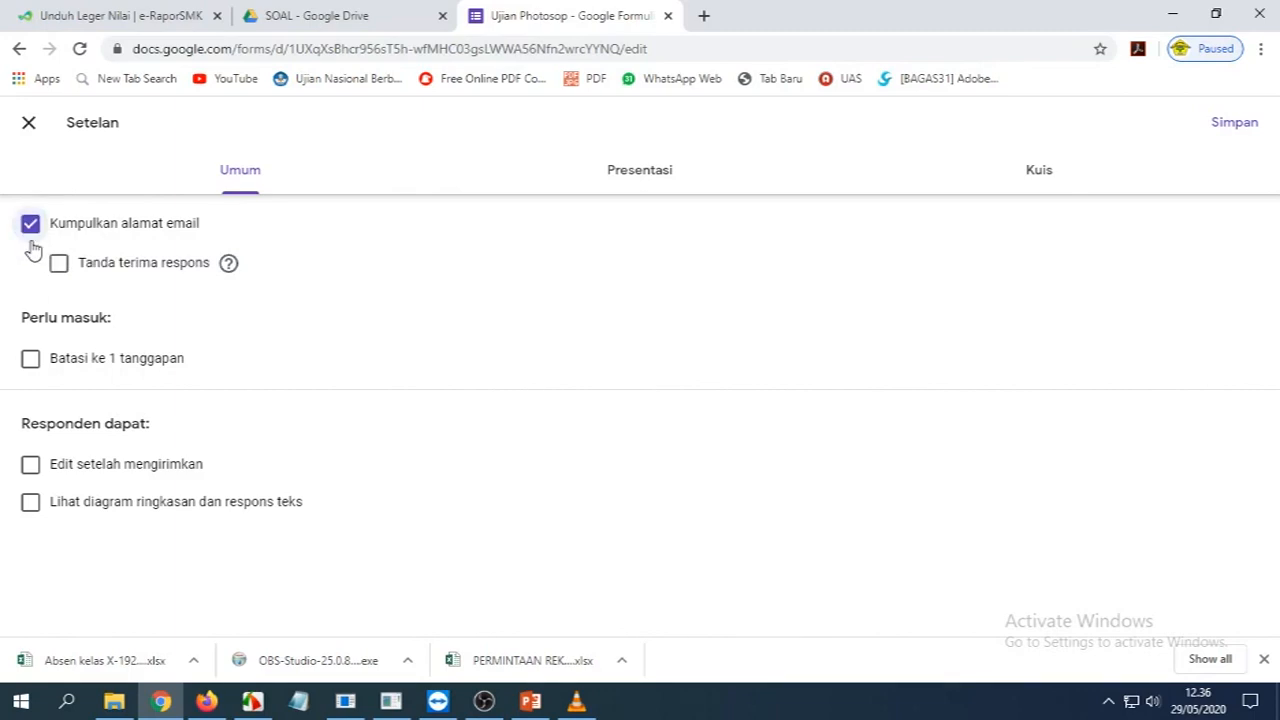
click(31, 238)
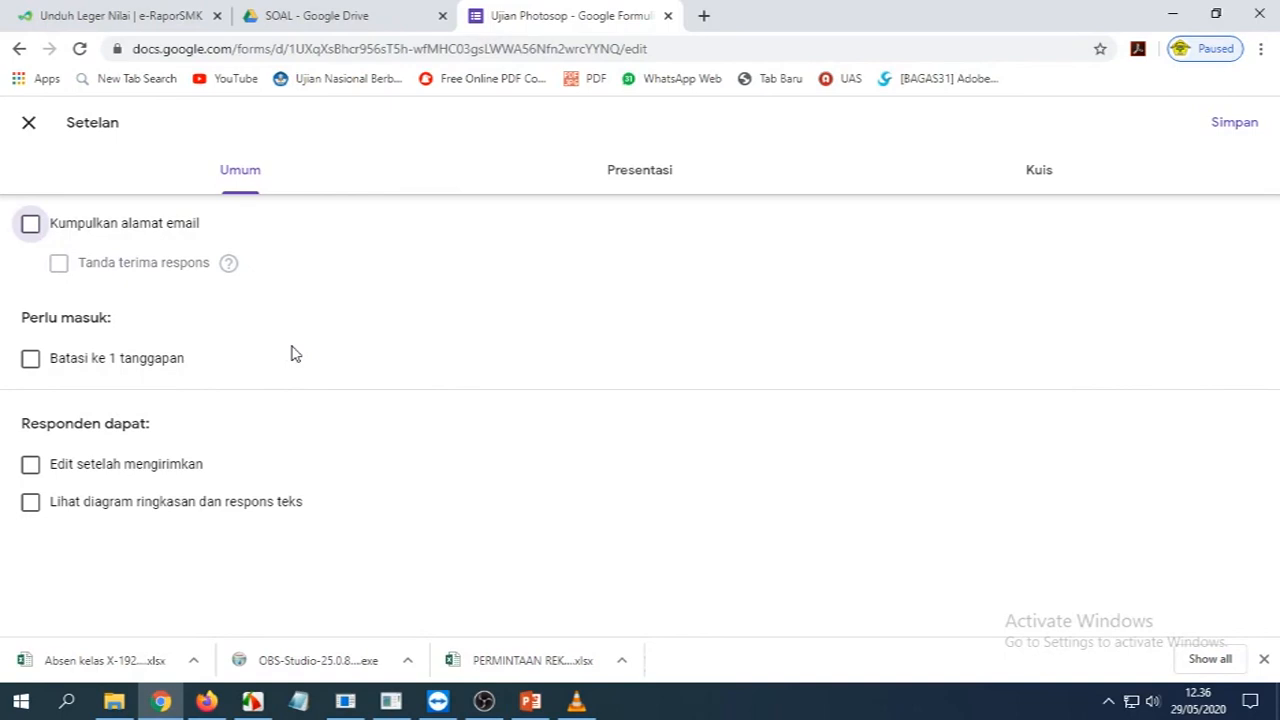
click(31, 360)
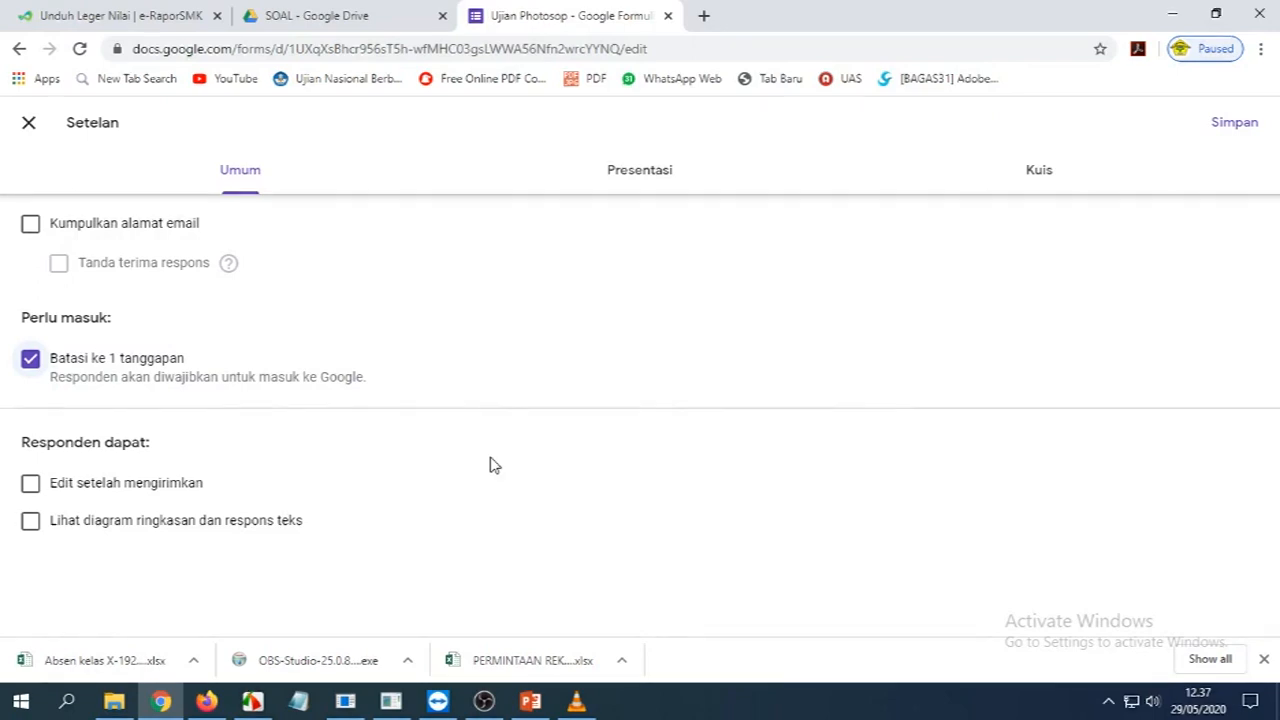
click(30, 484)
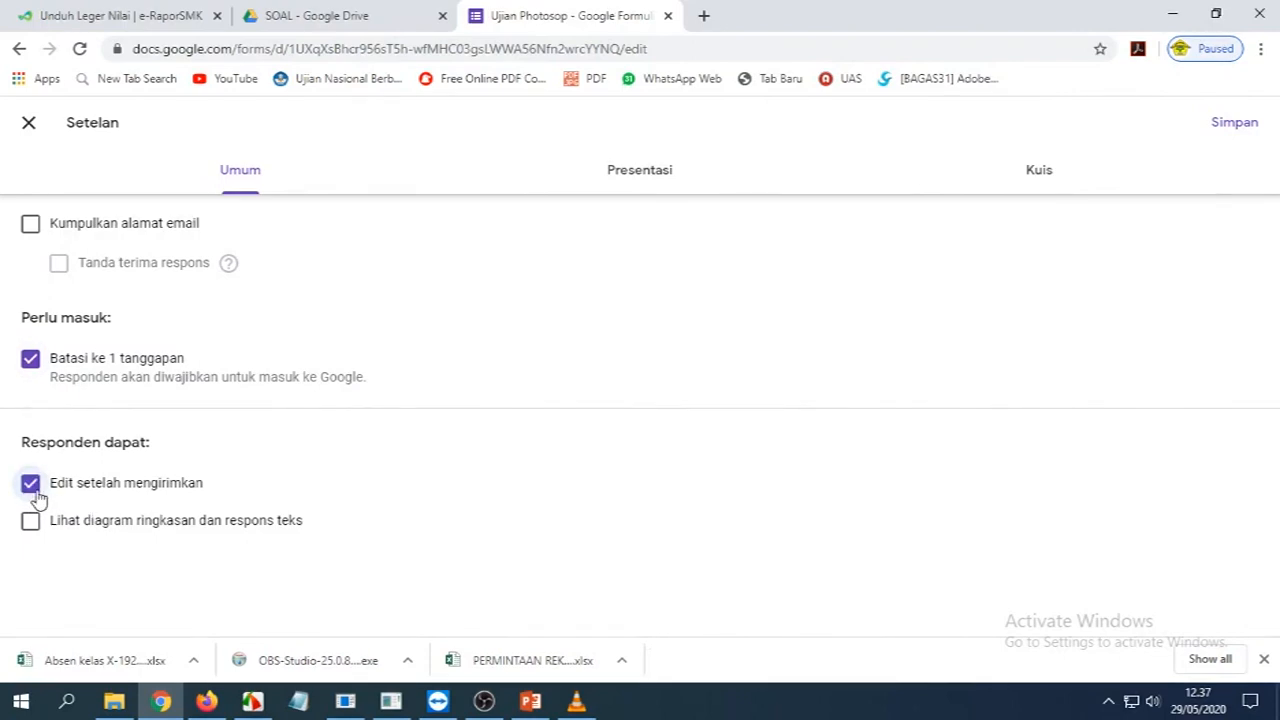
click(32, 488)
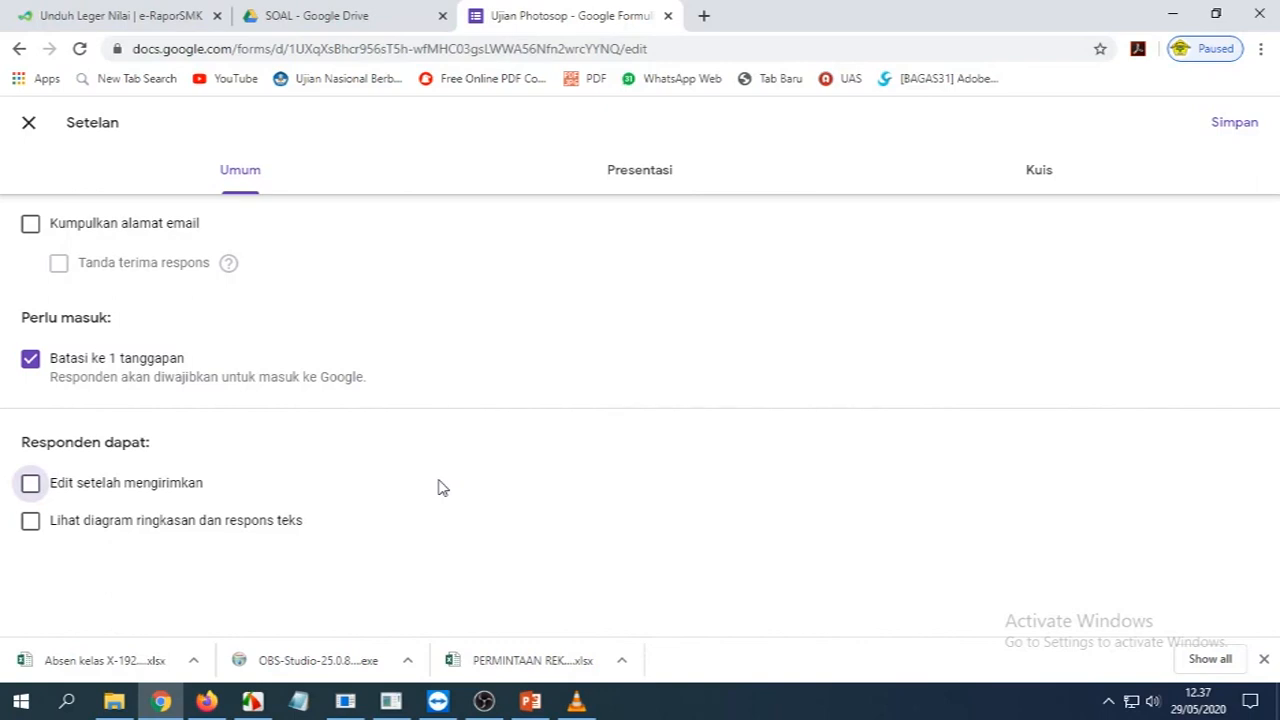
Set the confirmation message in the presentation settings to "Terima Kasih Jawaban Anda Sudah Terkirim"
click(618, 177)
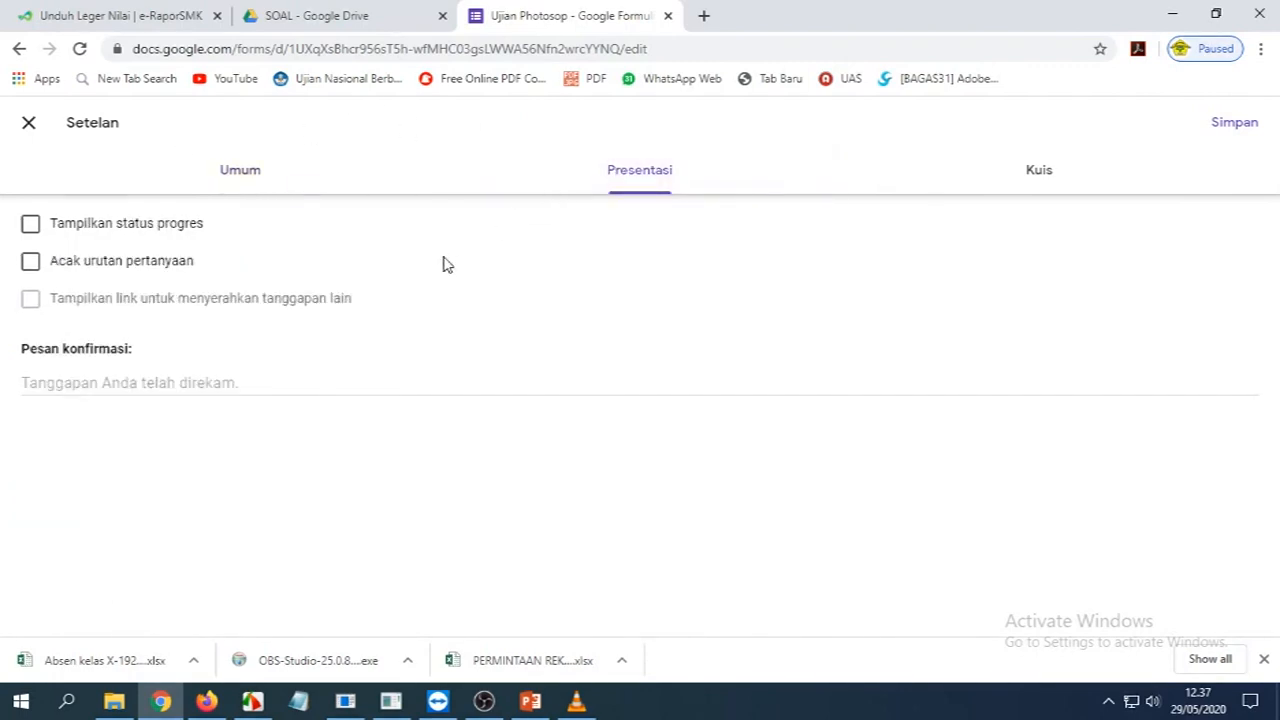
click(85, 384)
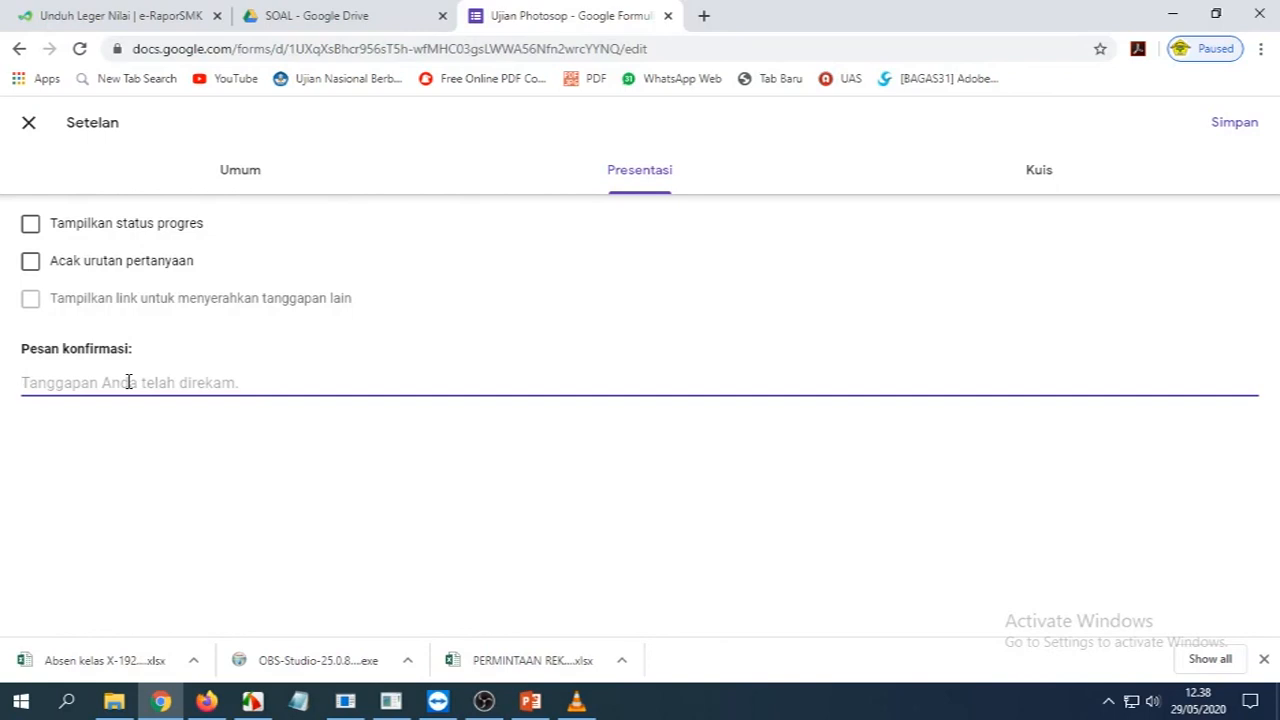
text(Terima )
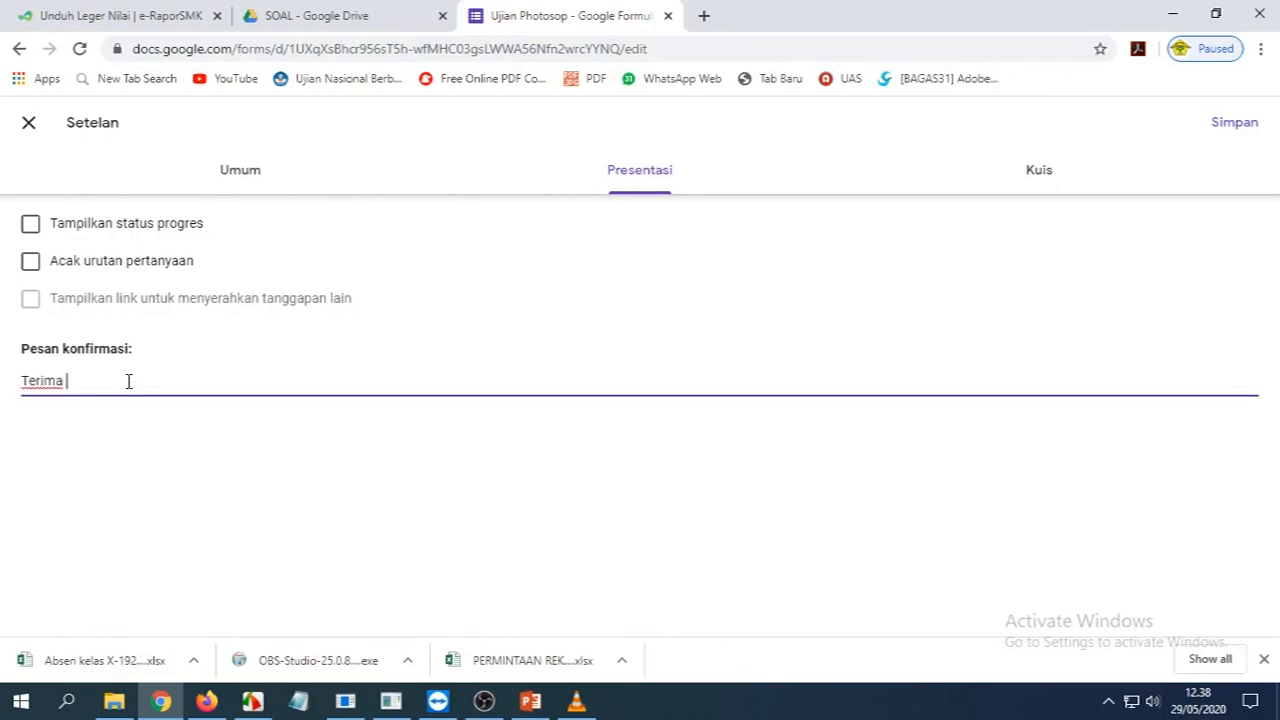
text(Kasih Jawaban Anda Sudah Terkirim)
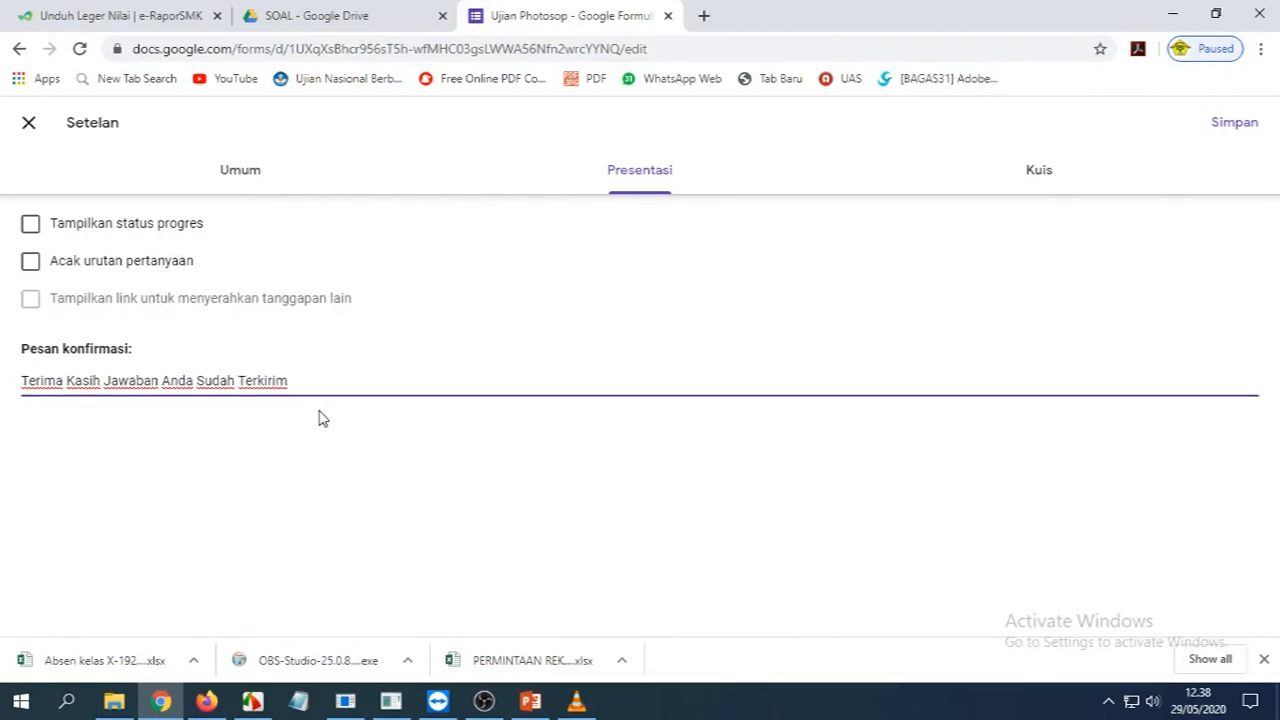
Turn the form into a quiz and set grade release to "Nanti, setelah peninjauan manual"
click(1039, 176)
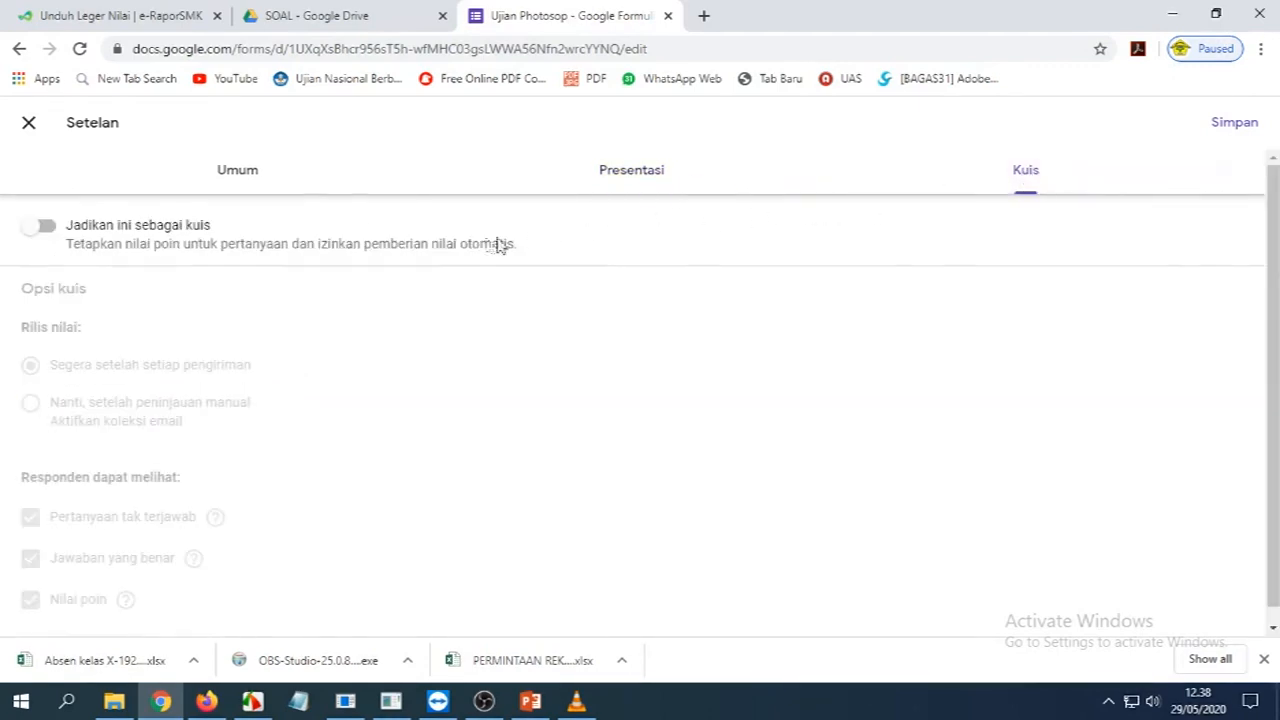
click(55, 236)
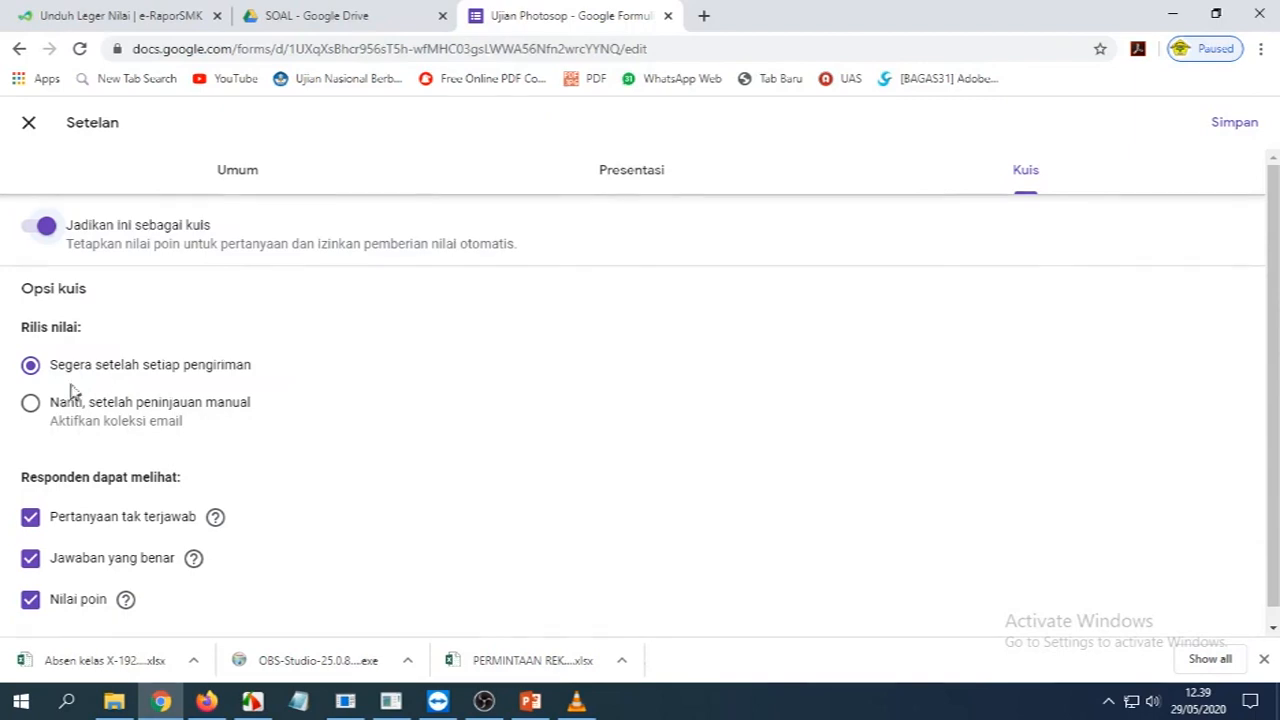
click(30, 403)
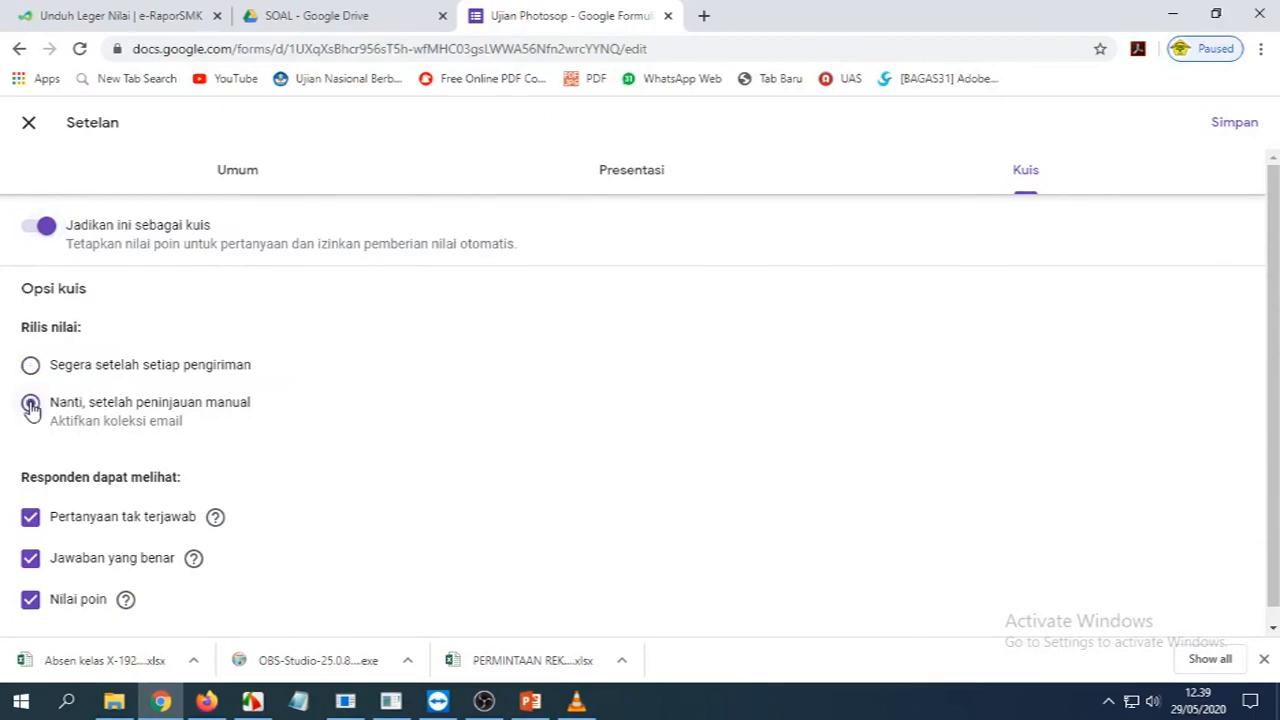
scroll(329, 434, down, 1)
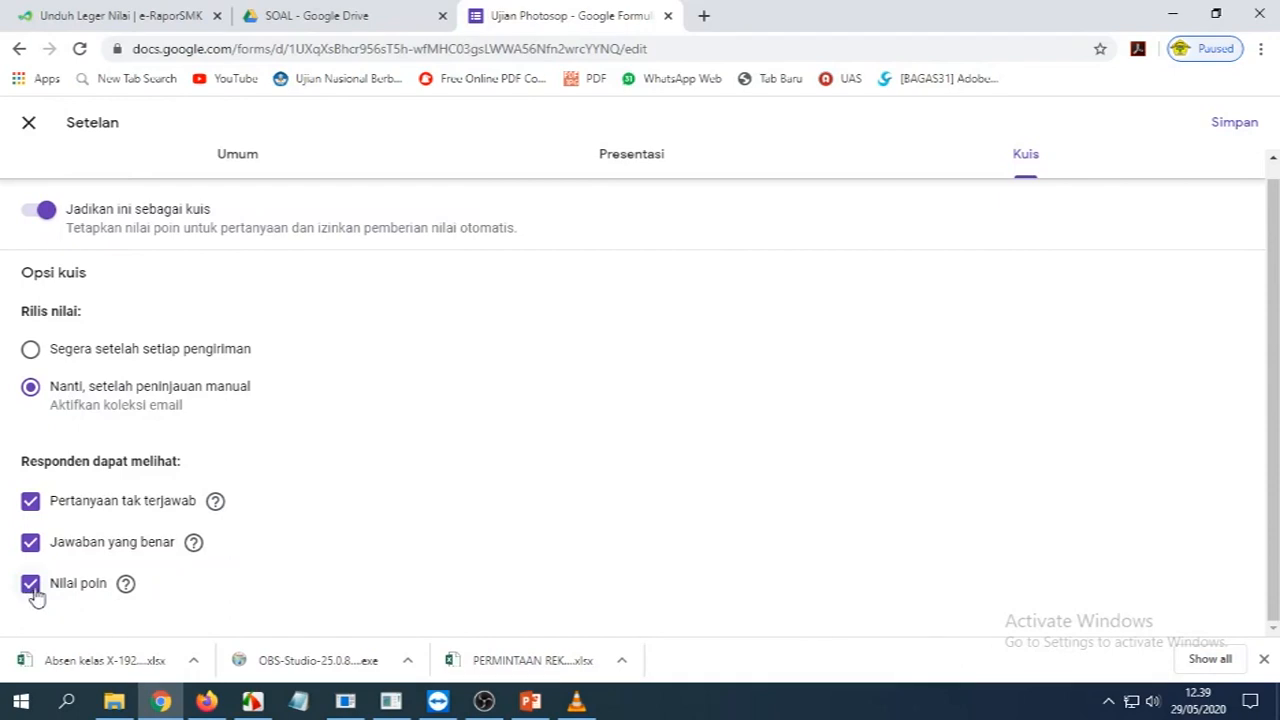
Let respondents see only "Nilai poin", with "Pertanyaan tak terjawab" and "Jawaban yang benar" disabled, and save the form settings
click(45, 510)
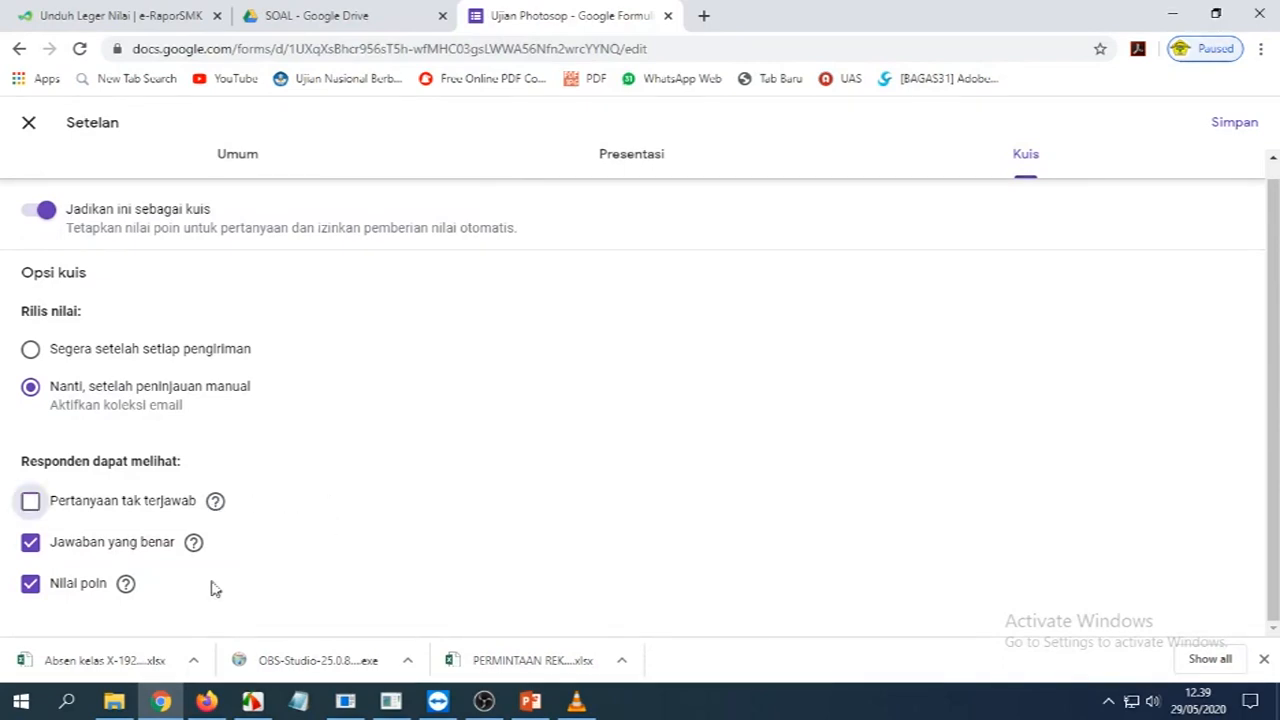
click(34, 552)
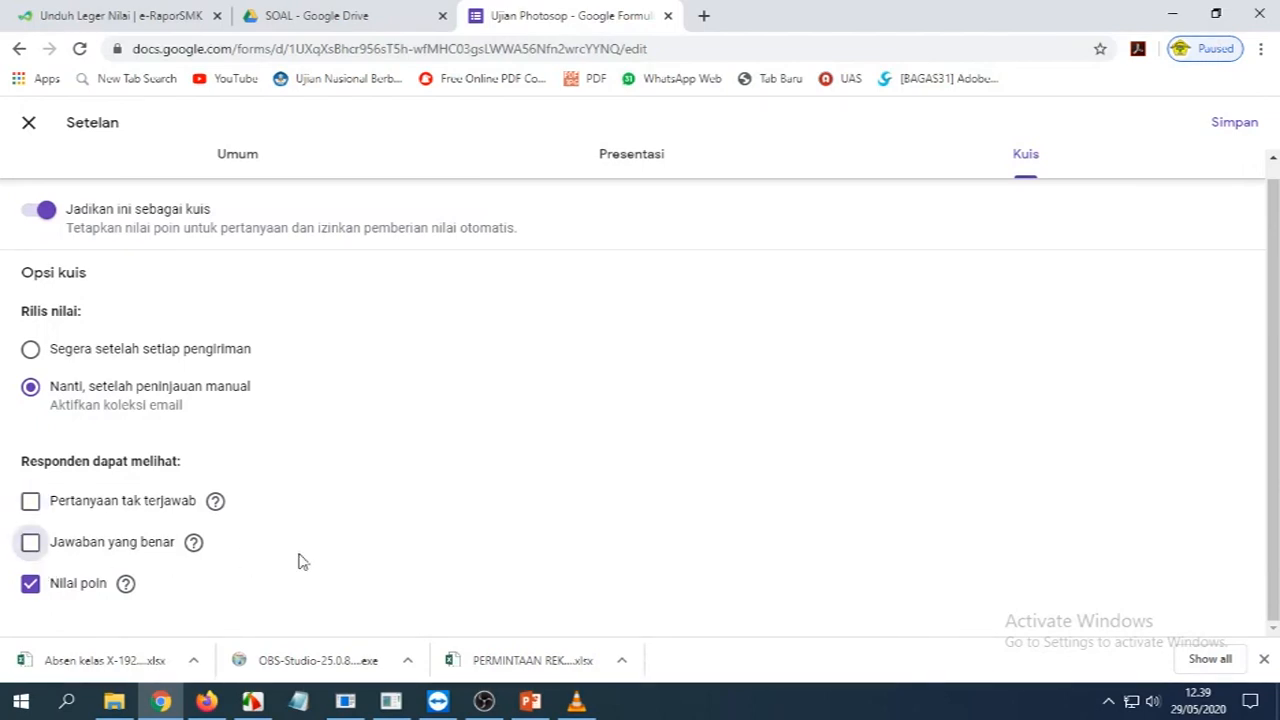
click(32, 588)
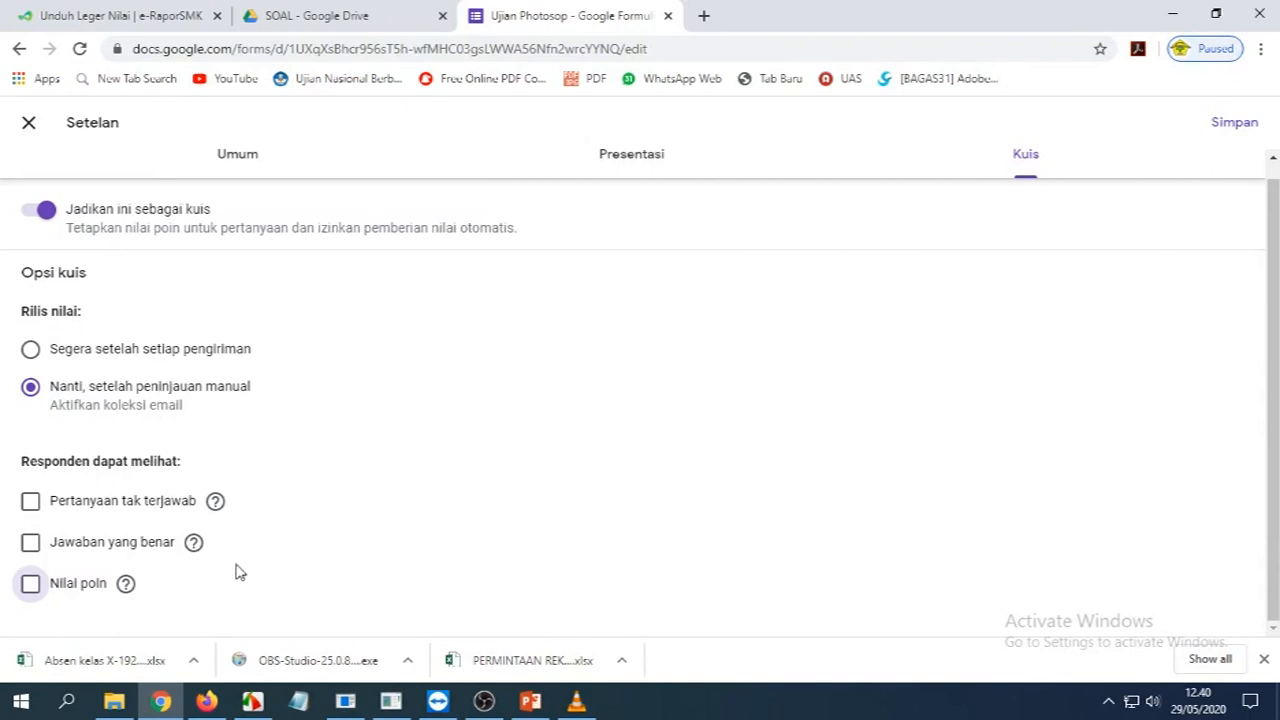
click(31, 588)
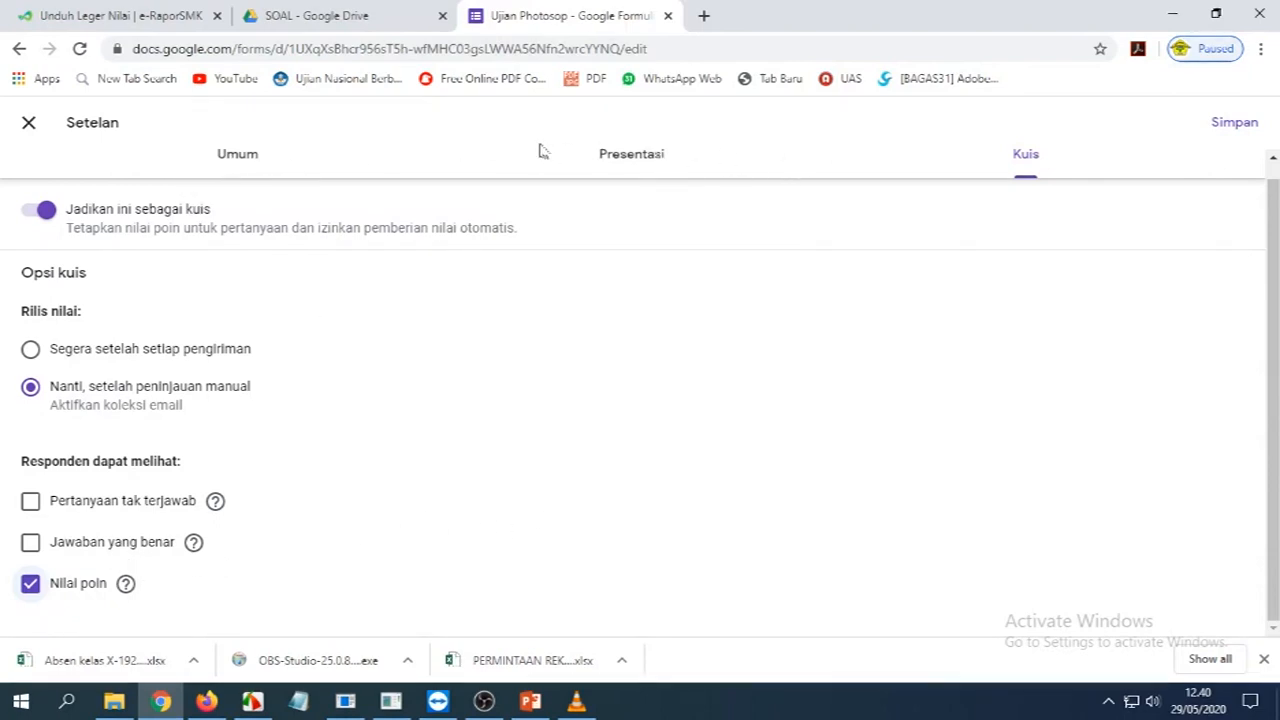
click(237, 160)
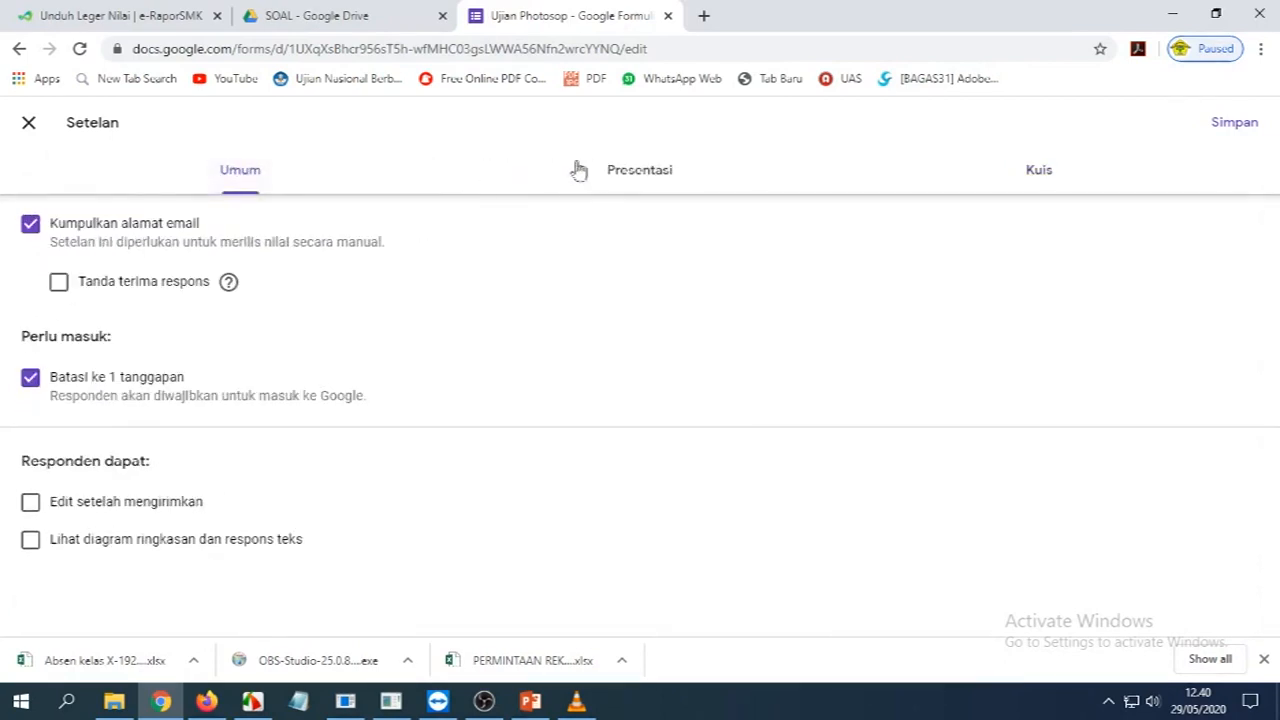
click(620, 171)
click(1022, 172)
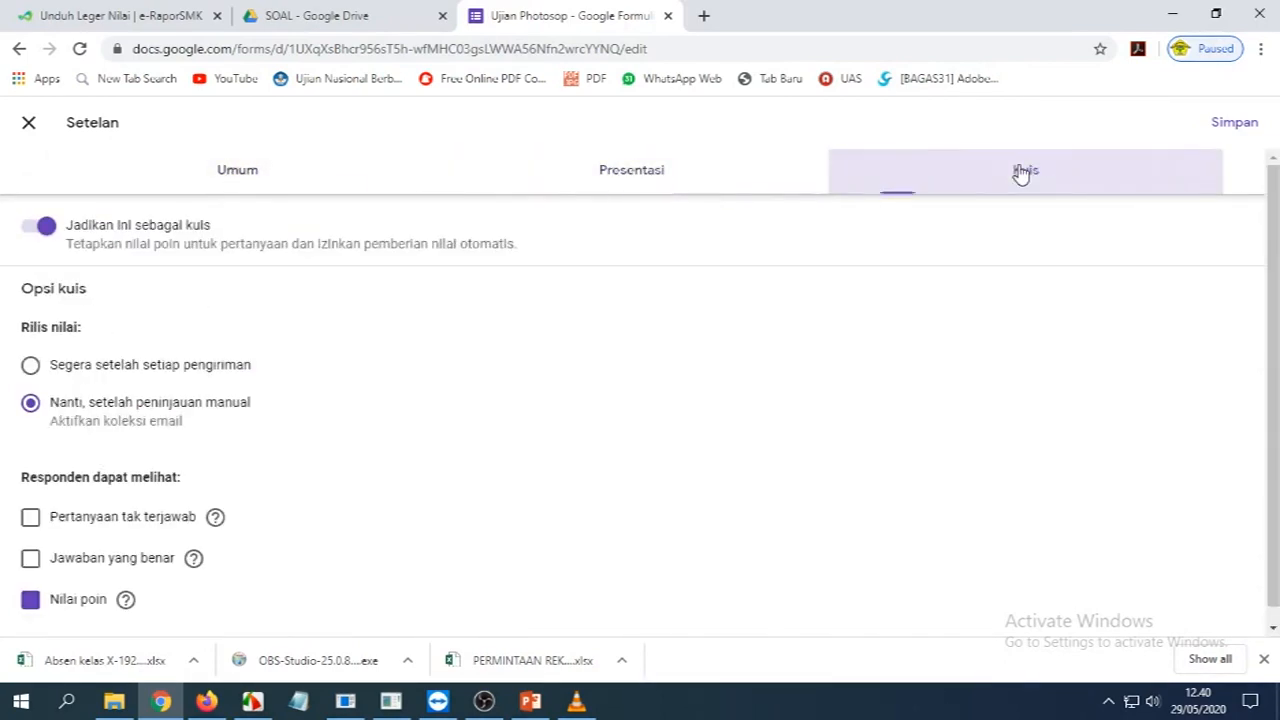
click(1226, 136)
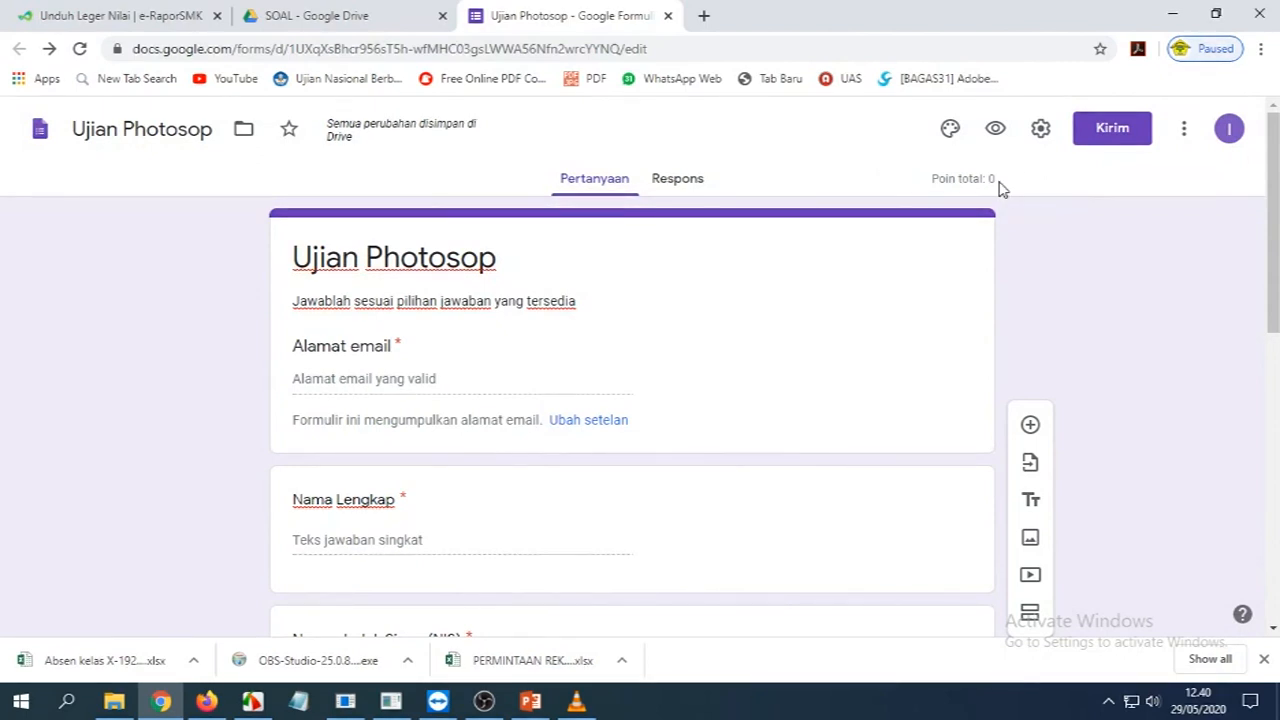
Review the form from its point total and identity questions down to the multiple-choice question and its options A to E
scroll(600, 390, down, 10)
scroll(598, 385, up, 10)
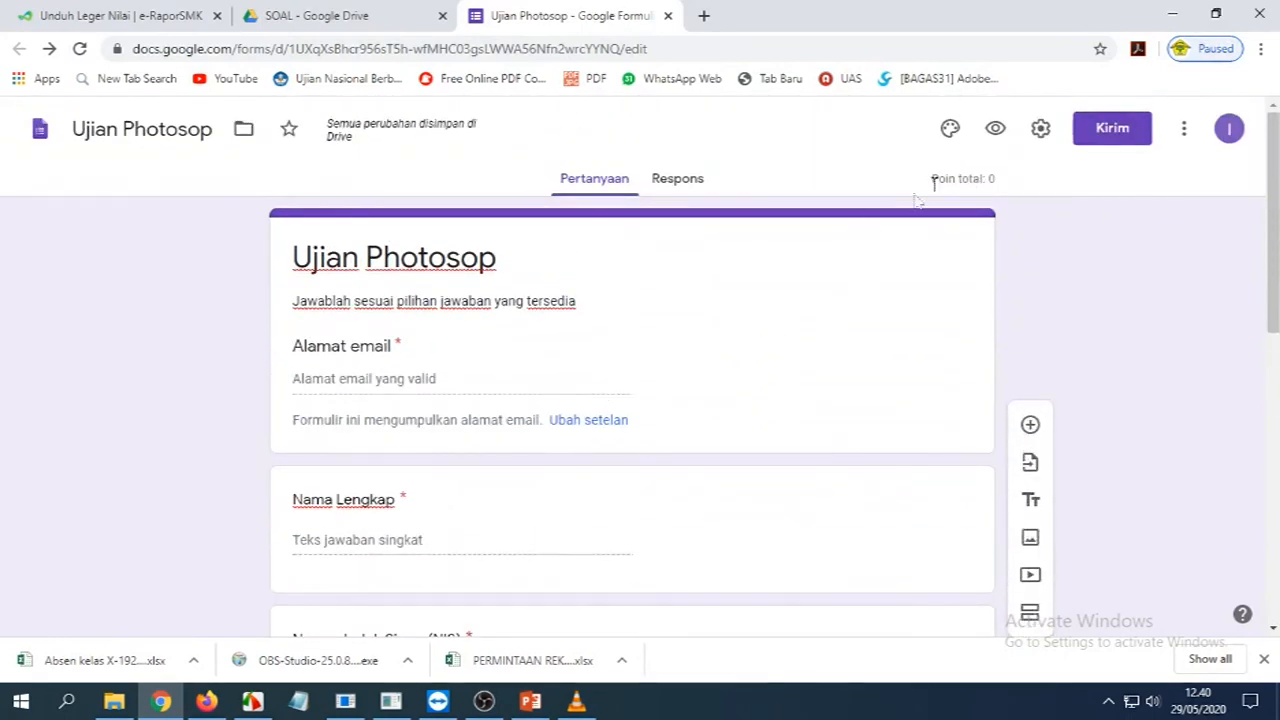
scroll(737, 329, down, 10)
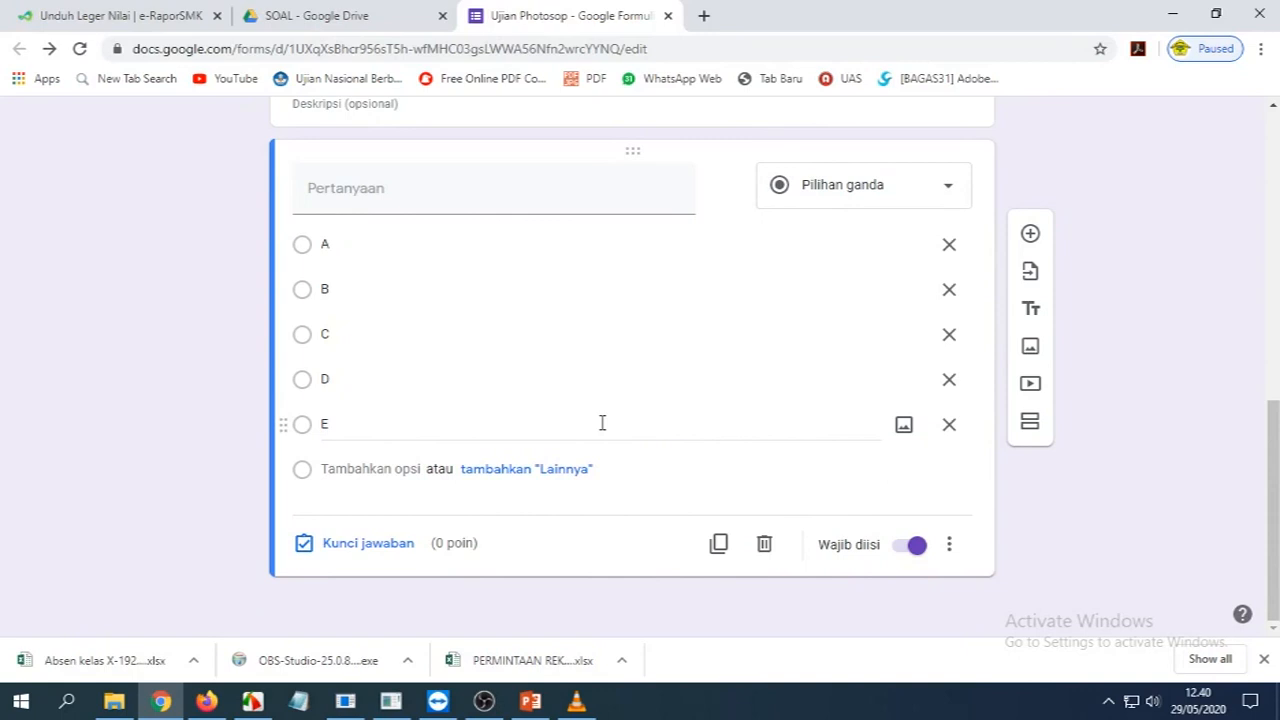
scroll(602, 423, up, 4)
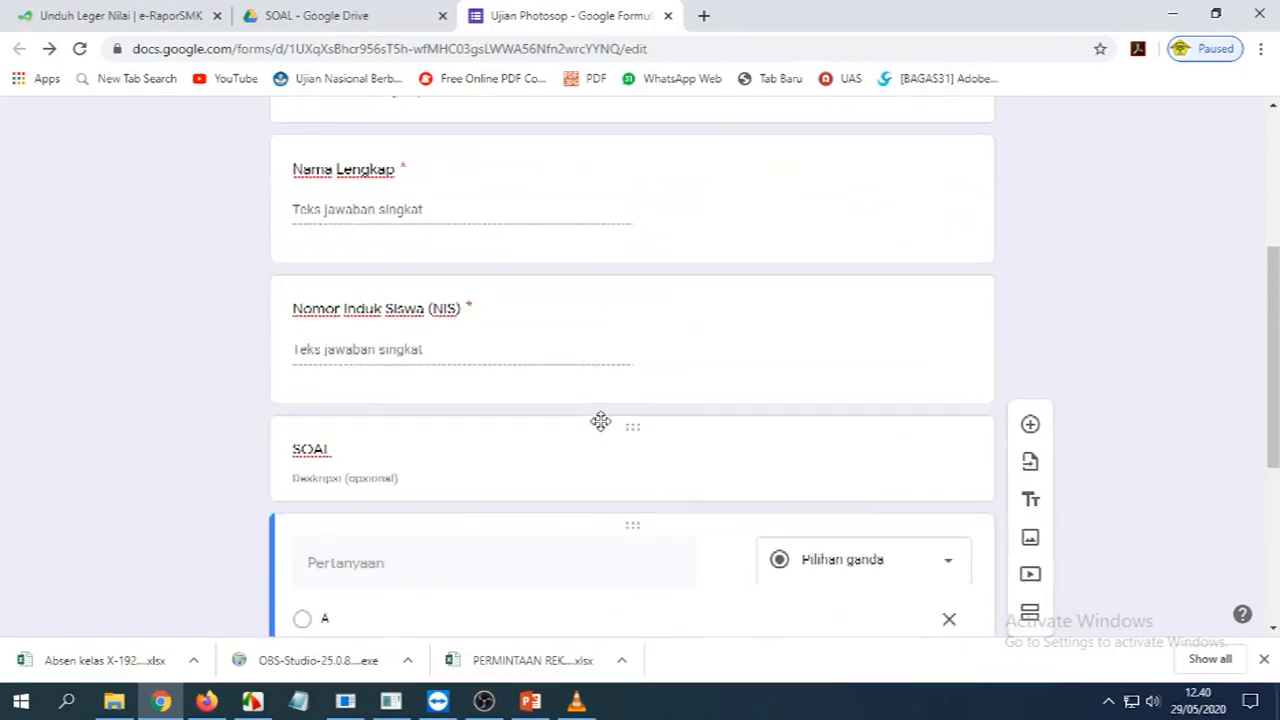
scroll(602, 423, down, 3)
scroll(602, 423, down, 1)
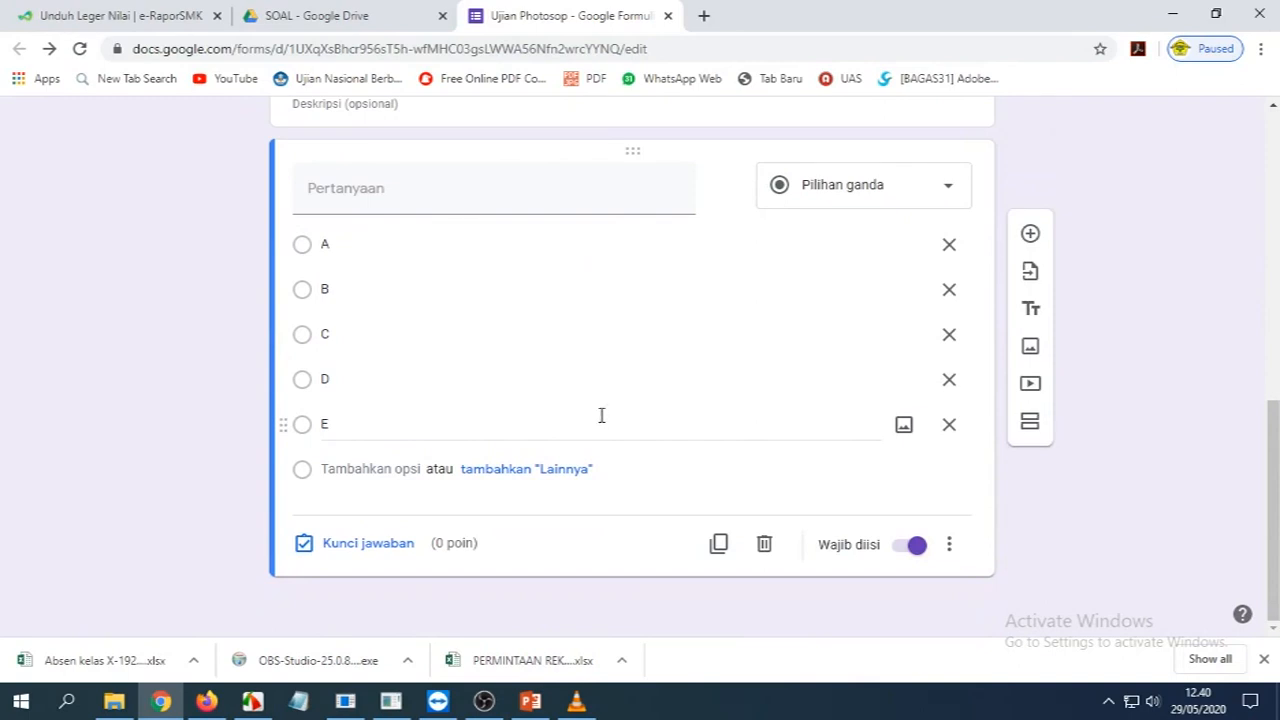
scroll(602, 419, up, 7)
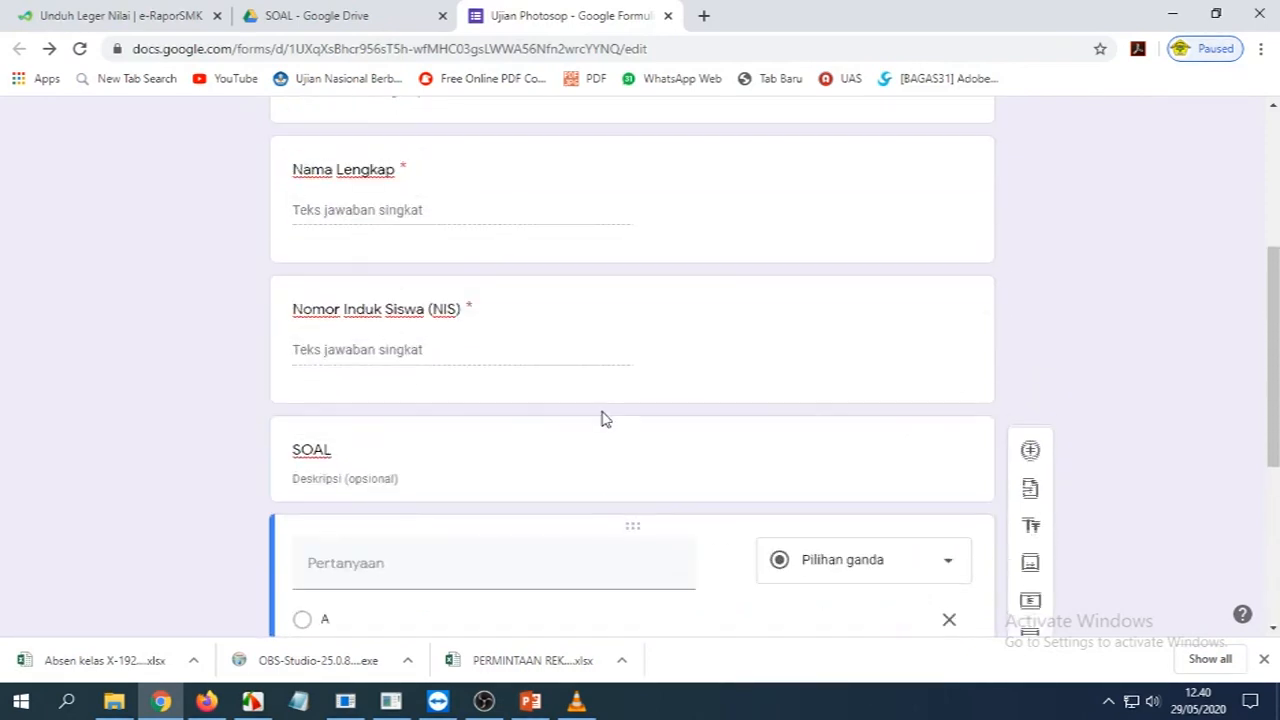
scroll(603, 419, down, 5)
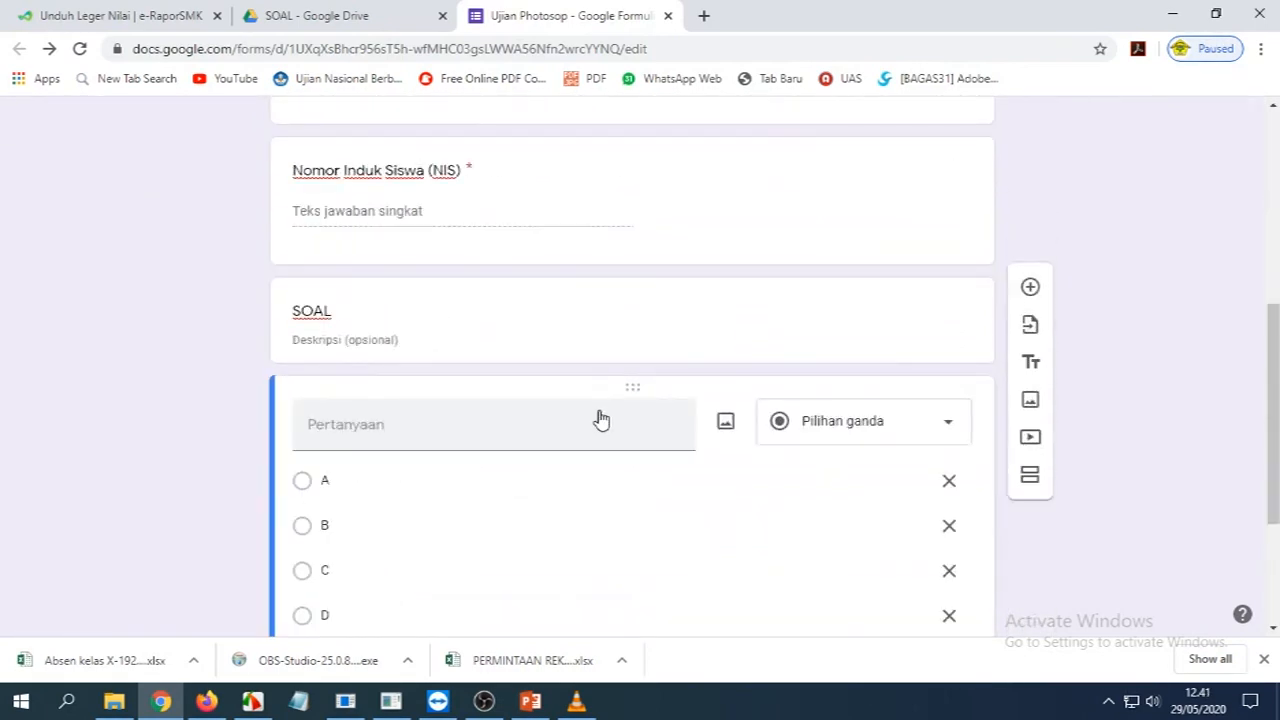
scroll(600, 419, down, 2)
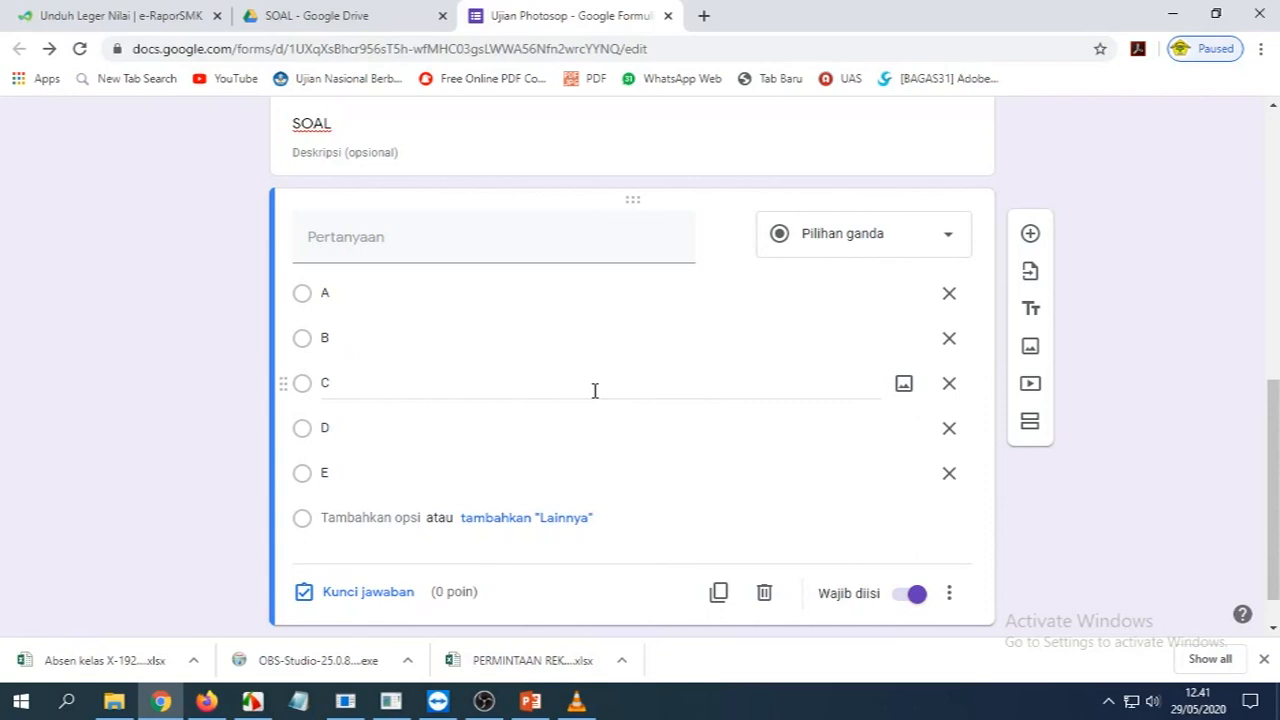
scroll(594, 390, up, 4)
scroll(594, 390, down, 3)
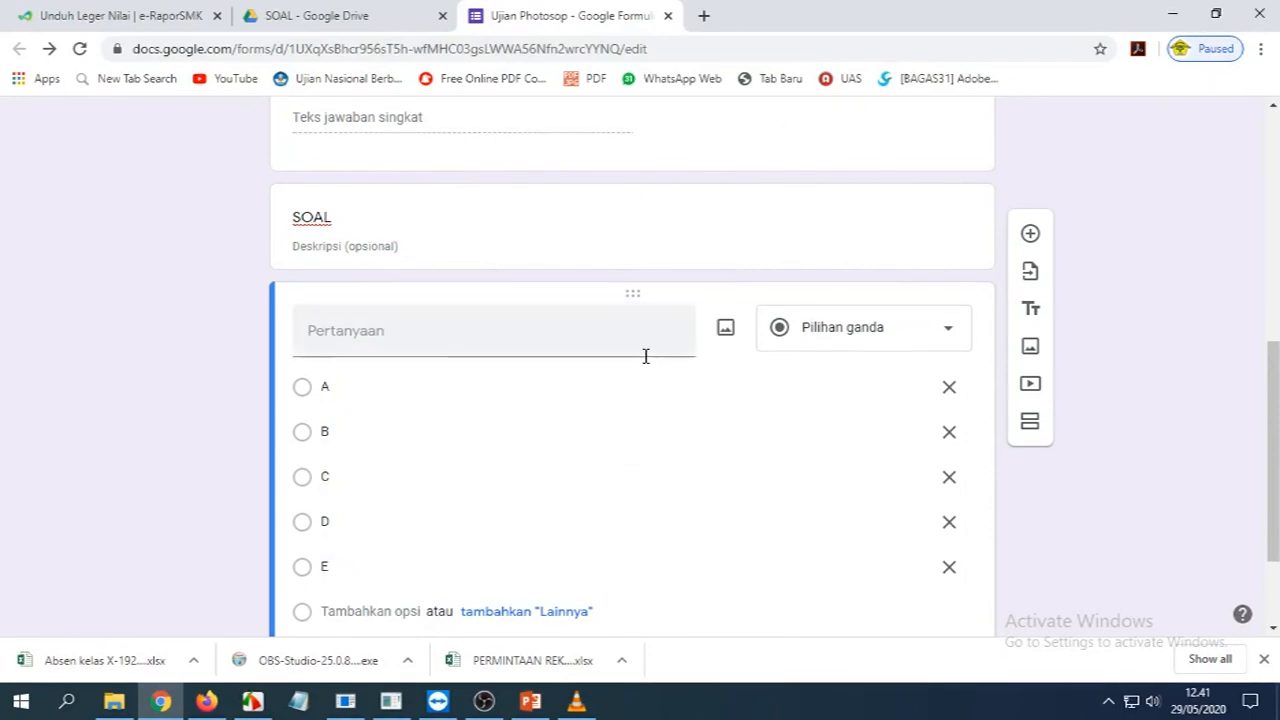
scroll(646, 358, down, 1)
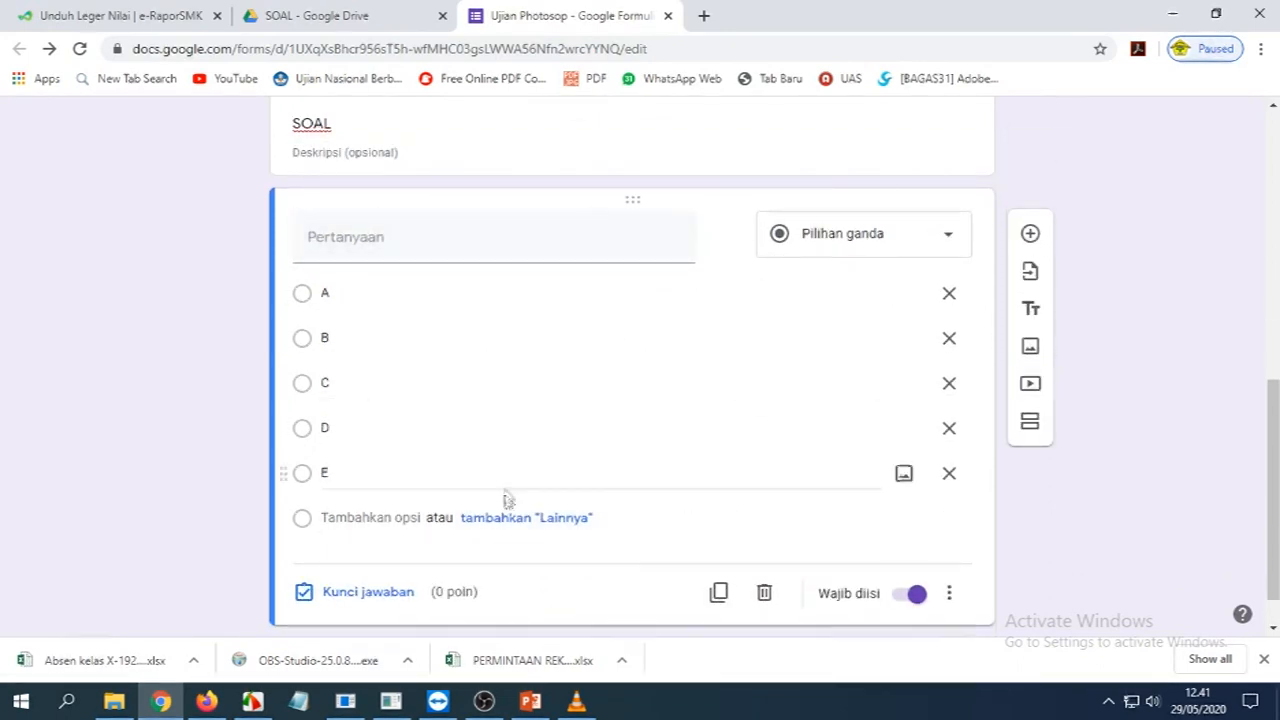
click(367, 603)
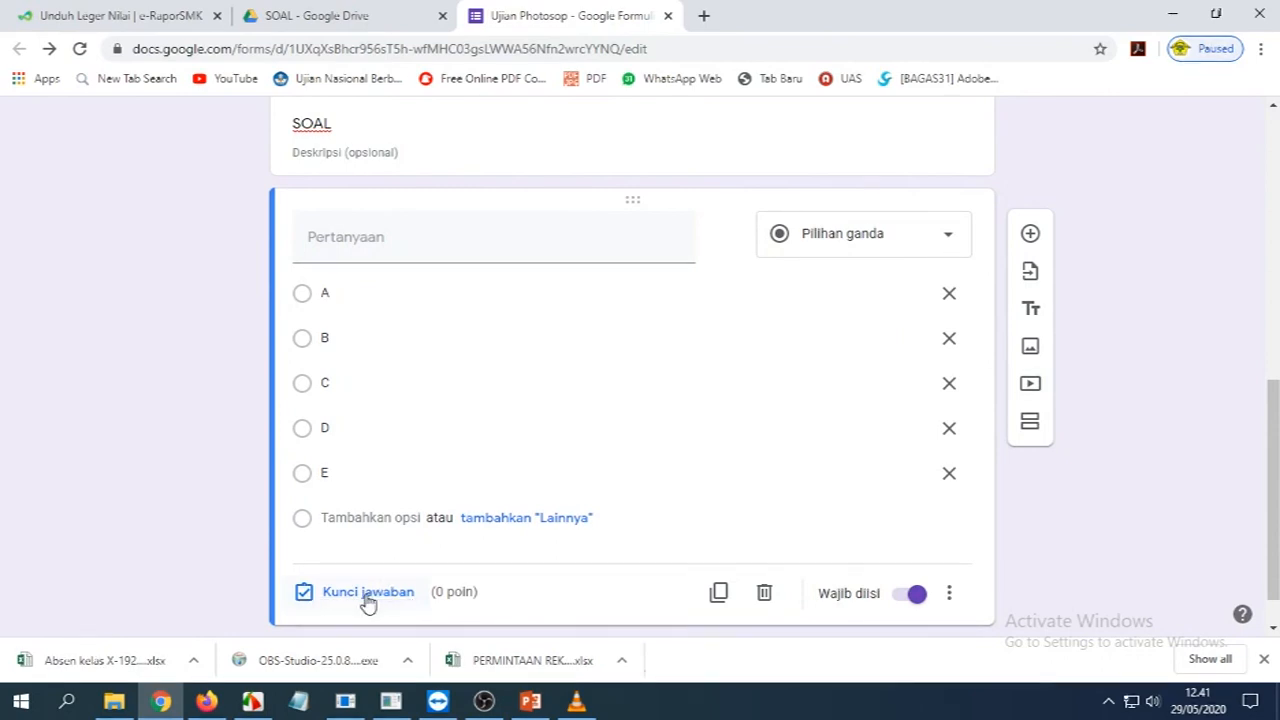
click(367, 592)
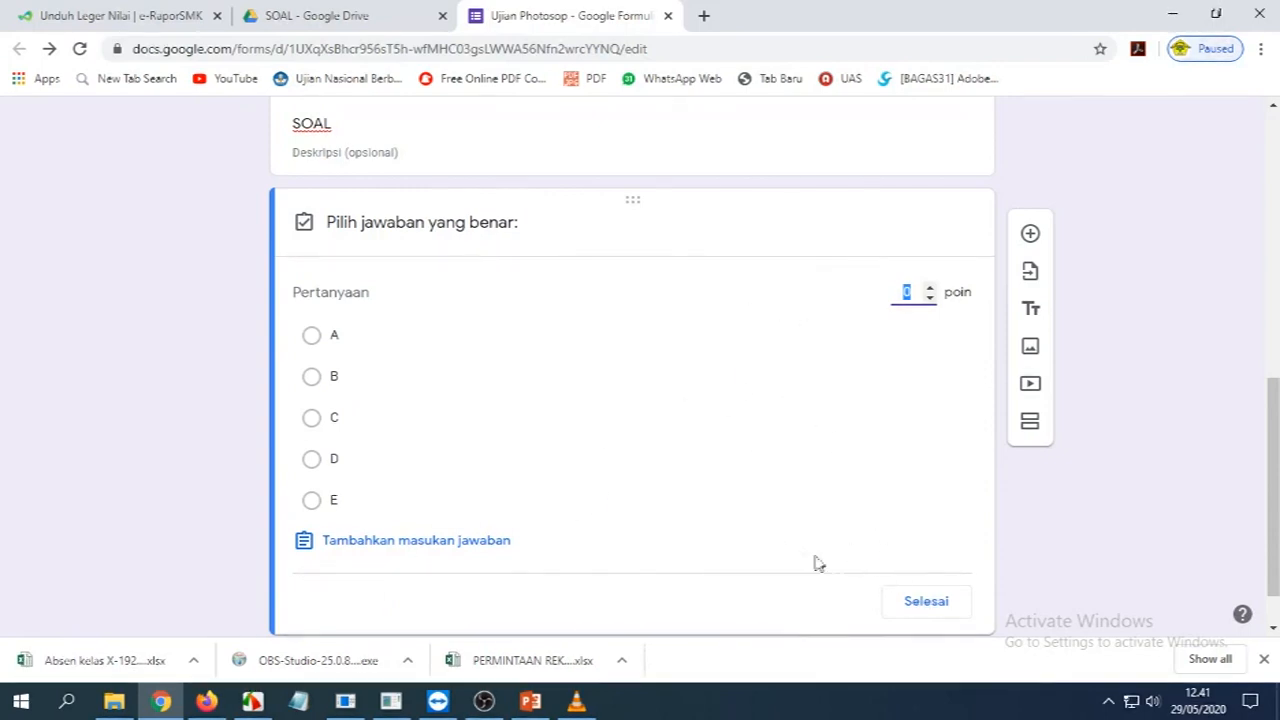
click(926, 602)
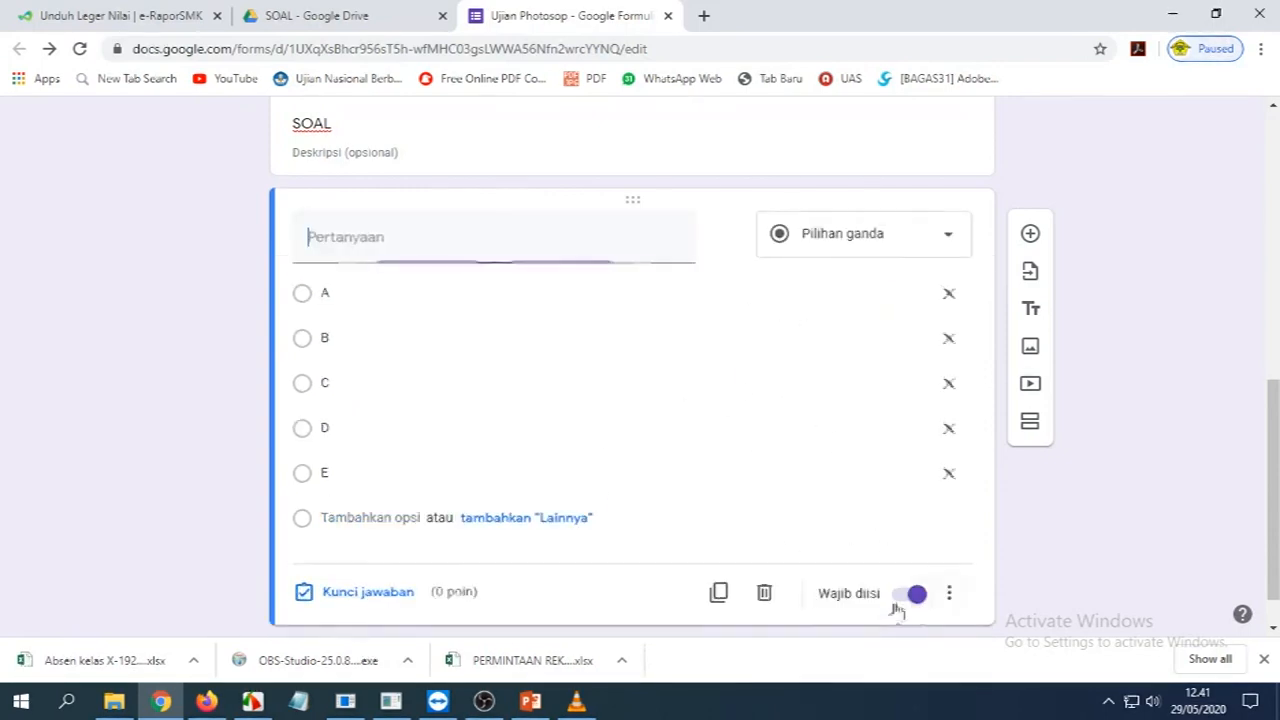
Assign 3 points to the multiple-choice question in its answer key, without selecting a correct answer
click(352, 600)
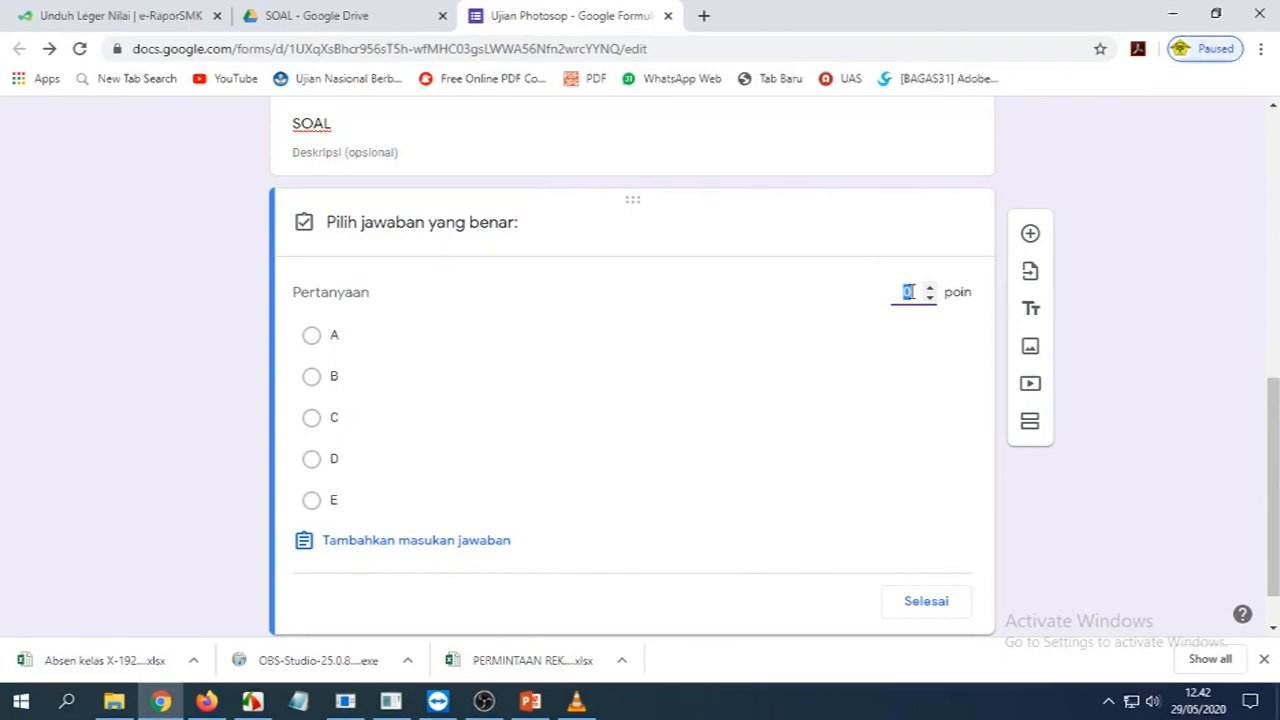
text(3)
click(826, 222)
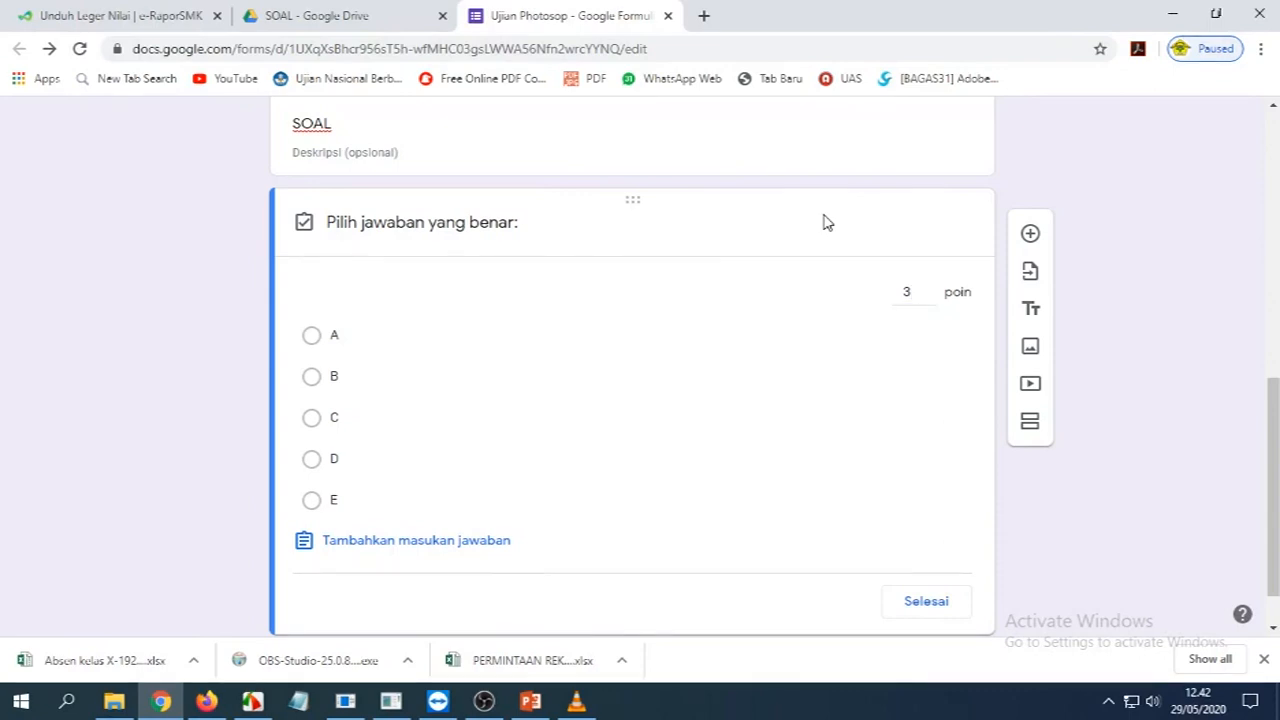
click(928, 603)
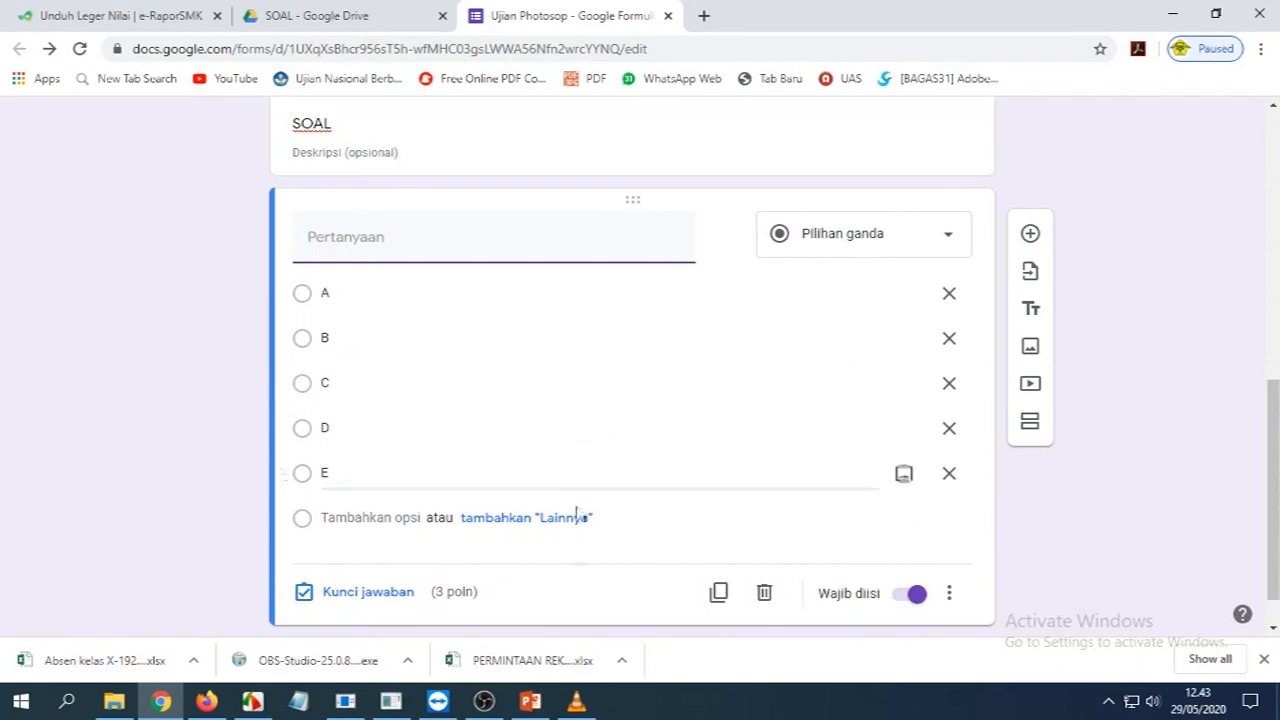
Duplicate the required 3-point multiple-choice question with options A to E 29 times, each copy following the previous one
click(720, 594)
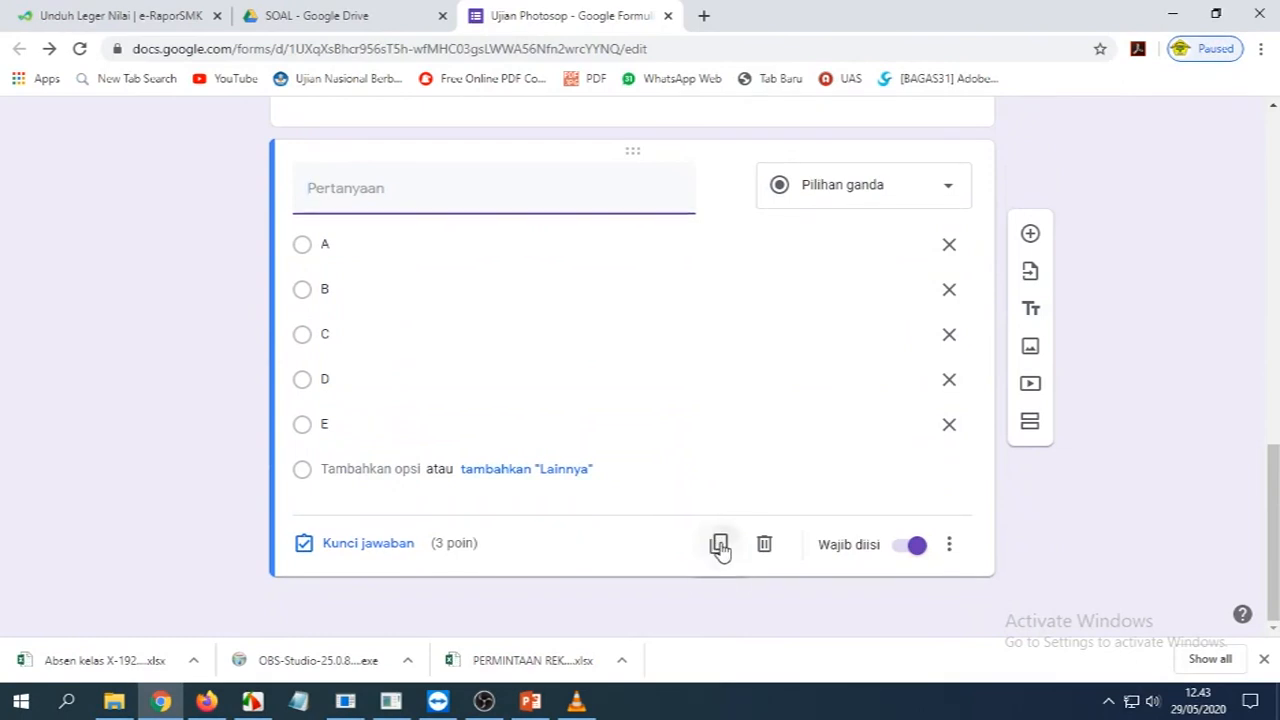
click(720, 546)
click(720, 546)
click(720, 549)
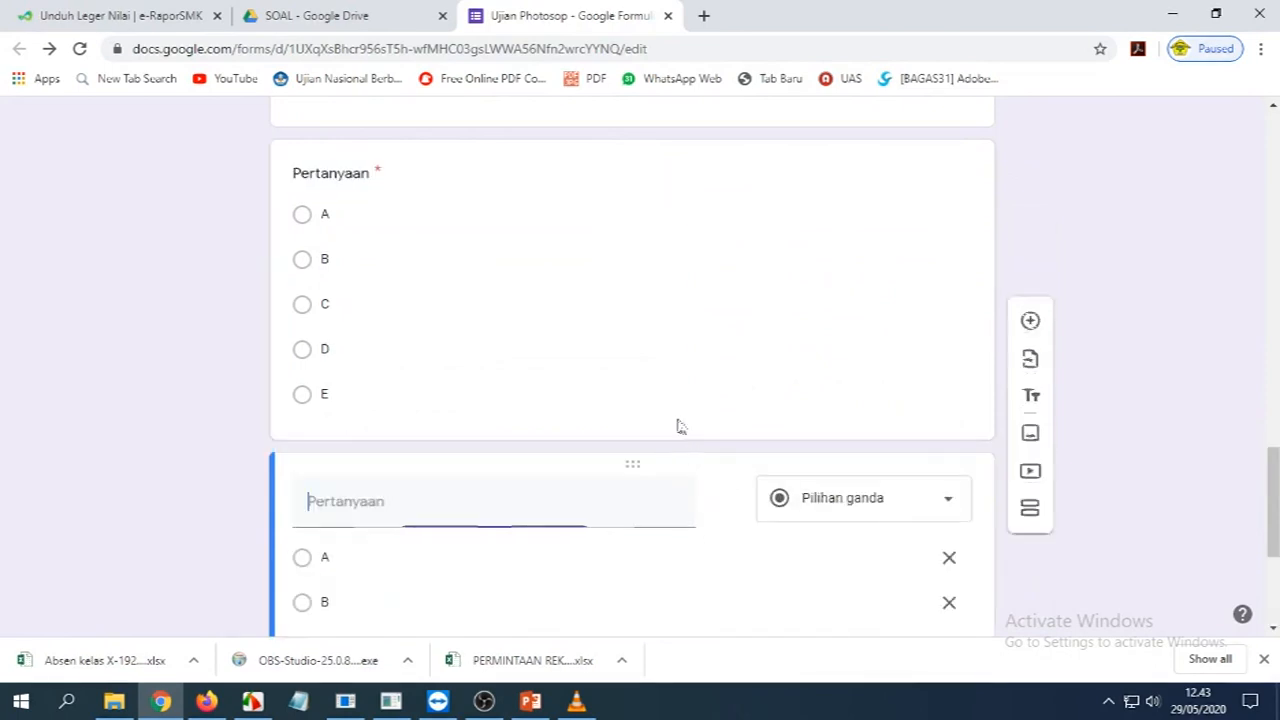
click(721, 544)
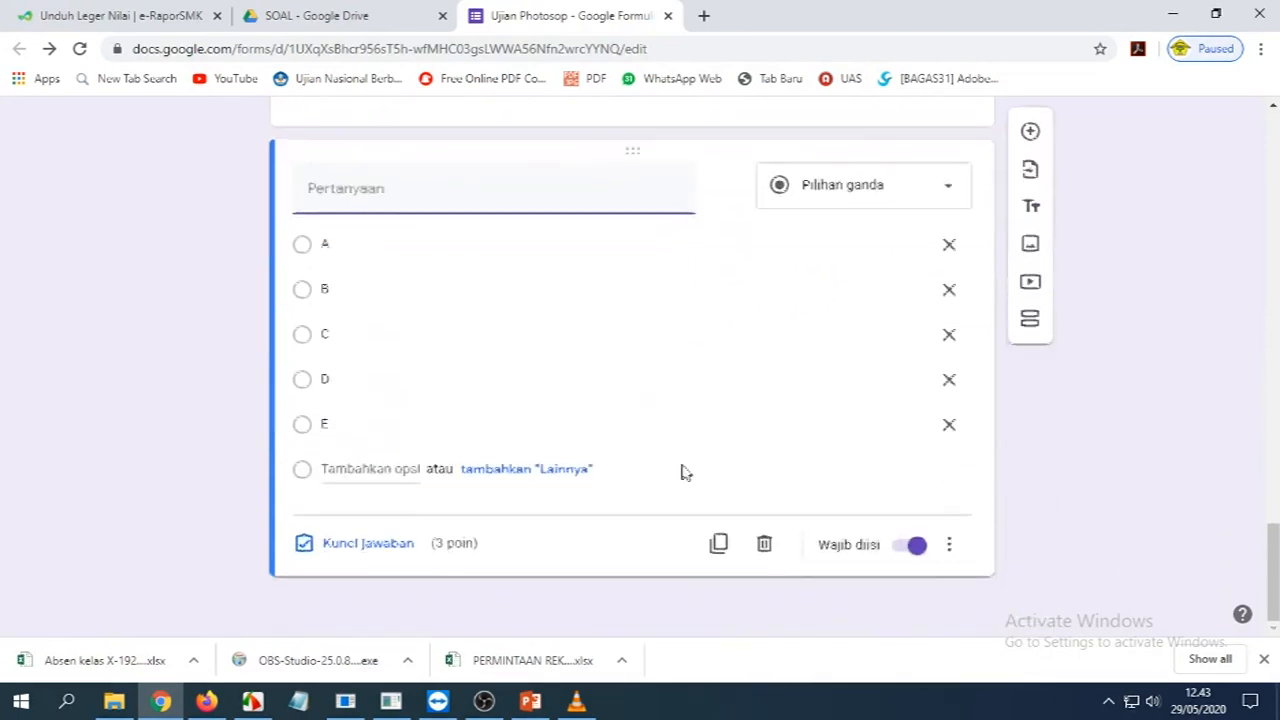
click(721, 548)
click(718, 547)
click(716, 550)
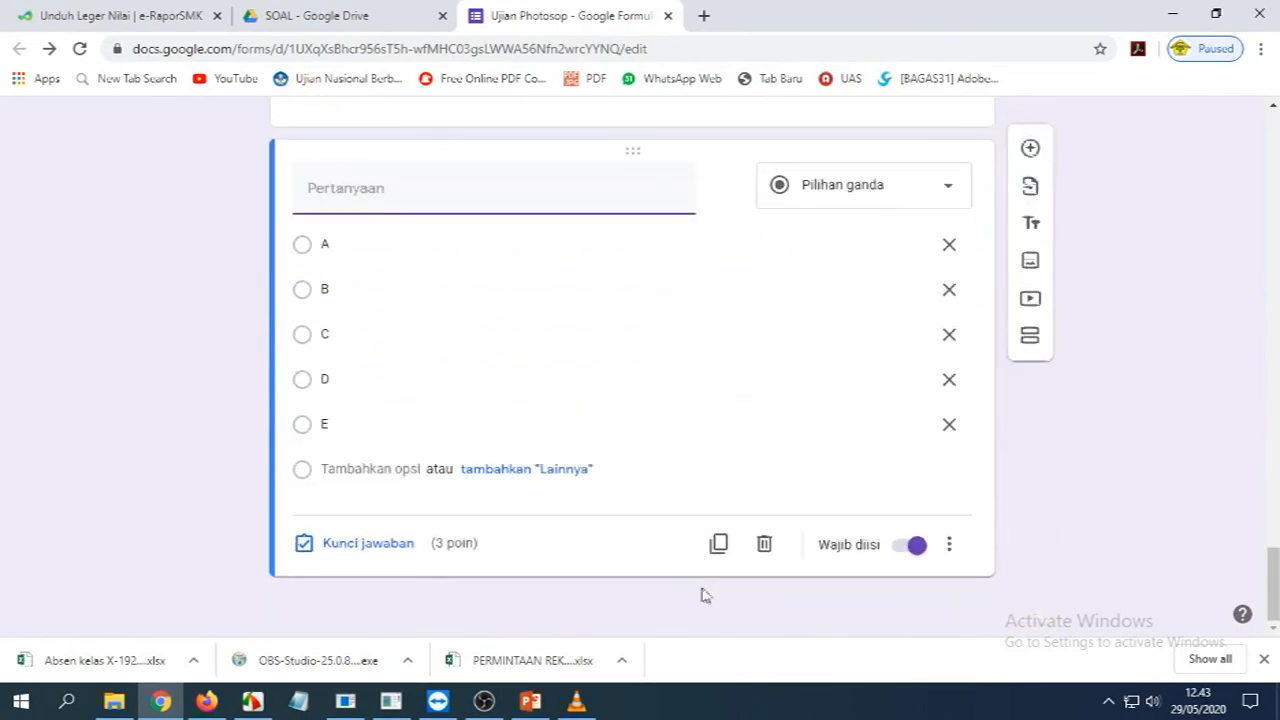
click(720, 546)
click(718, 547)
click(718, 545)
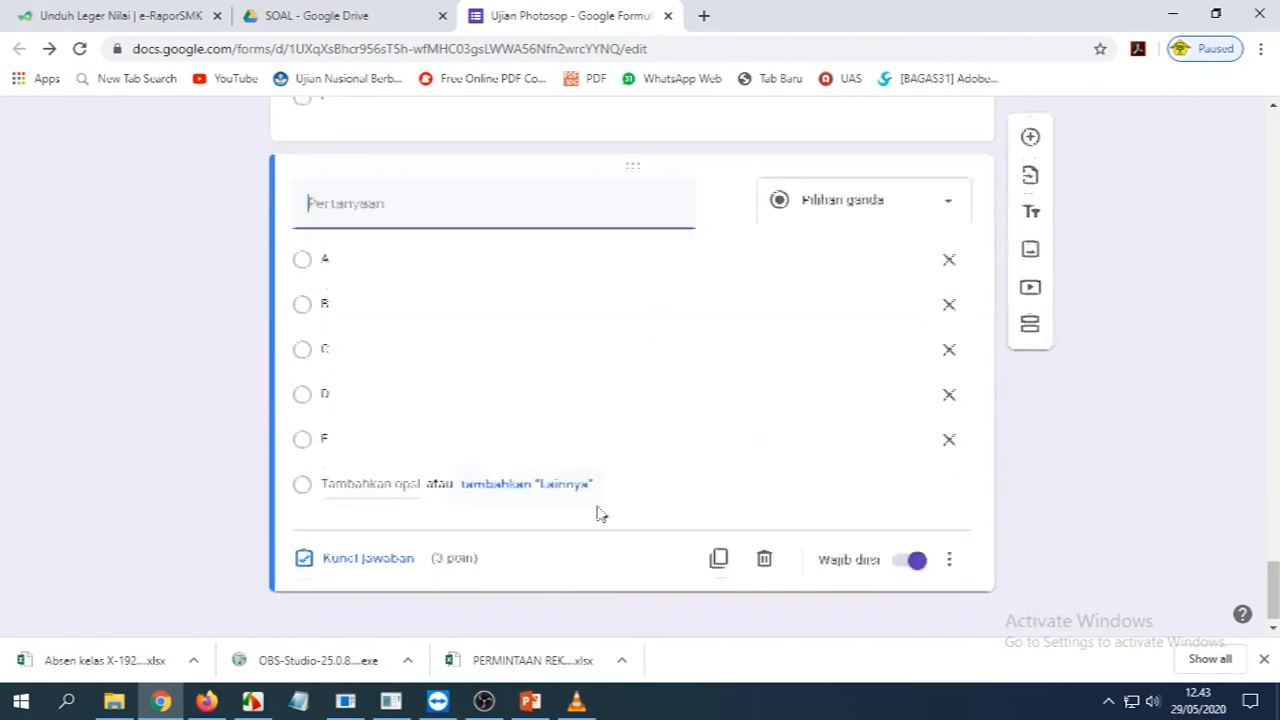
click(719, 552)
click(719, 550)
click(717, 545)
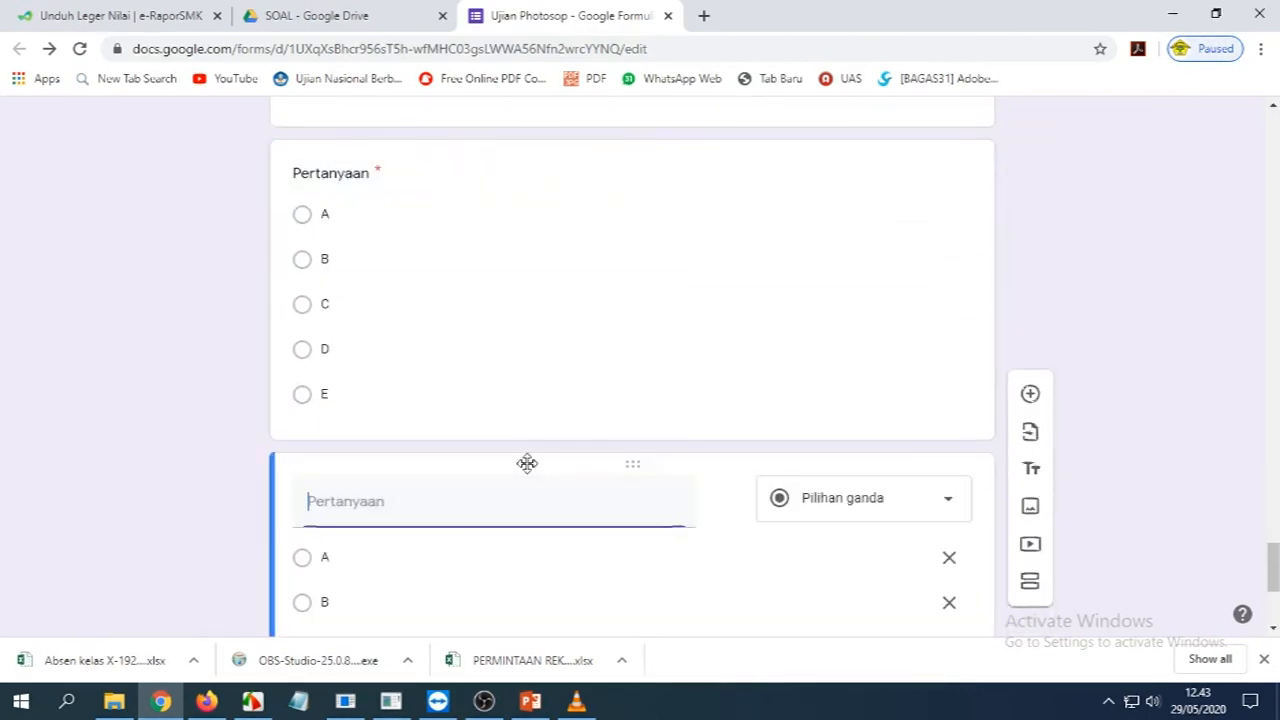
click(719, 548)
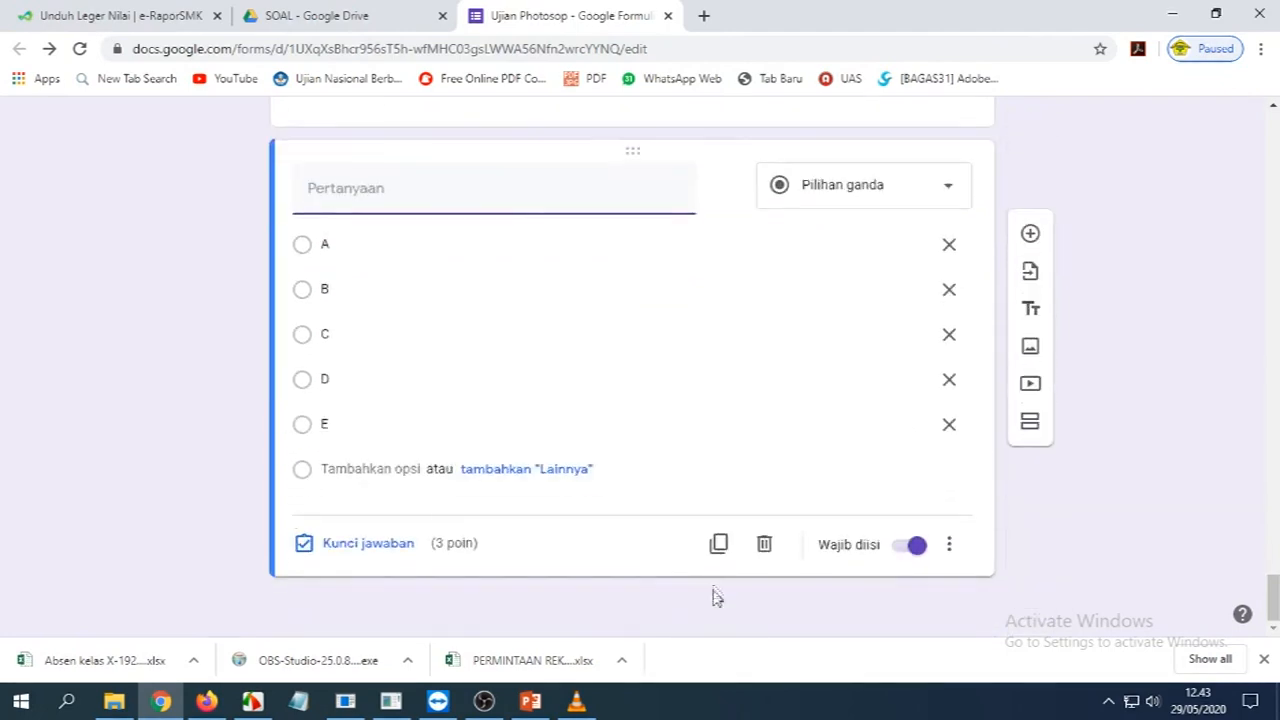
click(720, 548)
click(719, 548)
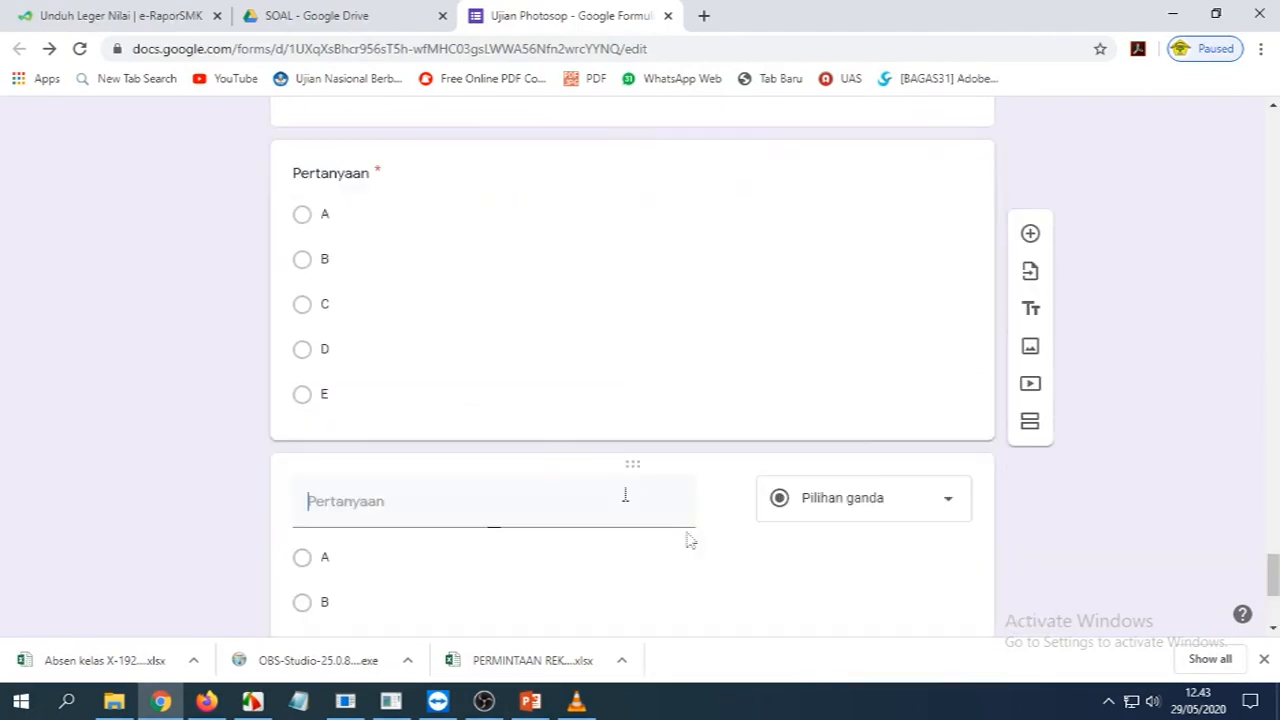
click(718, 548)
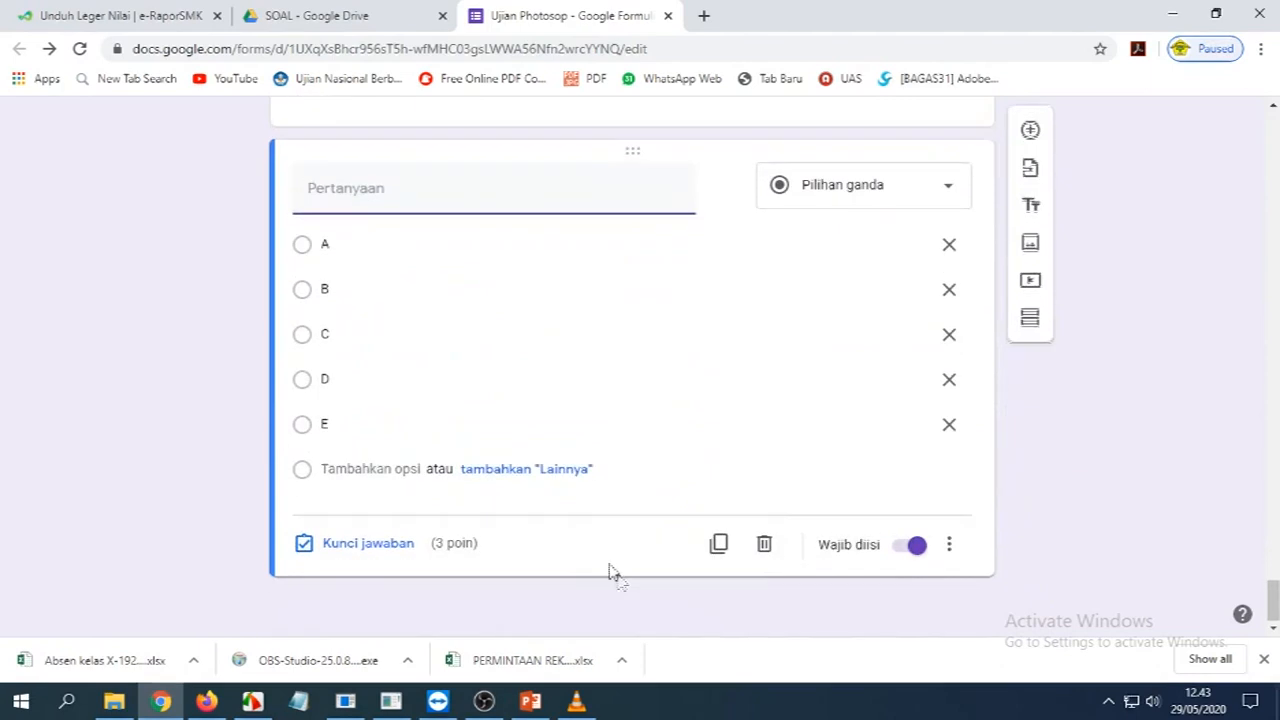
click(718, 548)
click(718, 546)
click(718, 548)
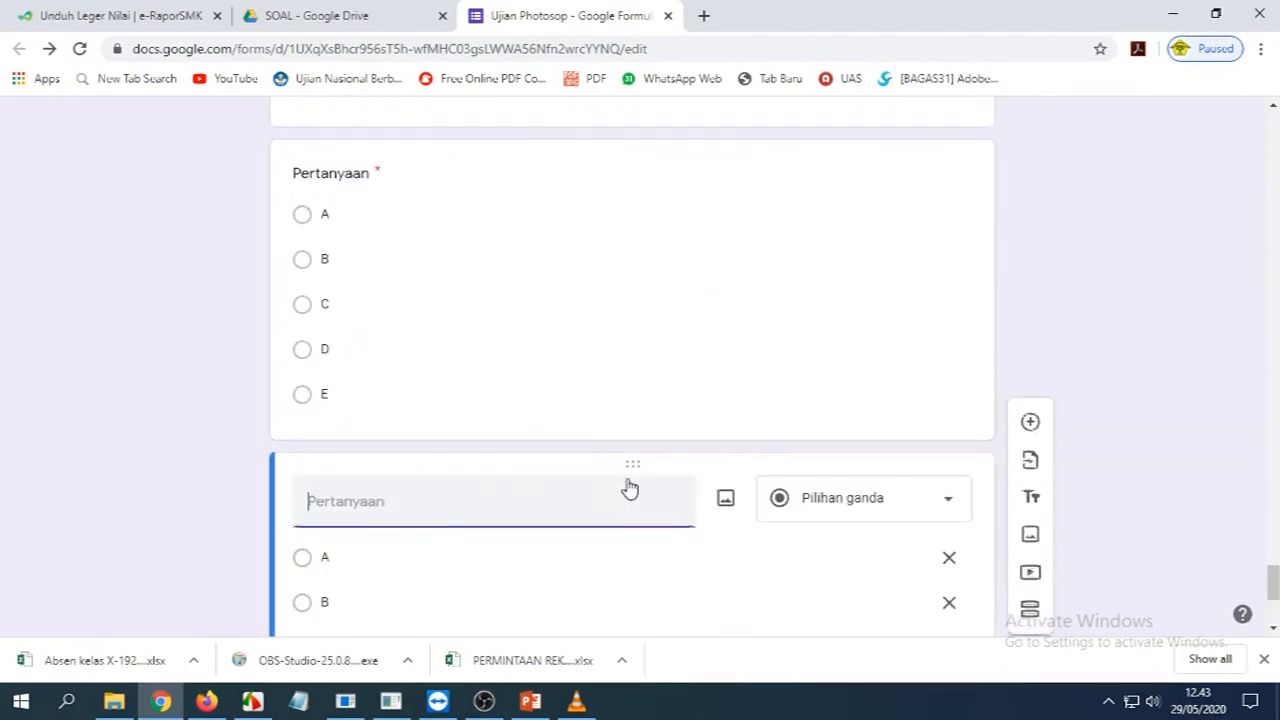
click(716, 548)
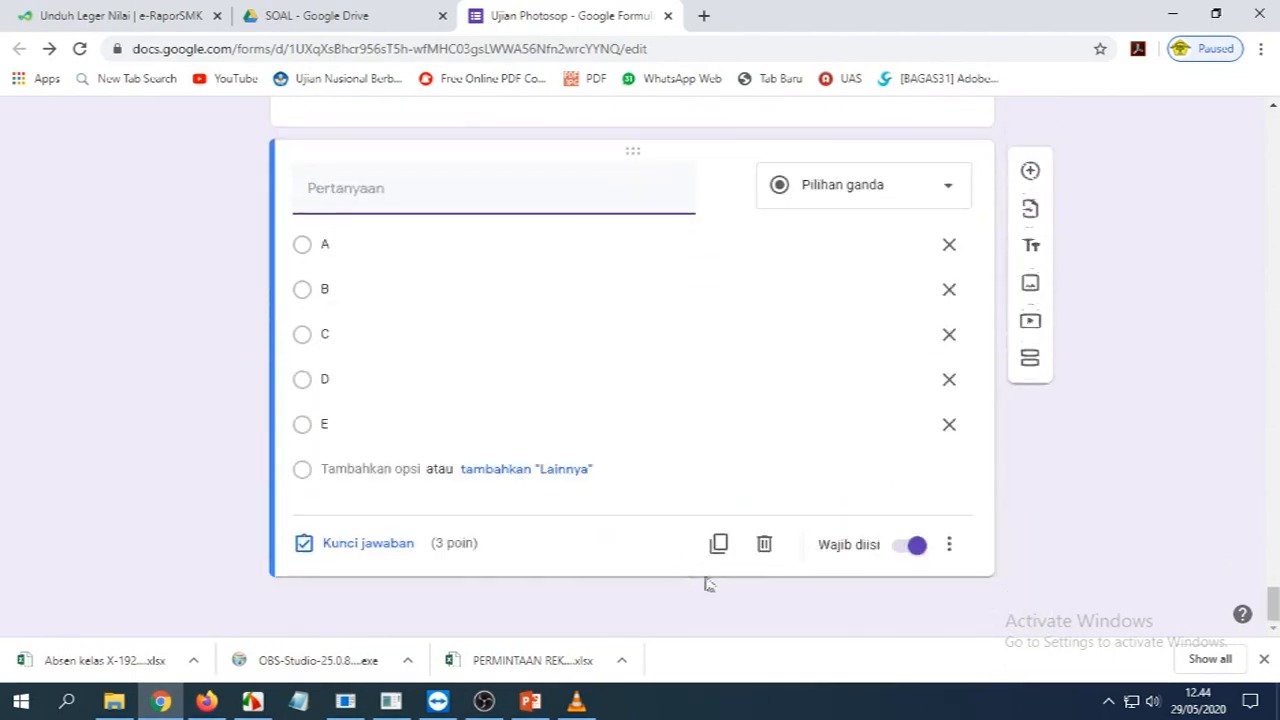
click(718, 548)
click(716, 549)
click(718, 548)
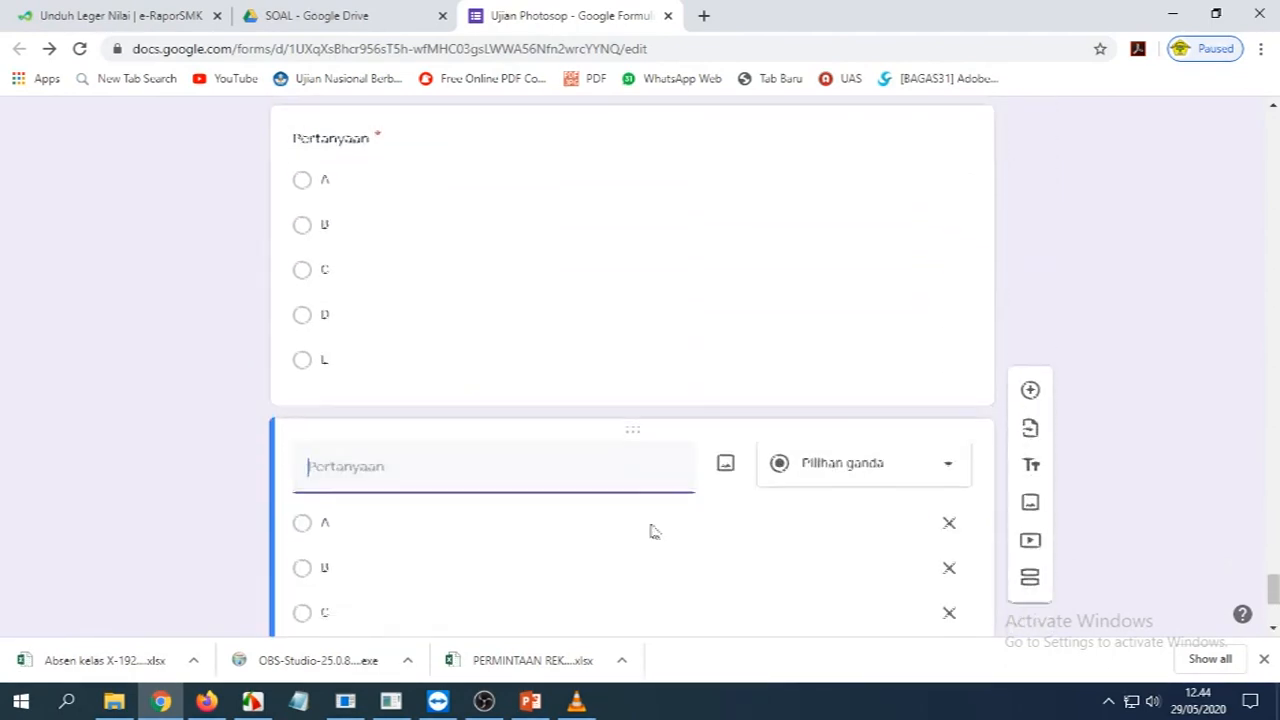
click(719, 549)
click(716, 545)
click(716, 549)
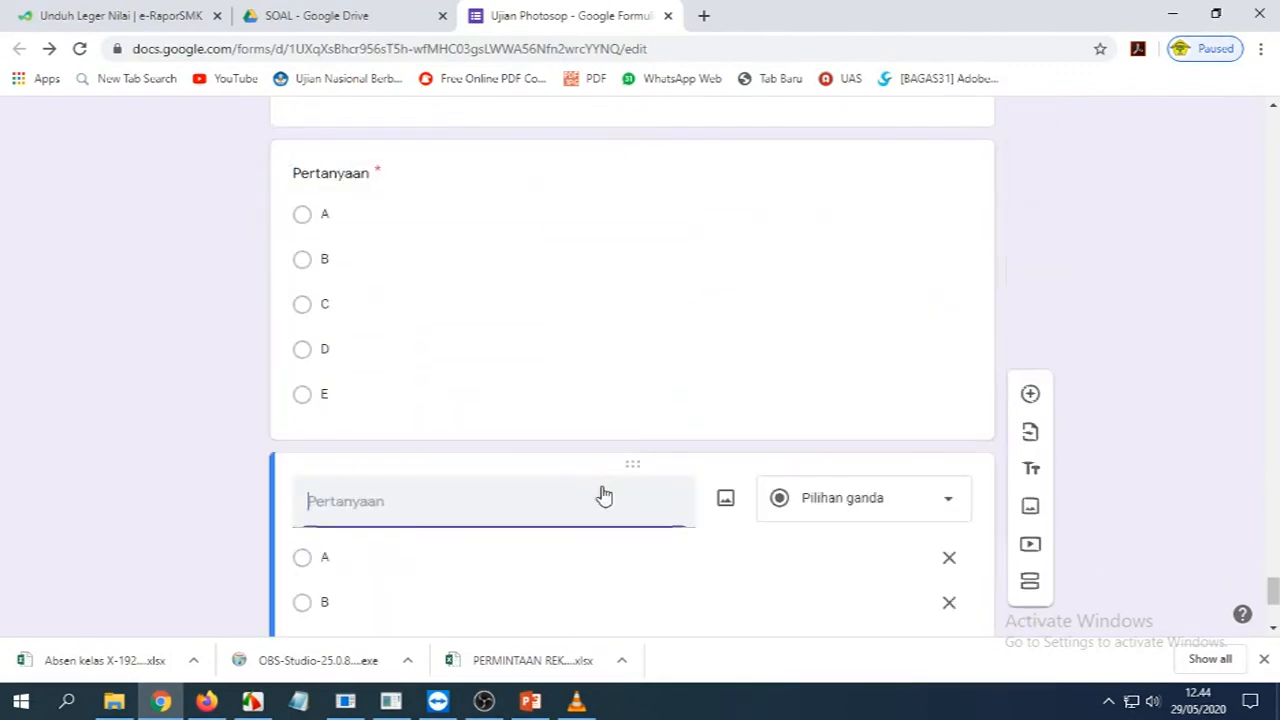
click(717, 550)
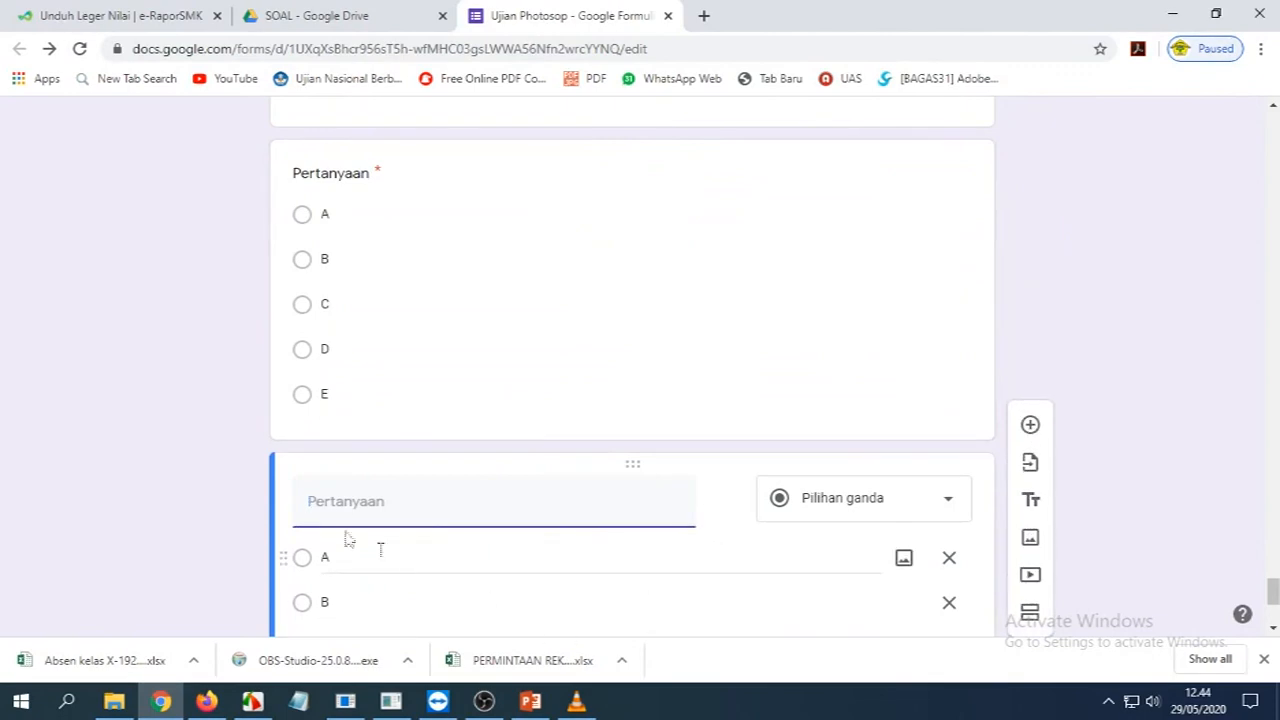
Look through the duplicated questions and check the form's point total
scroll(857, 524, up, 5)
scroll(762, 468, down, 3)
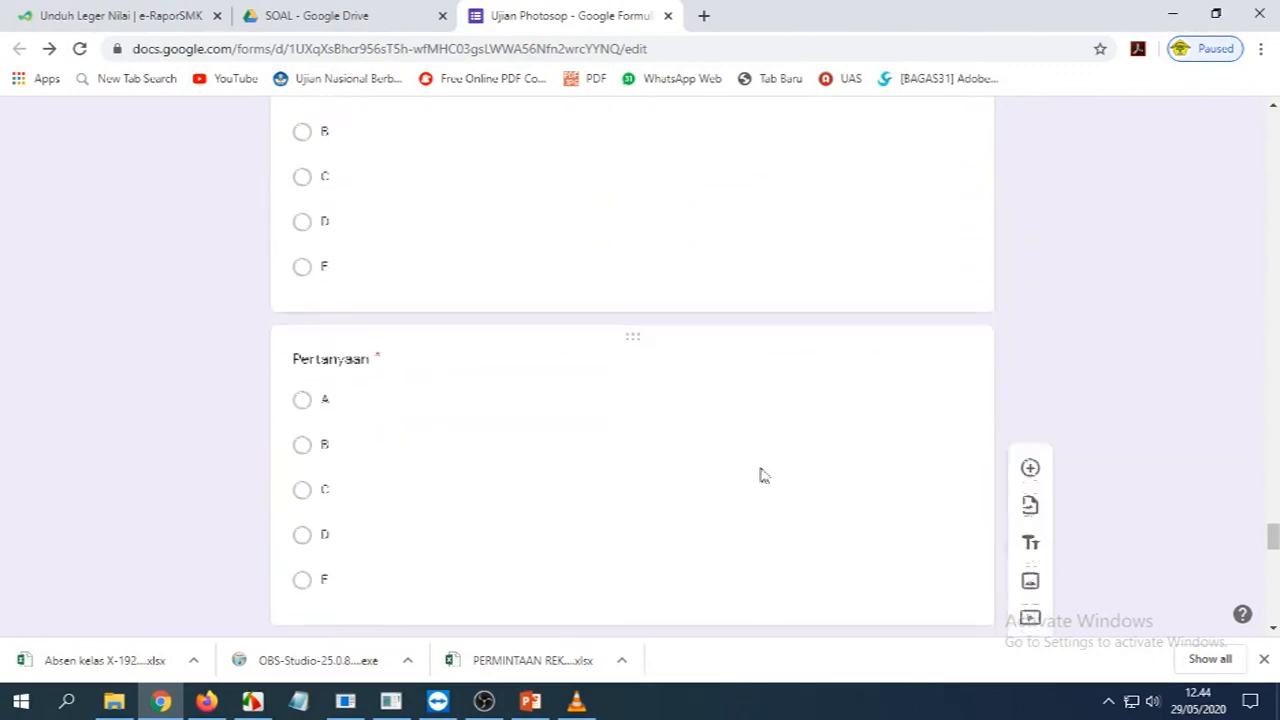
scroll(762, 468, up, 10)
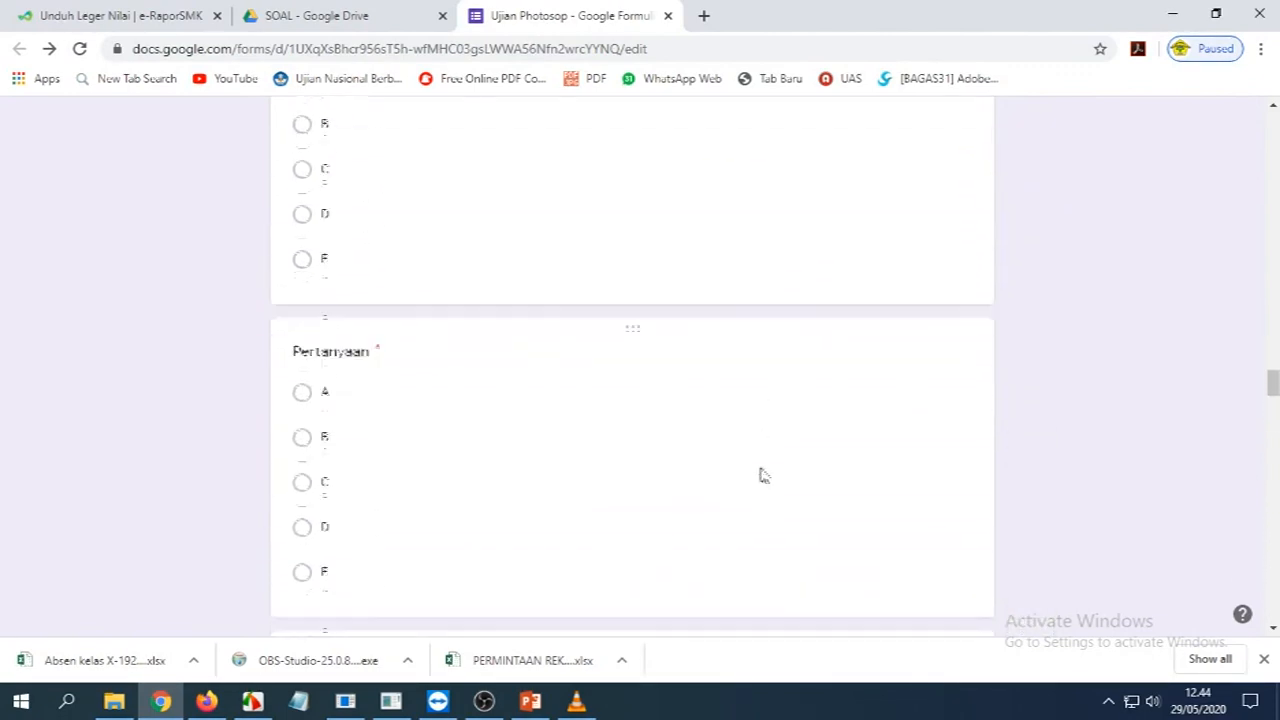
scroll(762, 476, up, 15)
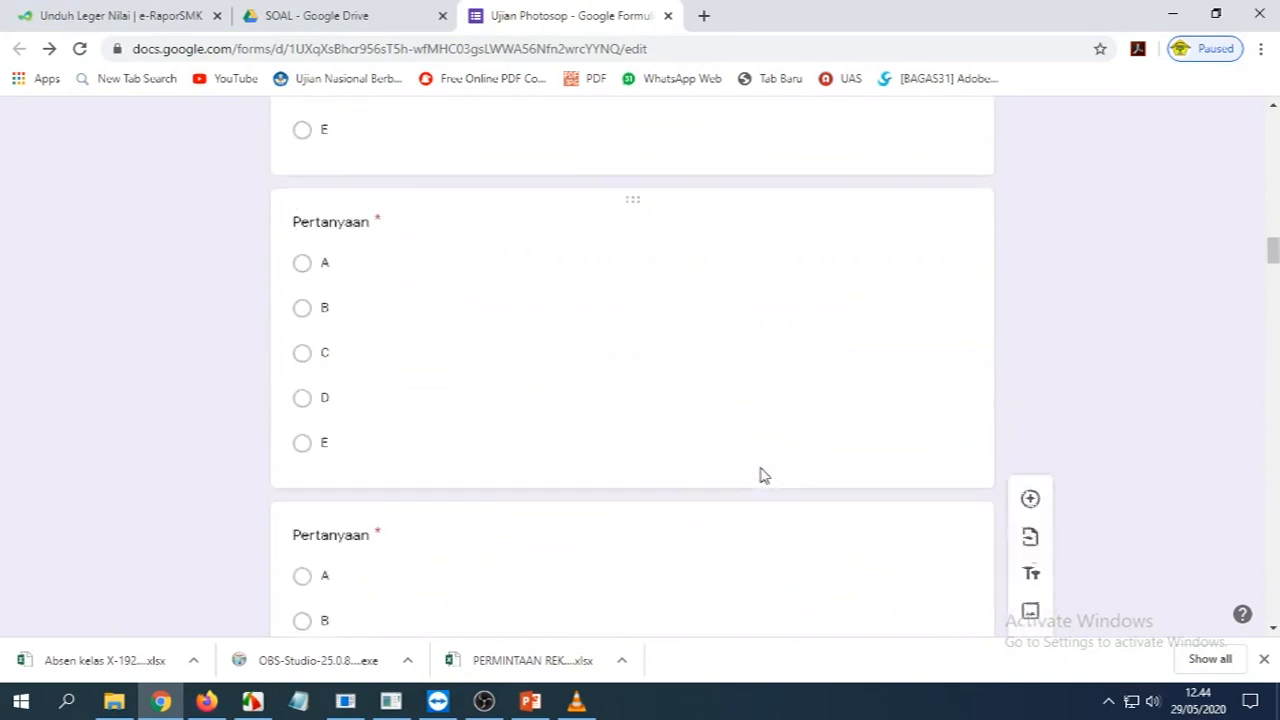
scroll(760, 470, up, 1)
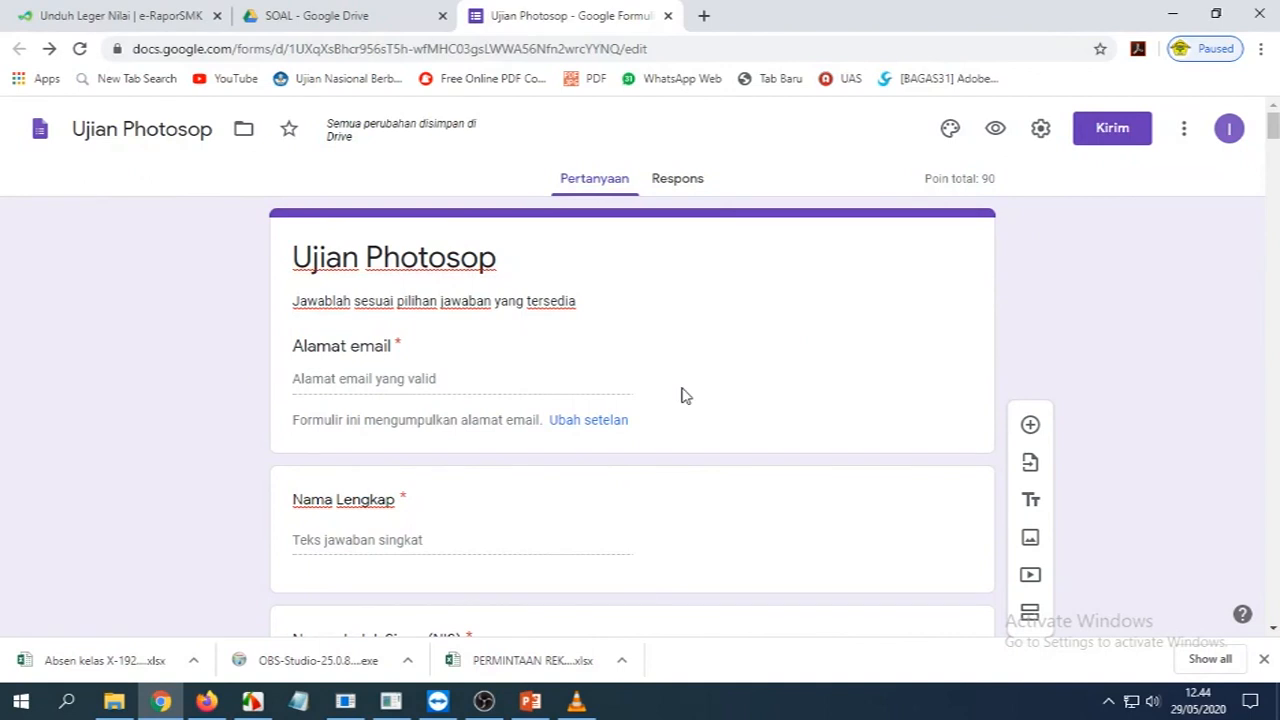
scroll(683, 395, down, 15)
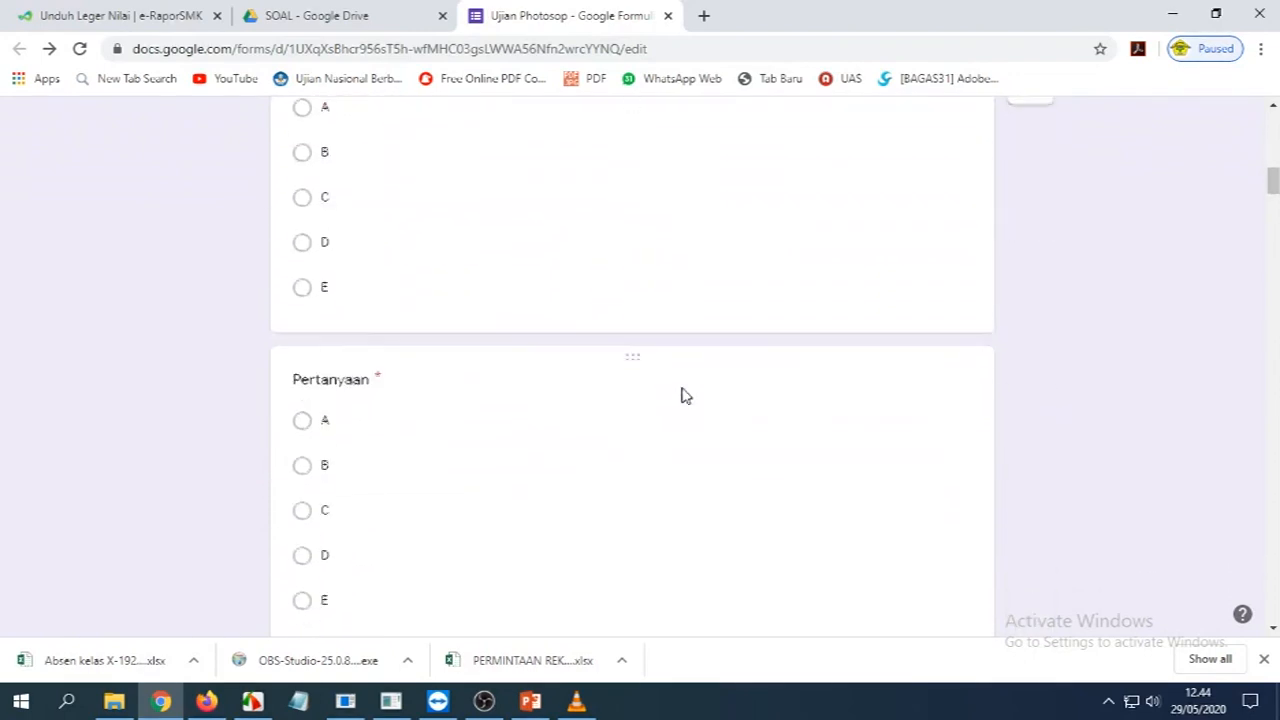
scroll(680, 392, down, 1)
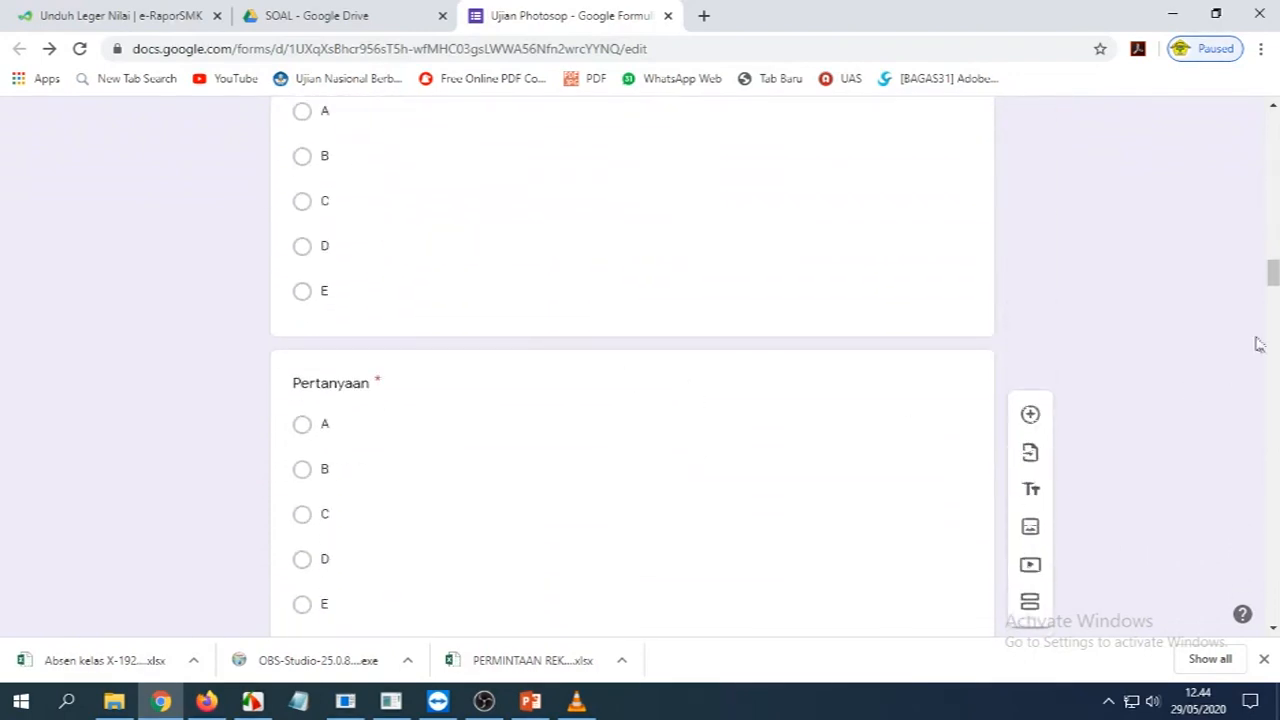
Add three more copies of the last multiple-choice question and check the form's point total again
drag(1276, 285, 1243, 650)
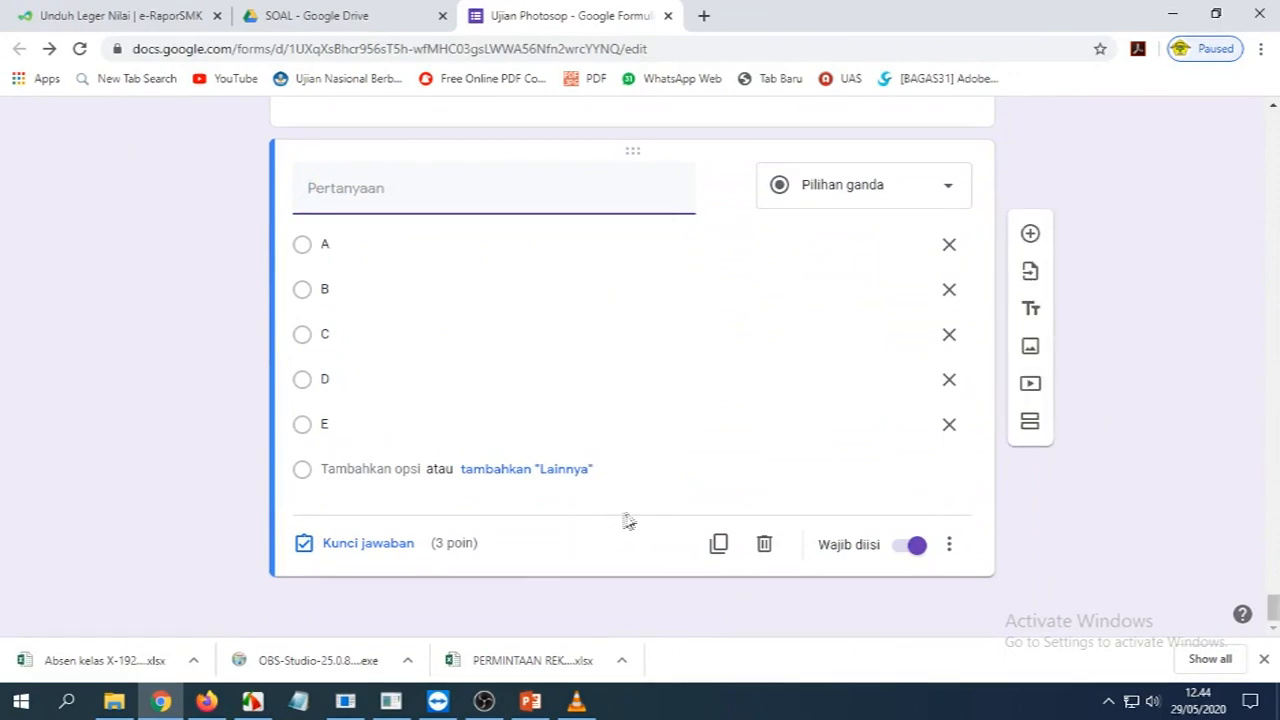
click(718, 543)
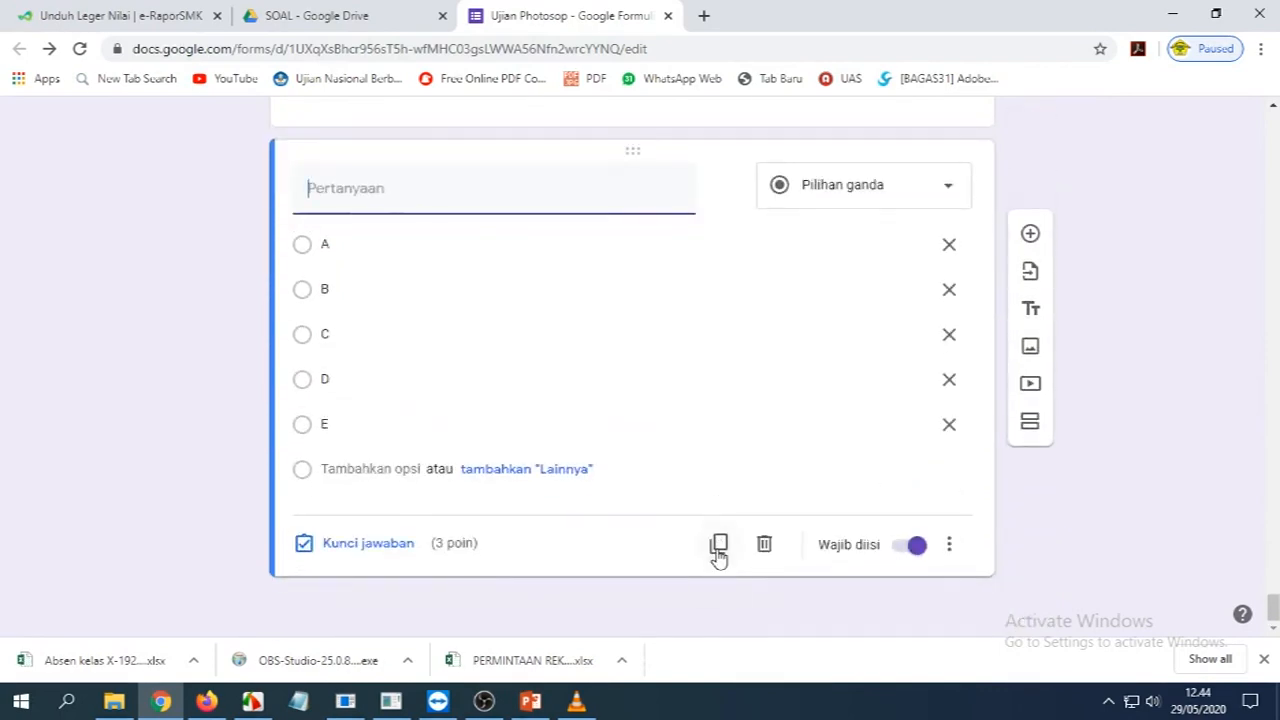
click(718, 543)
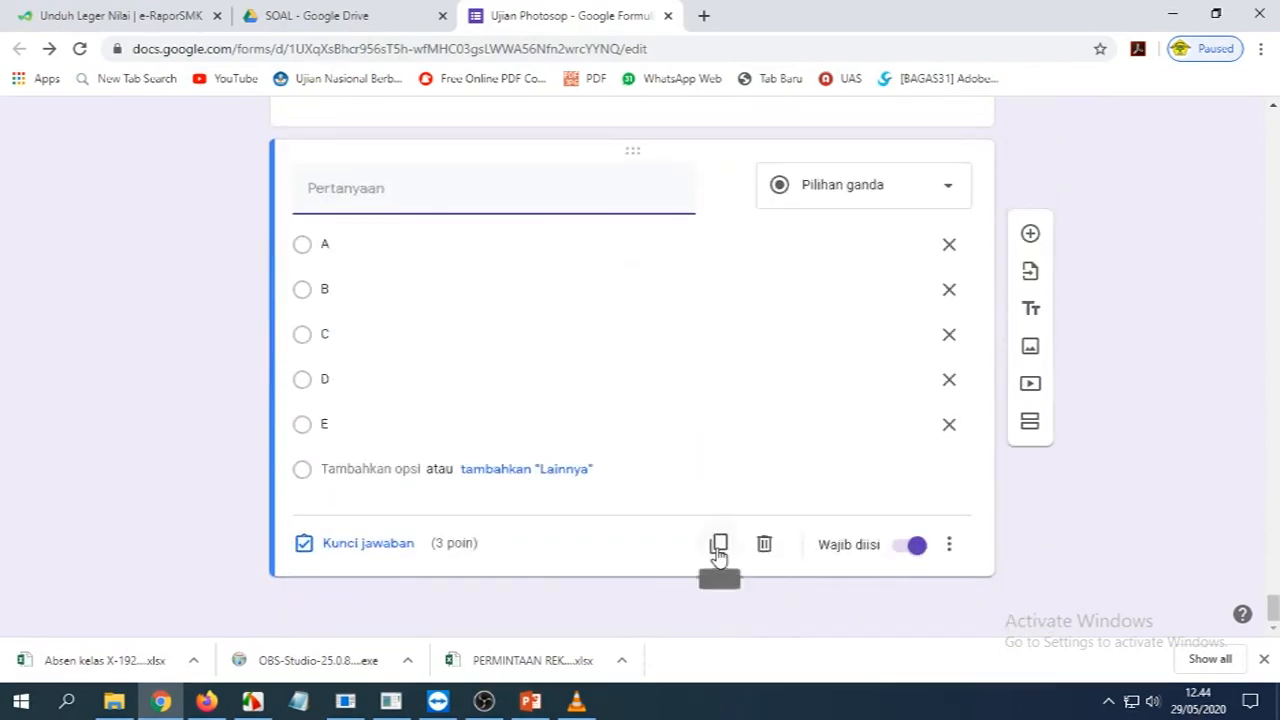
click(718, 543)
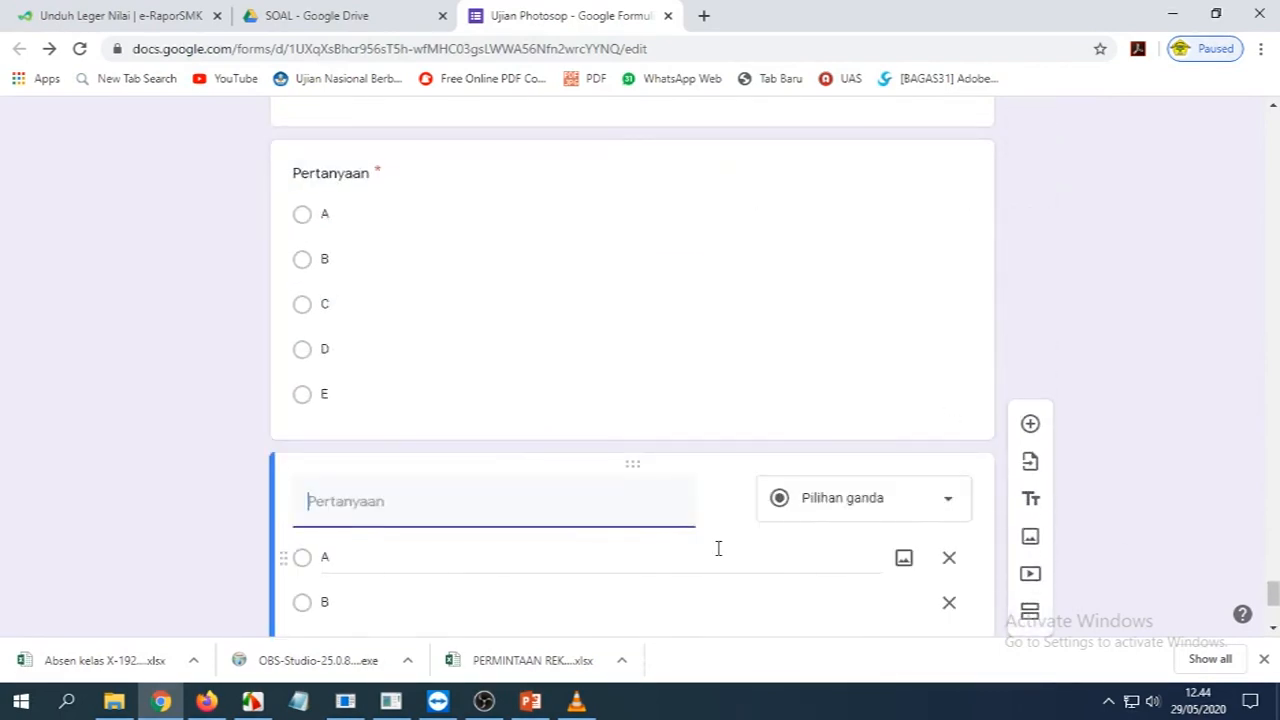
drag(1274, 596, 1274, 120)
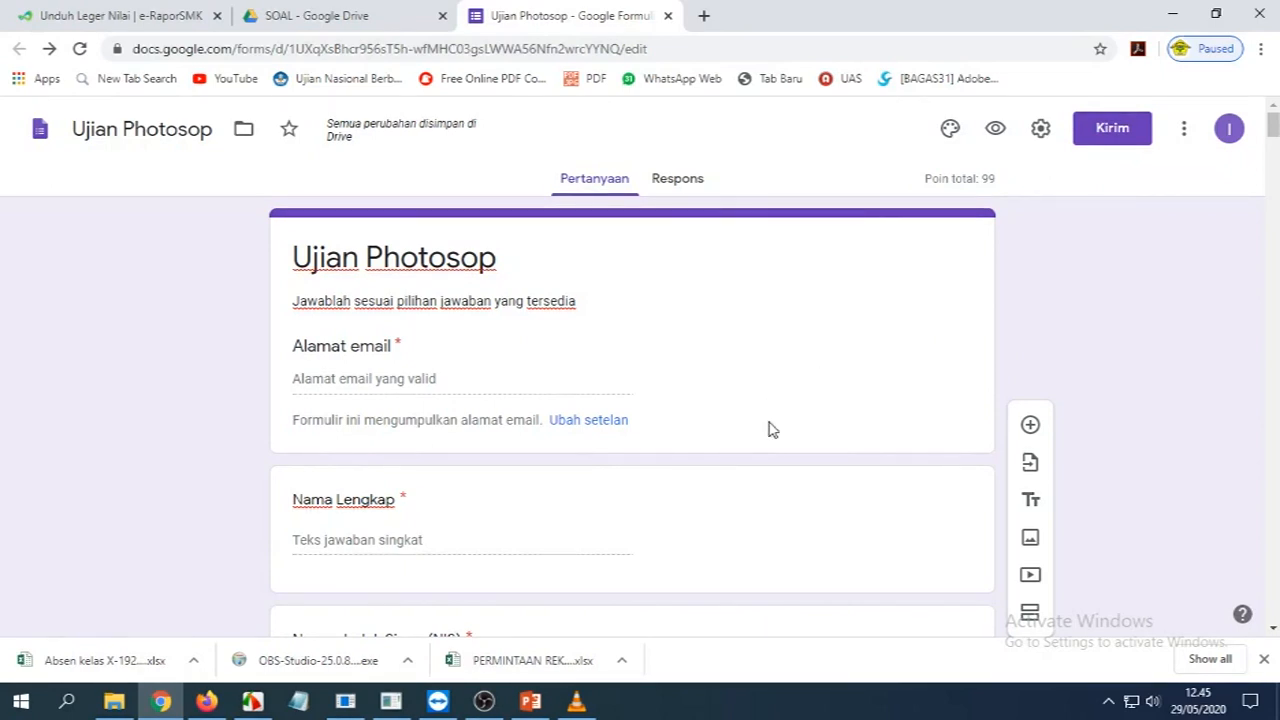
Title the first multiple-choice question under the SOAL heading "No 1"
scroll(770, 428, down, 3)
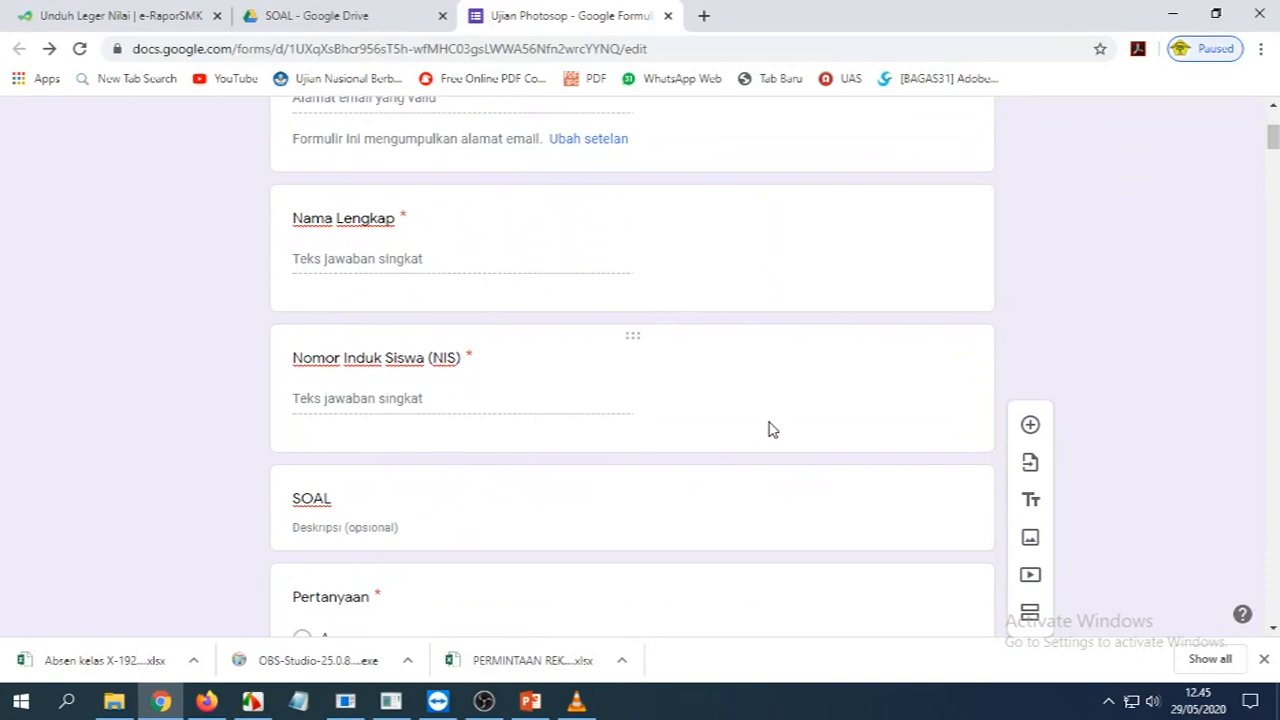
scroll(770, 428, down, 3)
scroll(770, 428, up, 1)
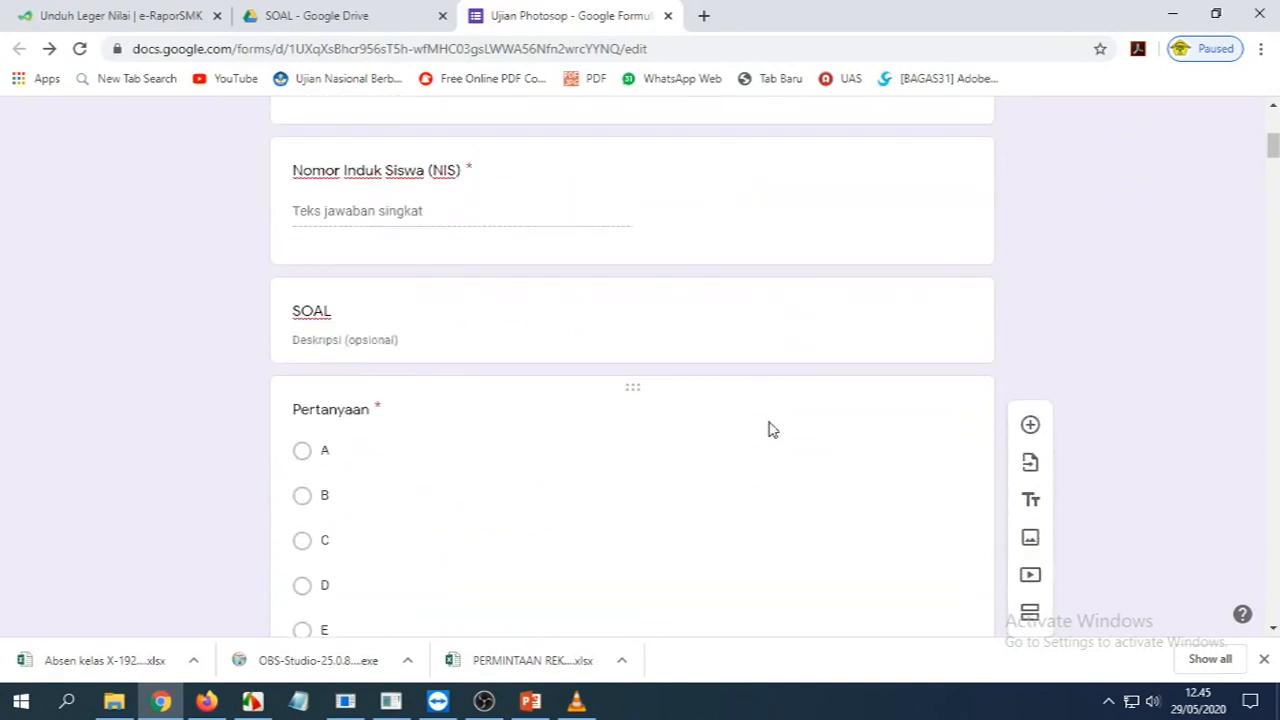
click(633, 386)
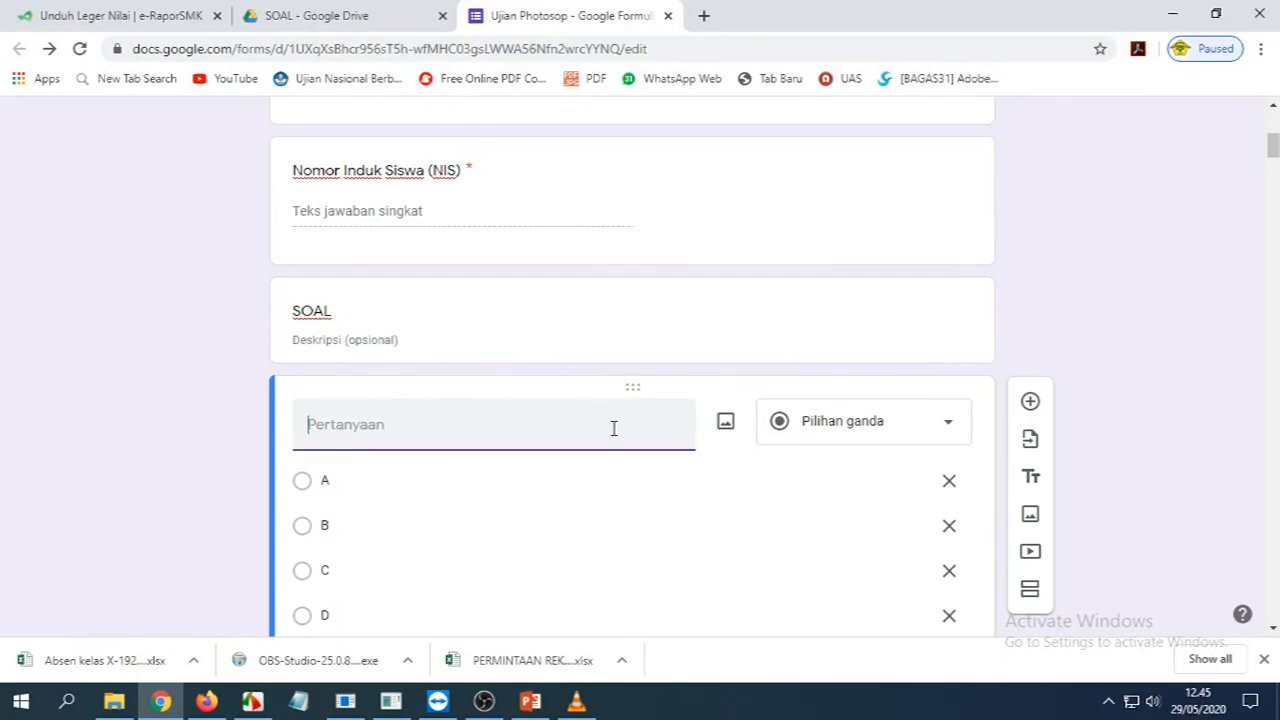
text(No 1)
drag(428, 428, 282, 421)
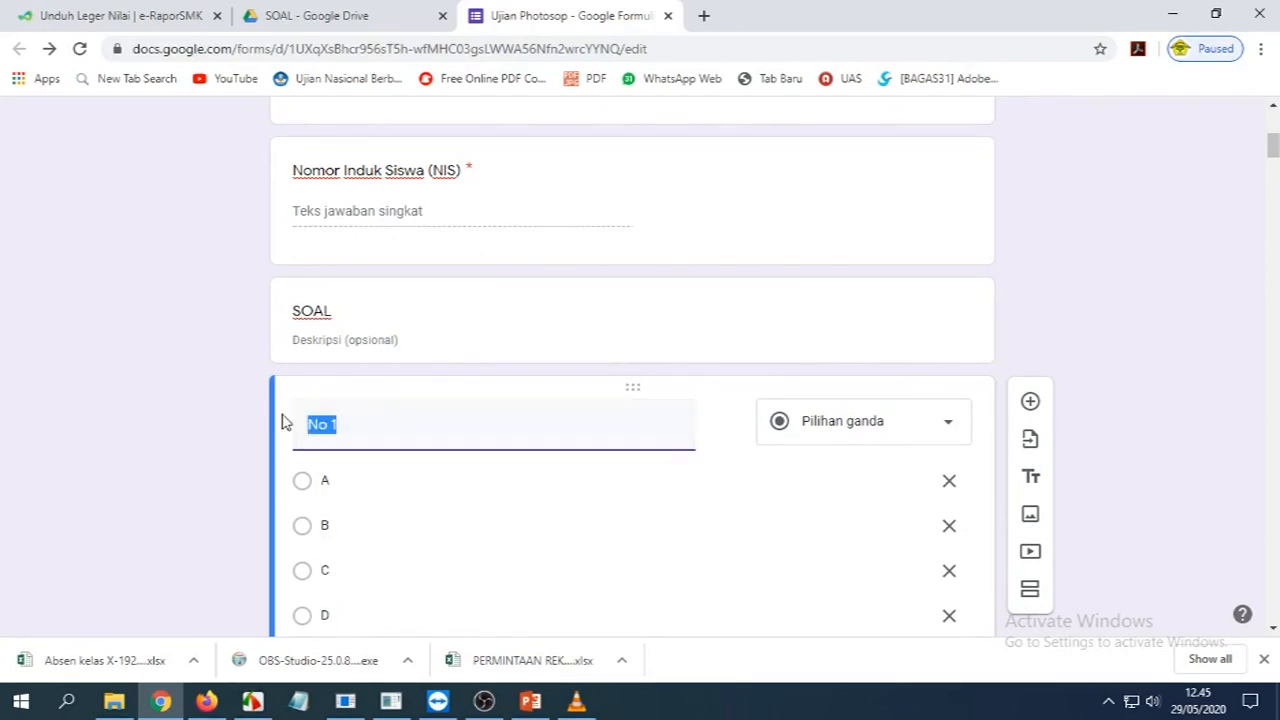
key(BackSpace)
text(No)
Insert the image photo01 from File Explorer's "soal photosop" folder into question No 1
click(726, 424)
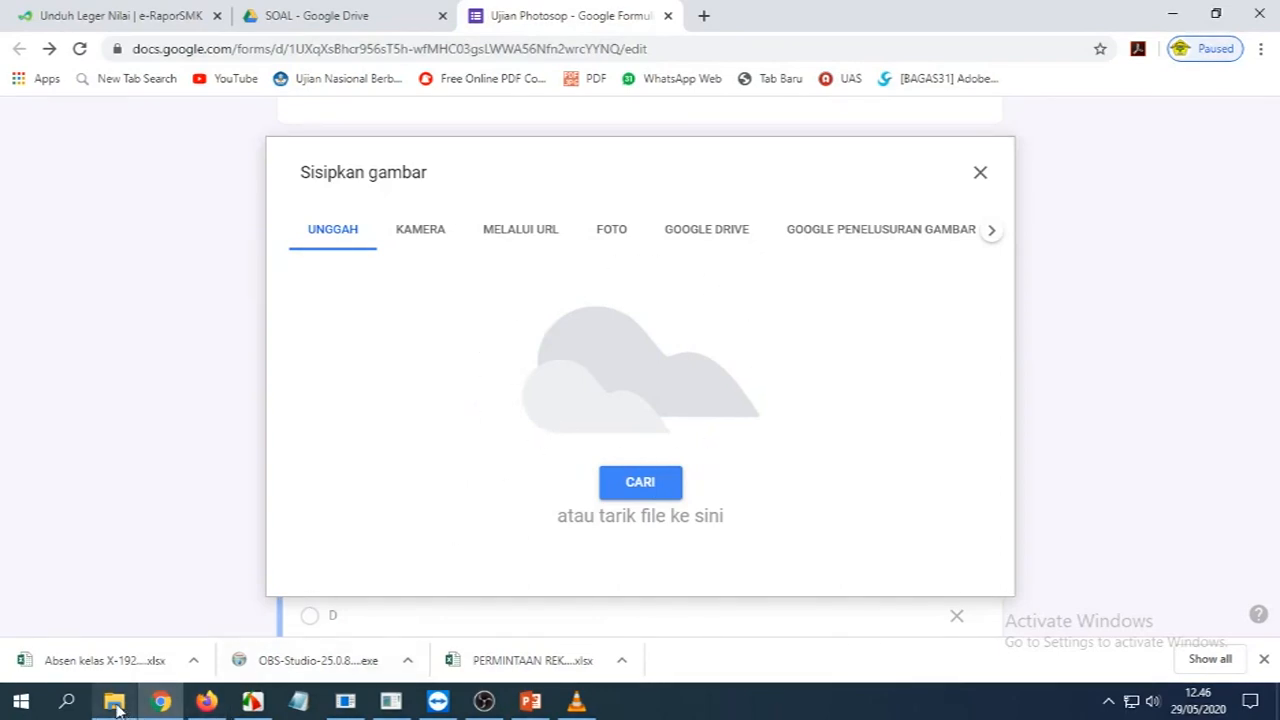
mouse_move(117, 705)
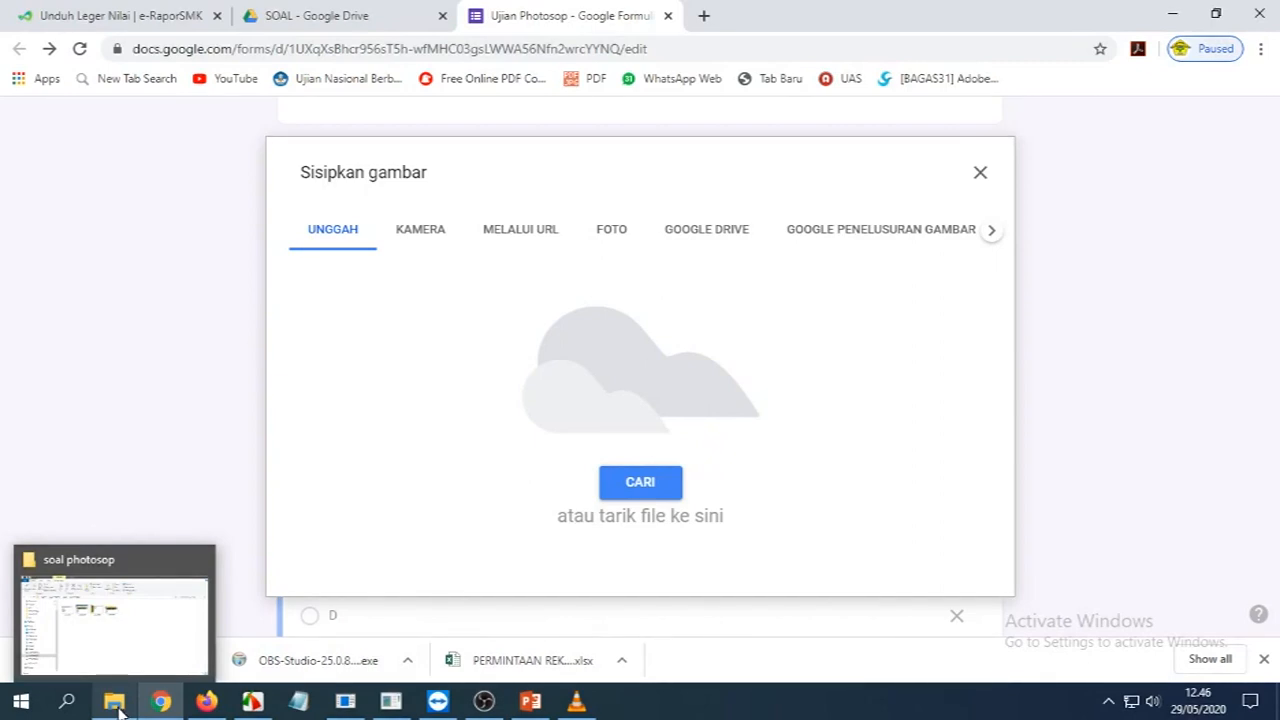
click(115, 703)
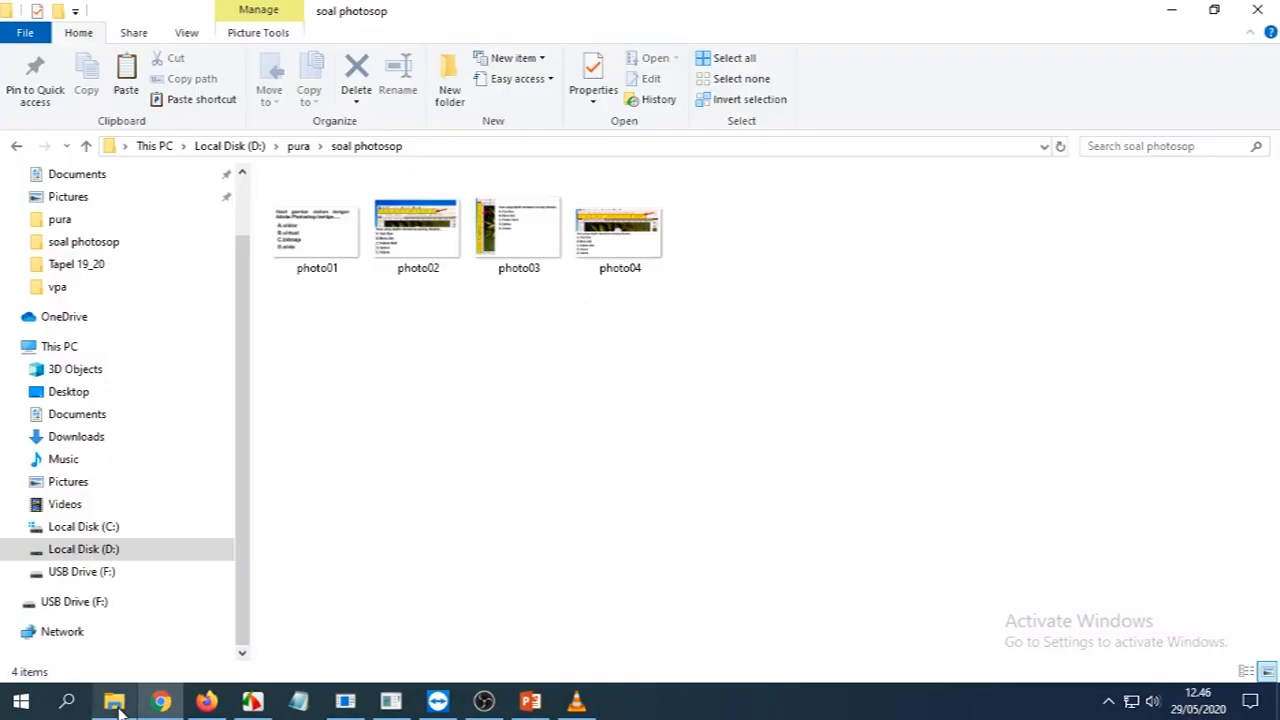
click(328, 241)
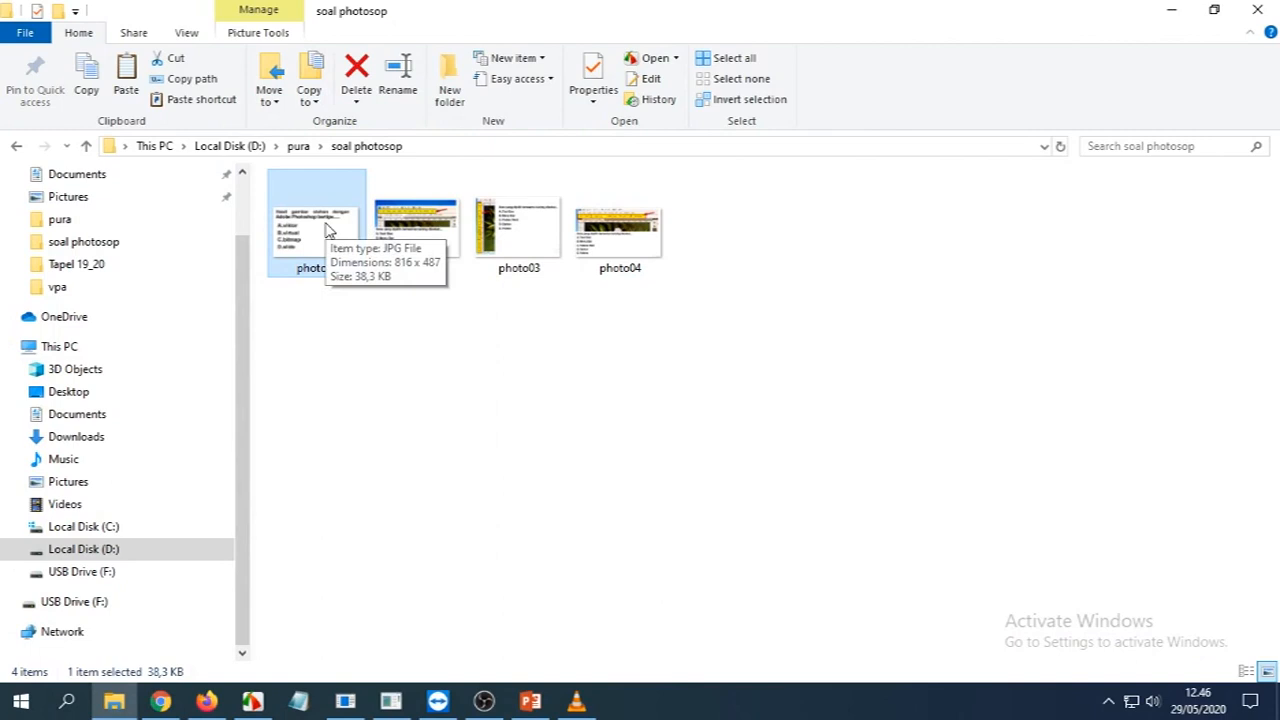
drag(325, 230, 547, 445)
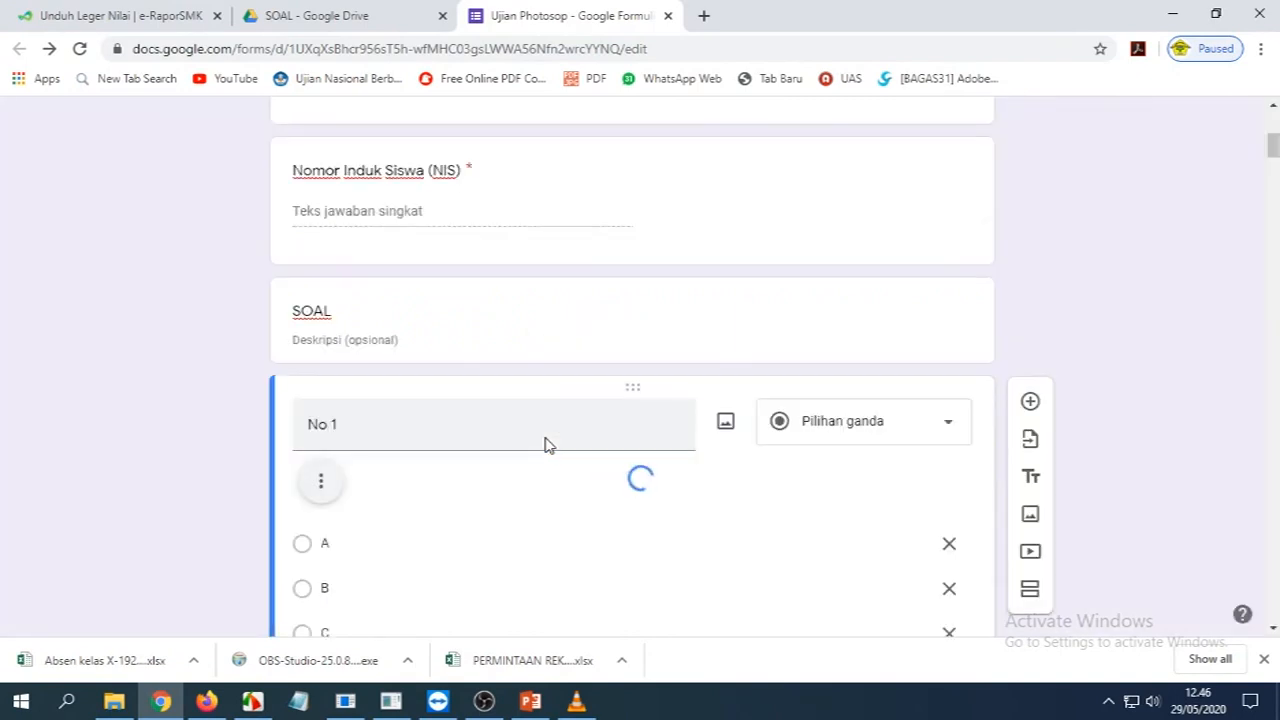
scroll(546, 432, down, 4)
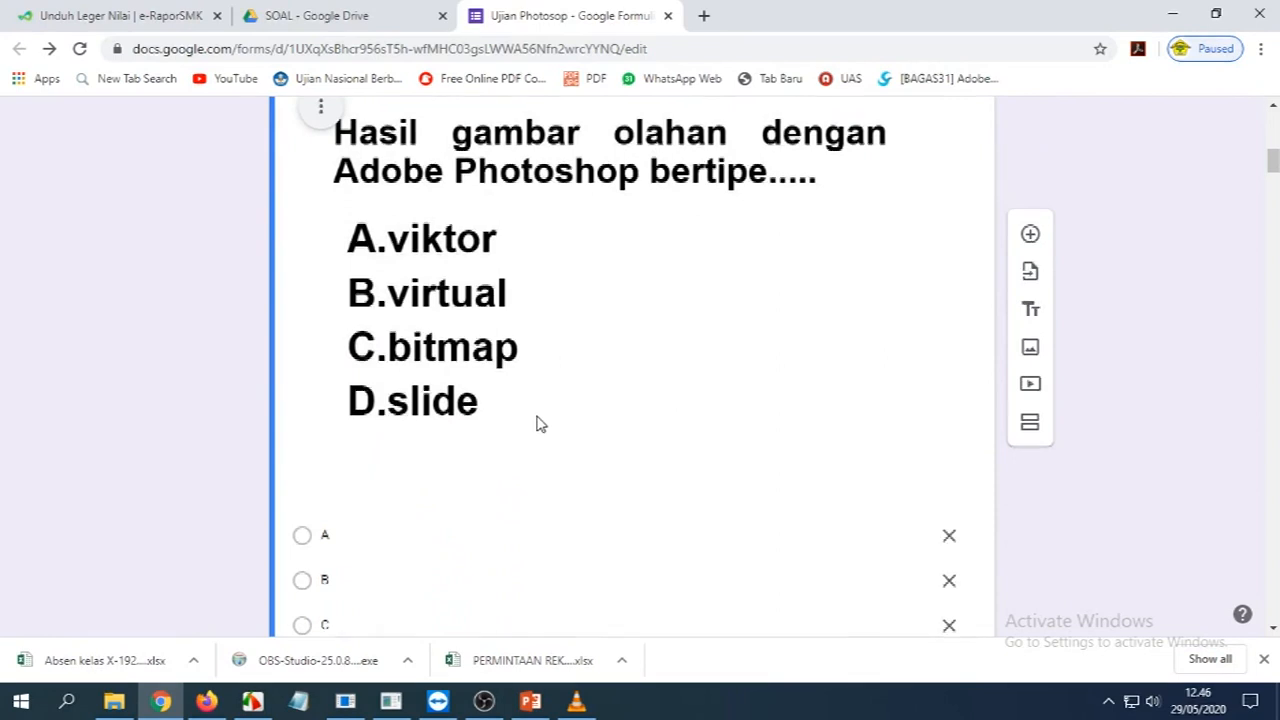
Review the inserted image of question No 1 together with its answer options A to E
scroll(540, 425, up, 2)
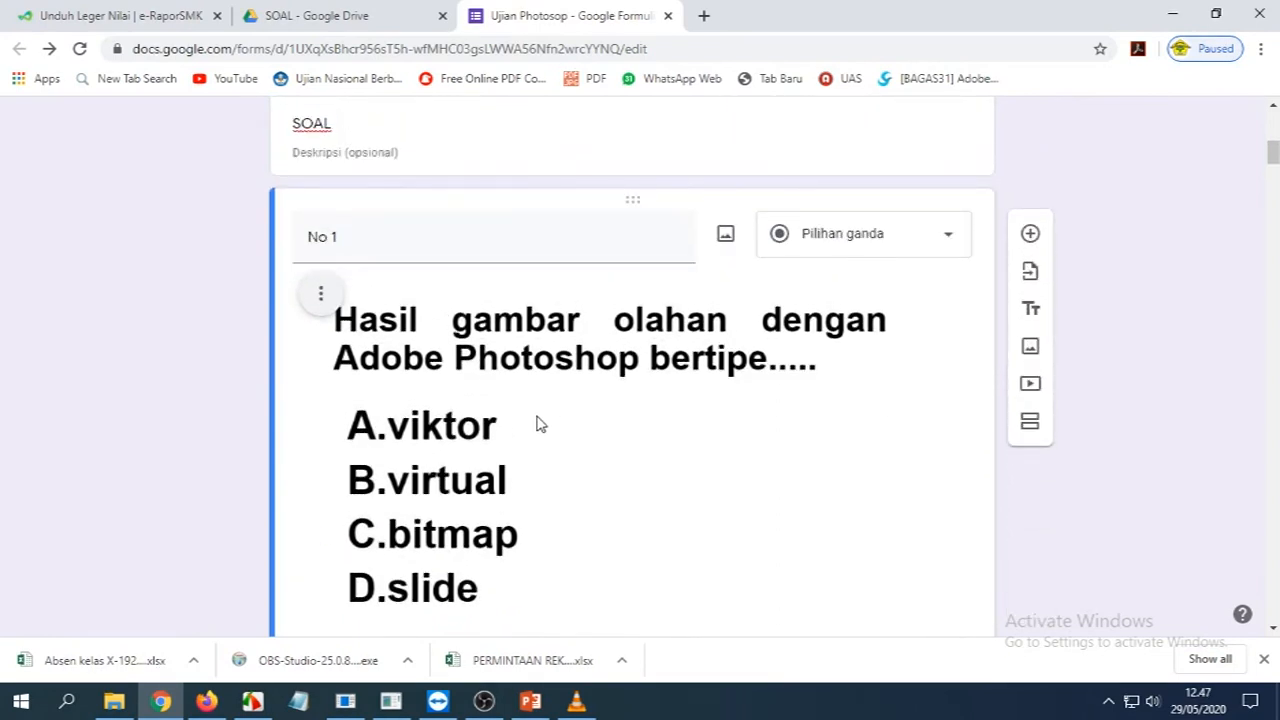
scroll(536, 425, down, 3)
scroll(536, 425, up, 2)
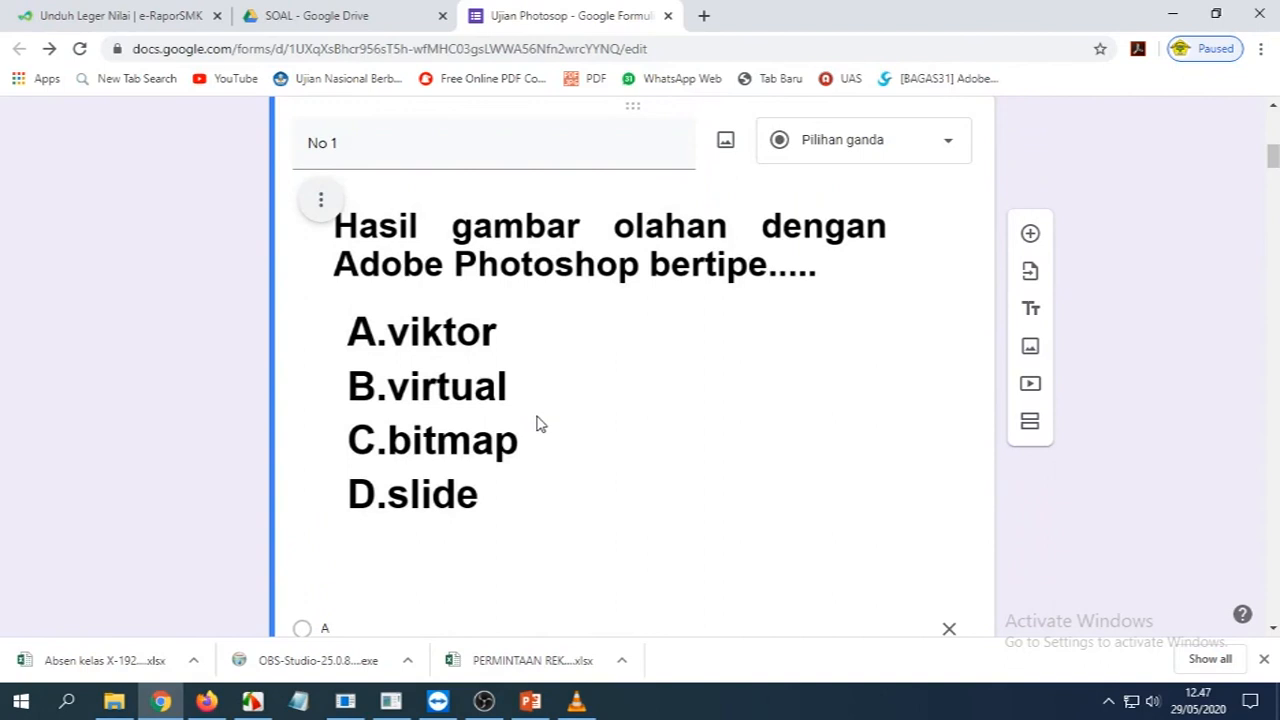
scroll(536, 425, down, 2)
scroll(536, 425, up, 2)
scroll(405, 285, down, 2)
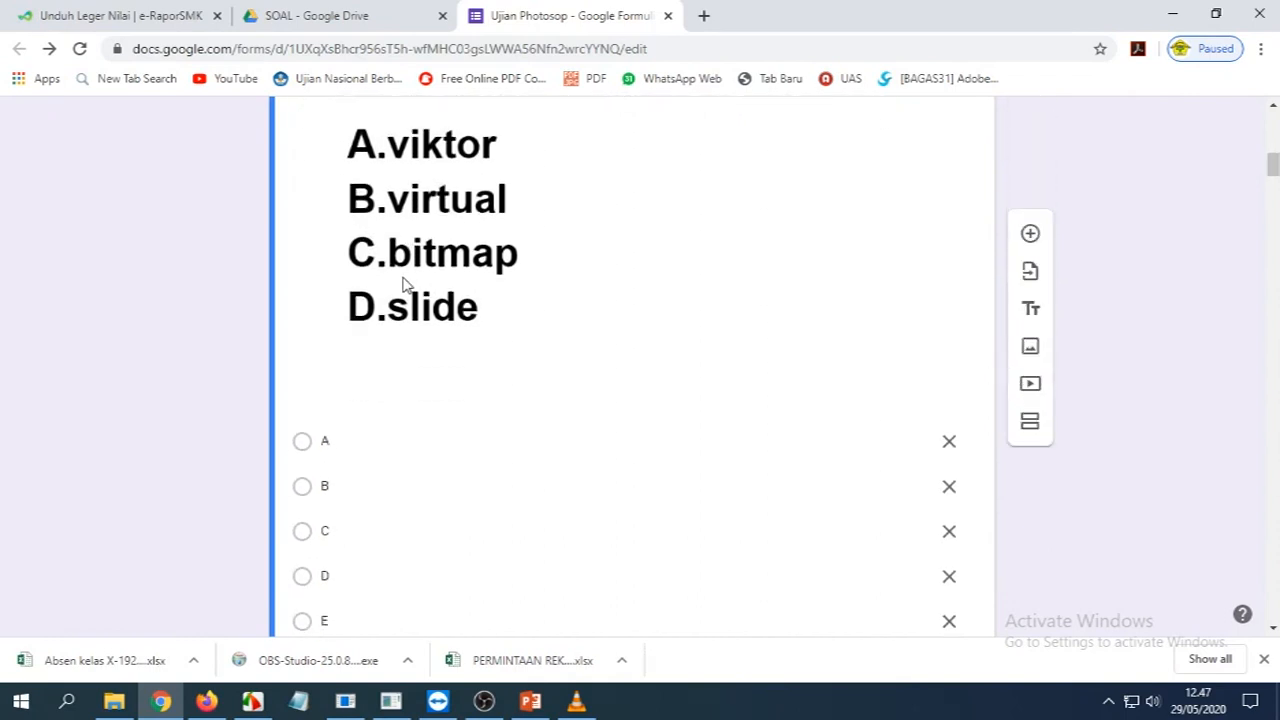
scroll(405, 285, up, 1)
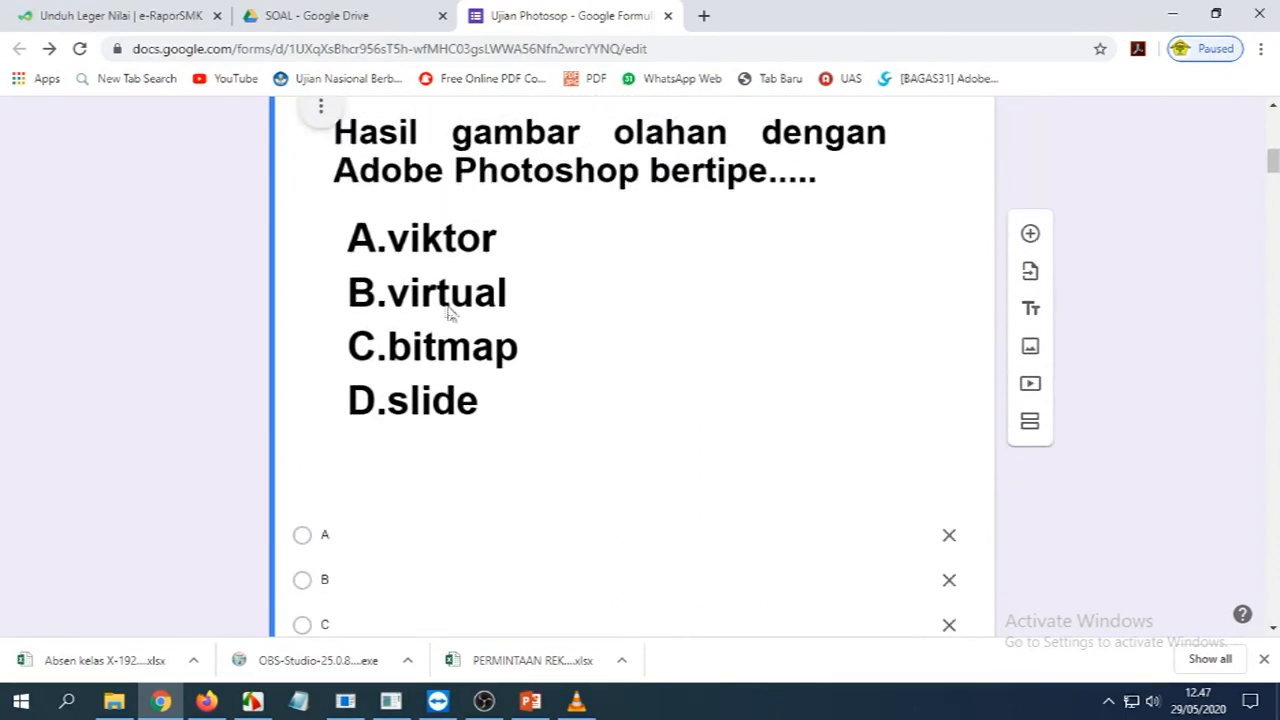
scroll(503, 330, down, 2)
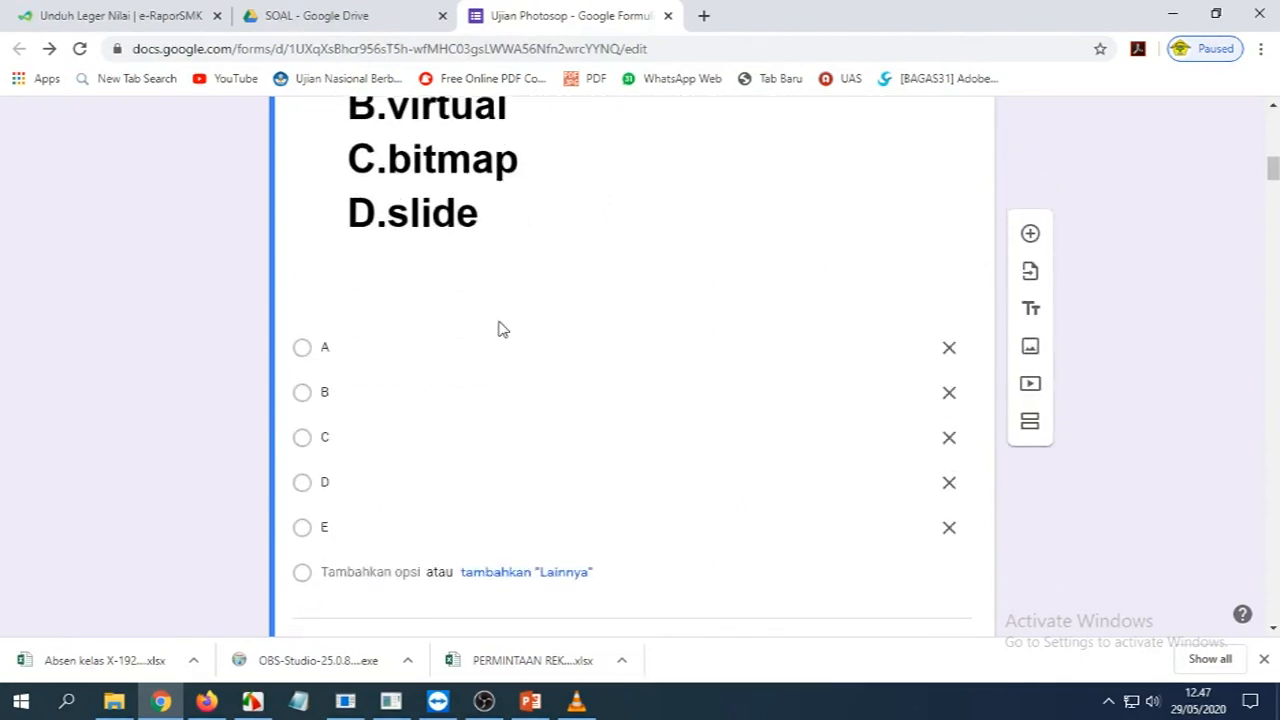
scroll(503, 330, down, 1)
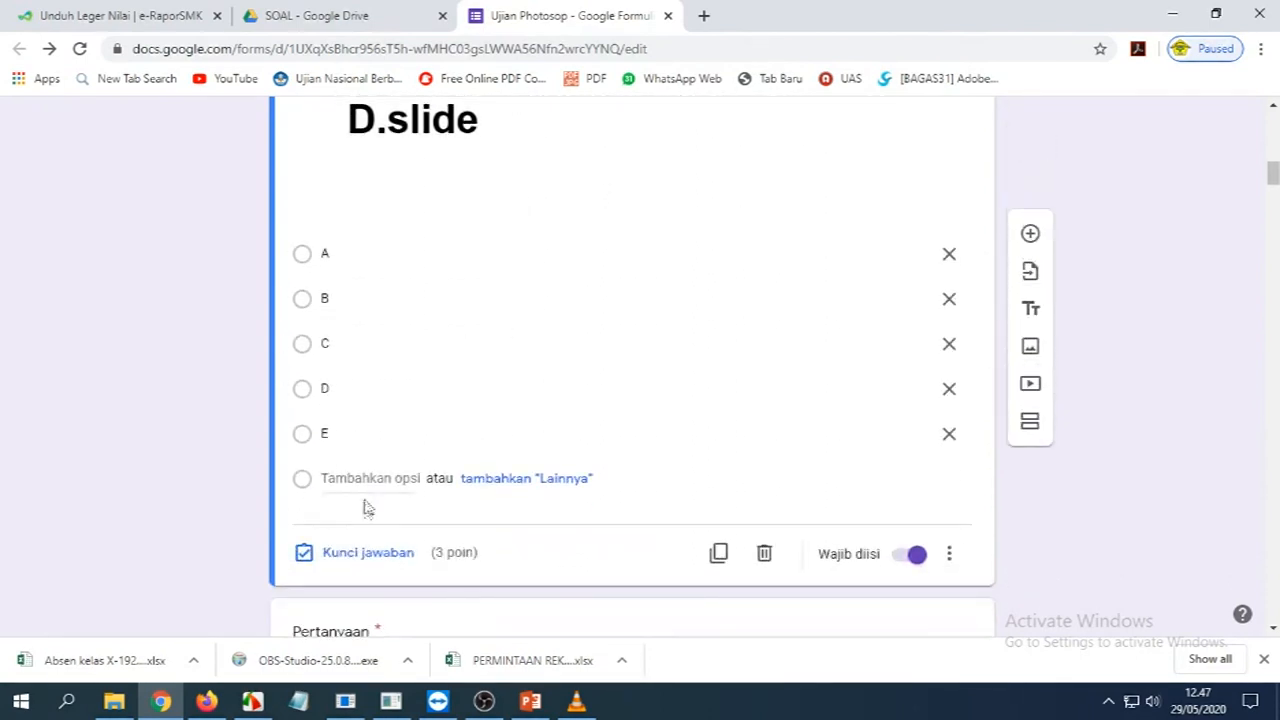
Mark option C as the correct answer in the answer key of question No 1
click(368, 556)
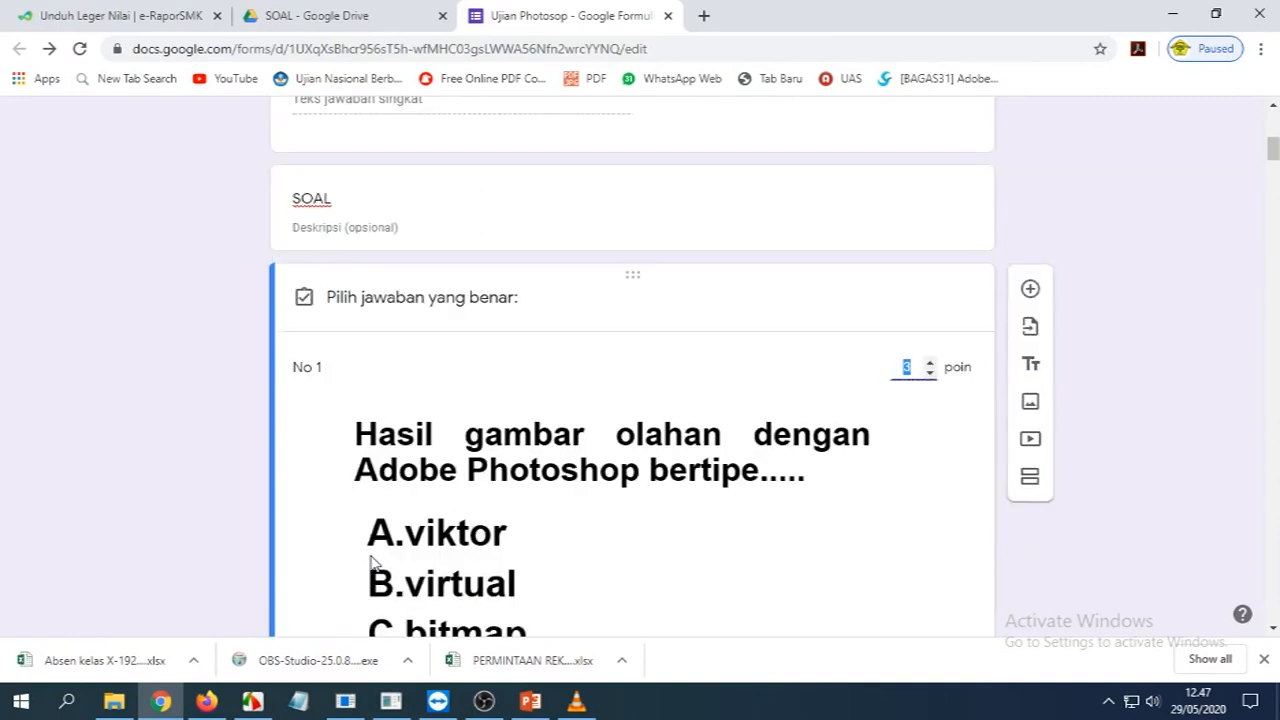
scroll(458, 365, down, 2)
scroll(458, 365, down, 3)
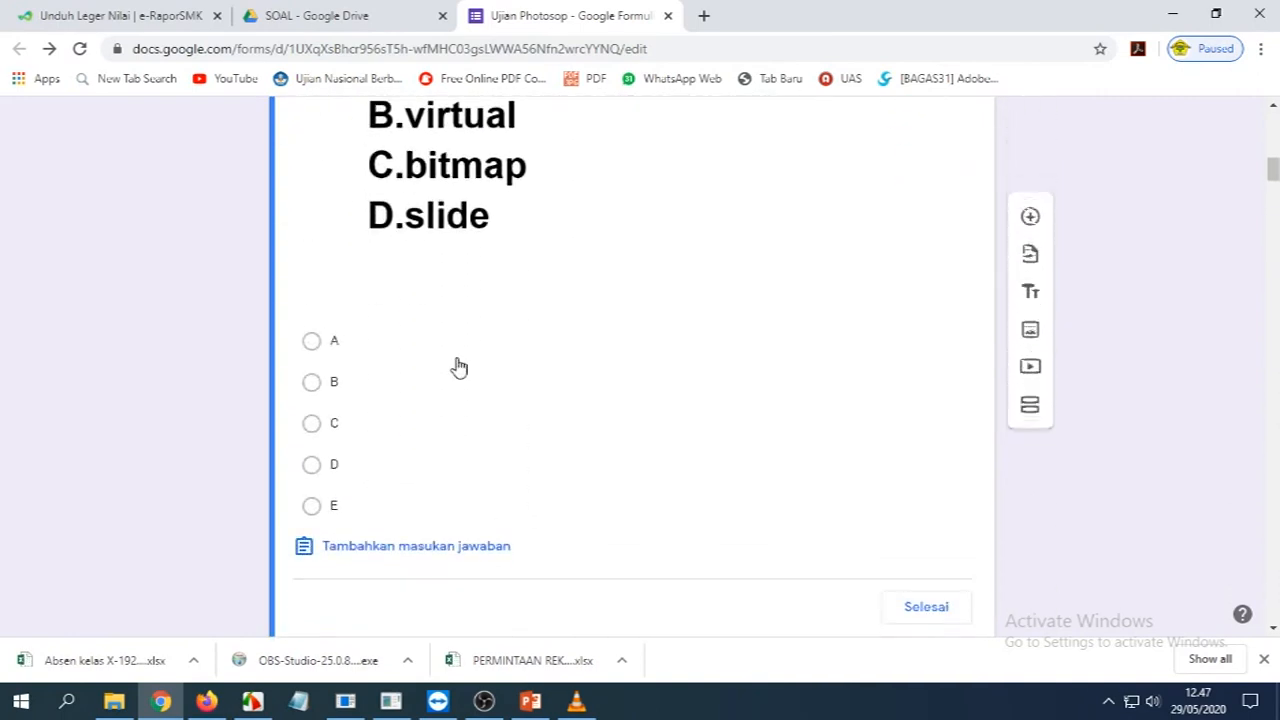
click(312, 426)
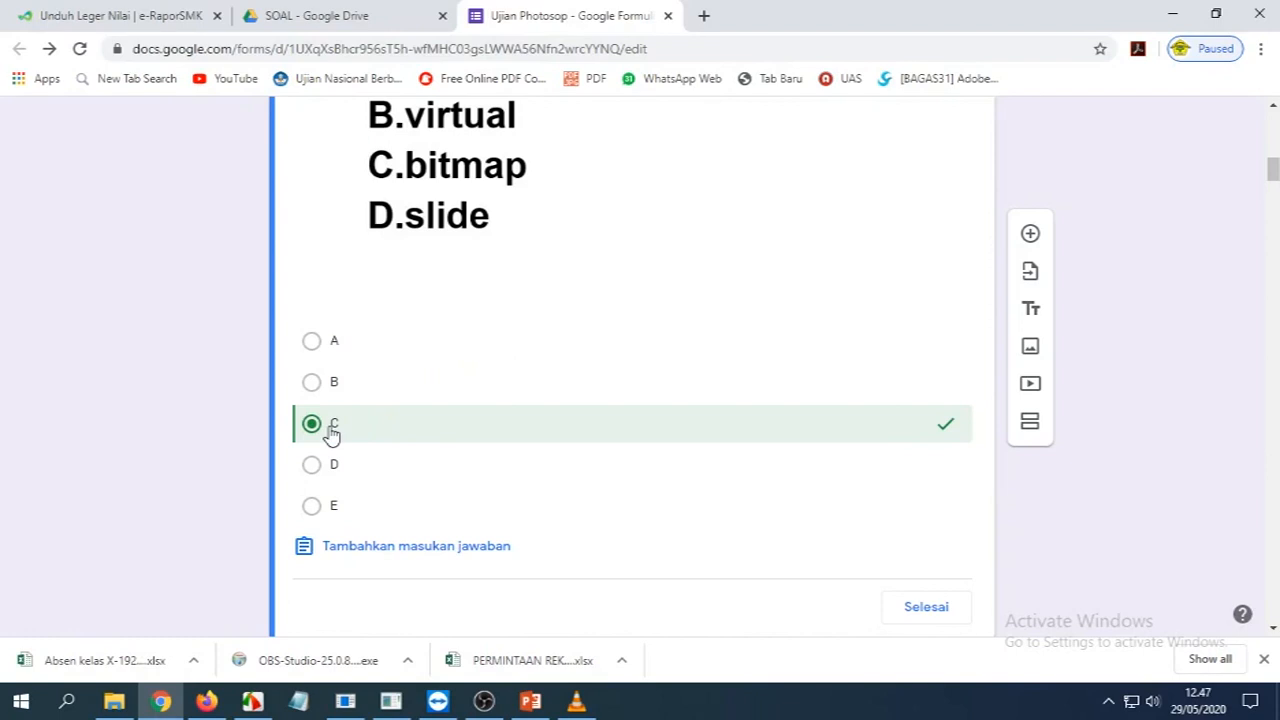
click(919, 615)
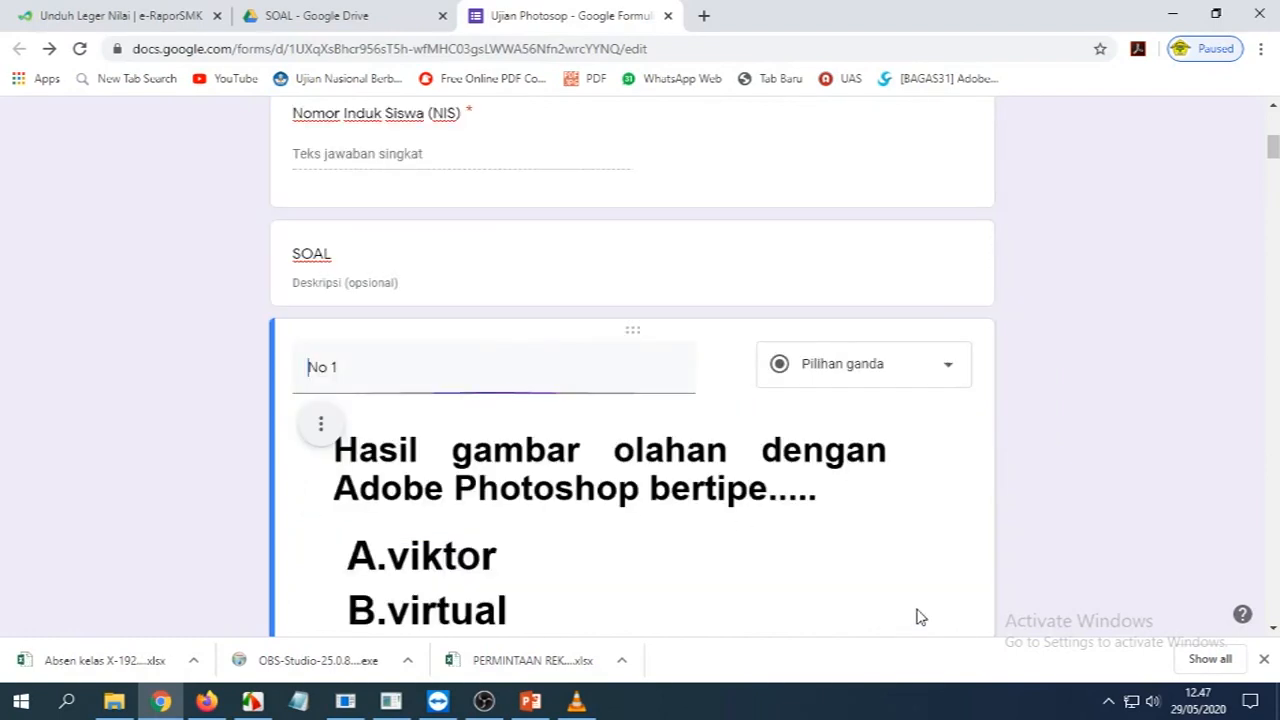
Title the untitled multiple-choice question directly below question No 1 "No 2"
scroll(652, 425, down, 5)
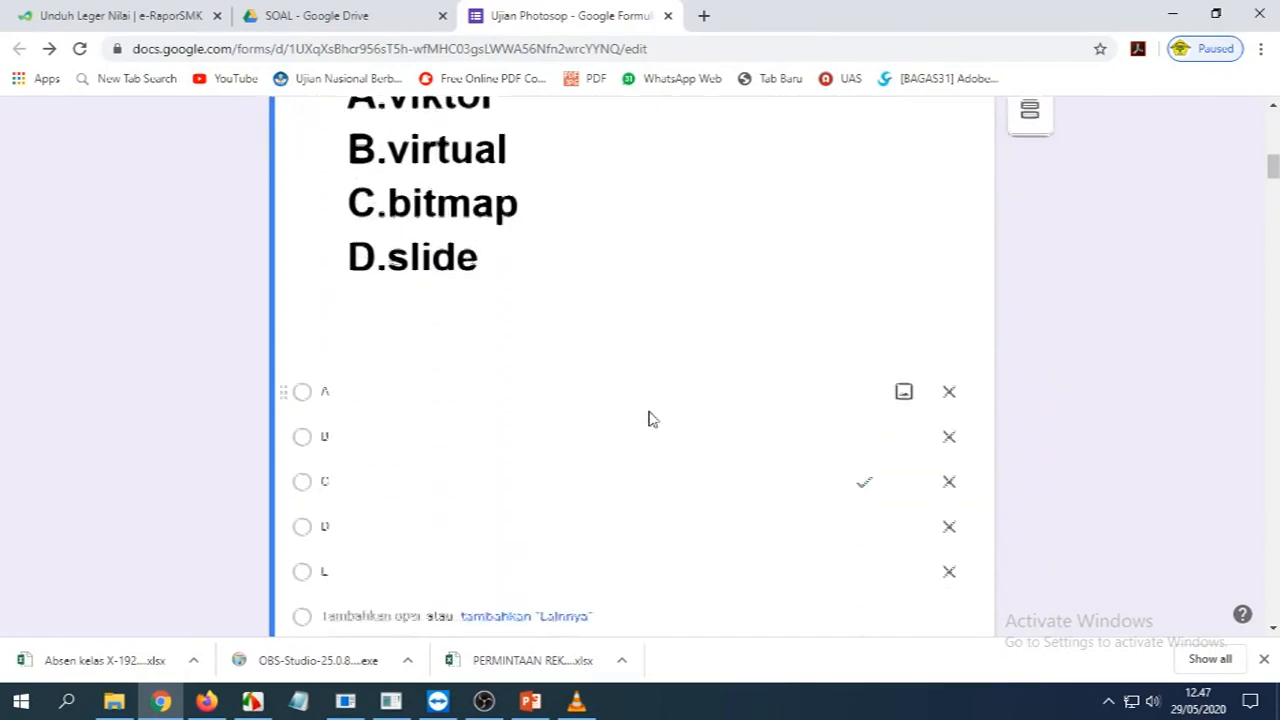
scroll(646, 417, down, 5)
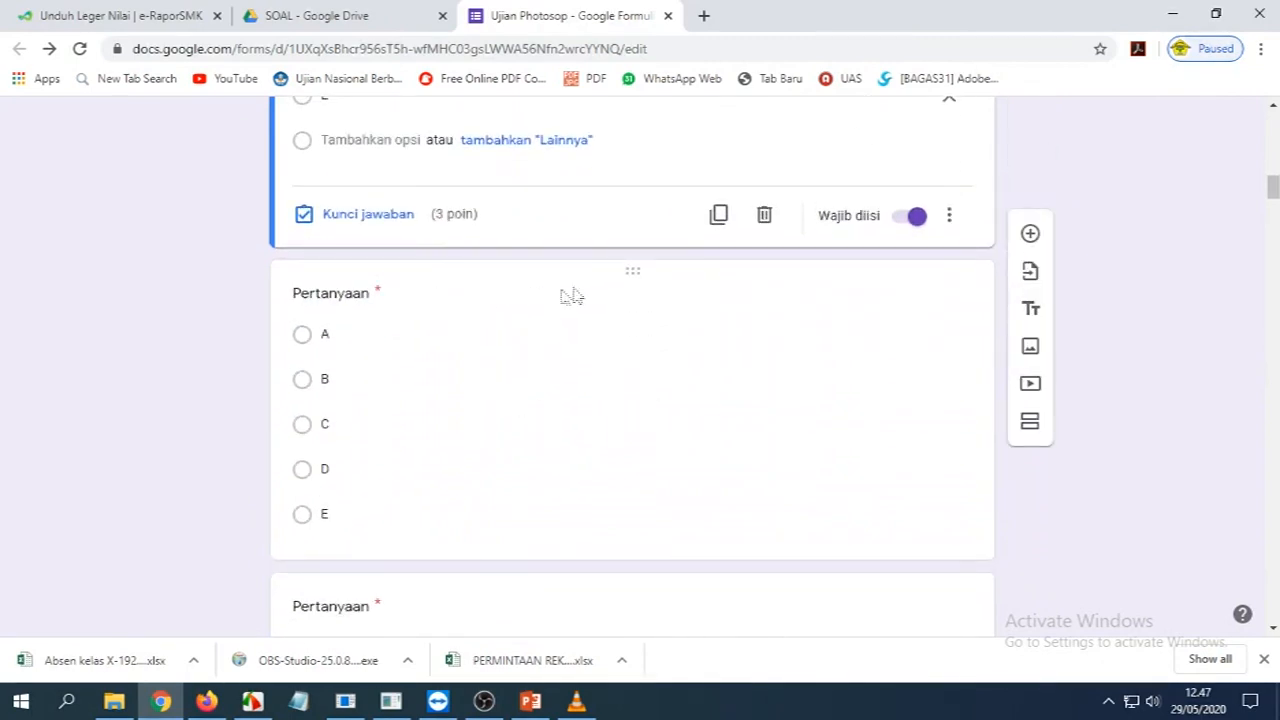
click(403, 305)
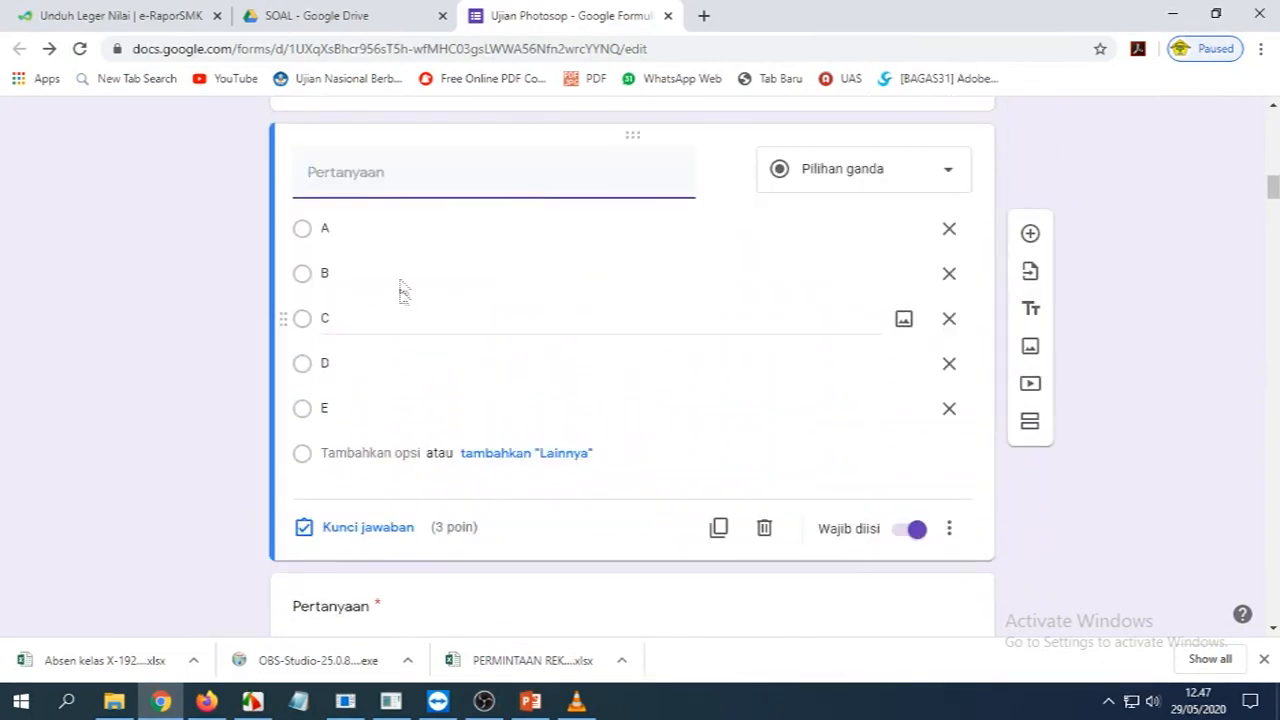
text(No 2)
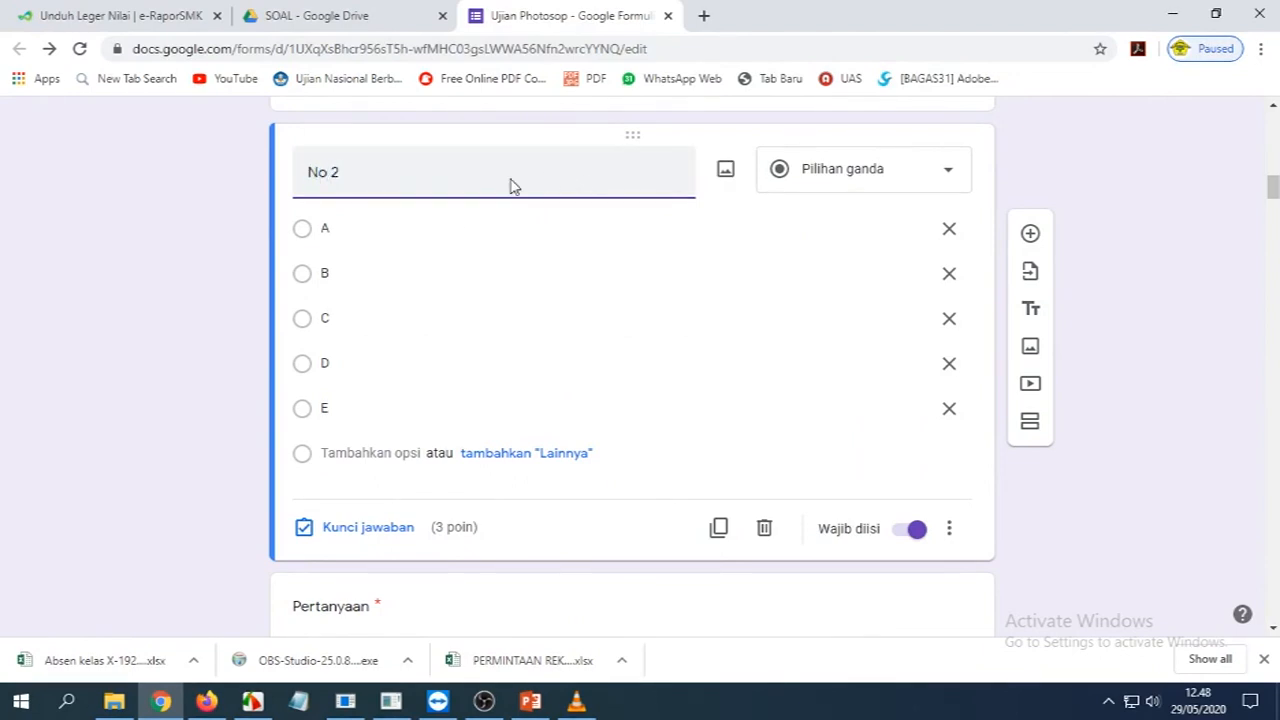
Insert the image photo02 from File Explorer's "soal photosop" folder into question No 2
click(726, 174)
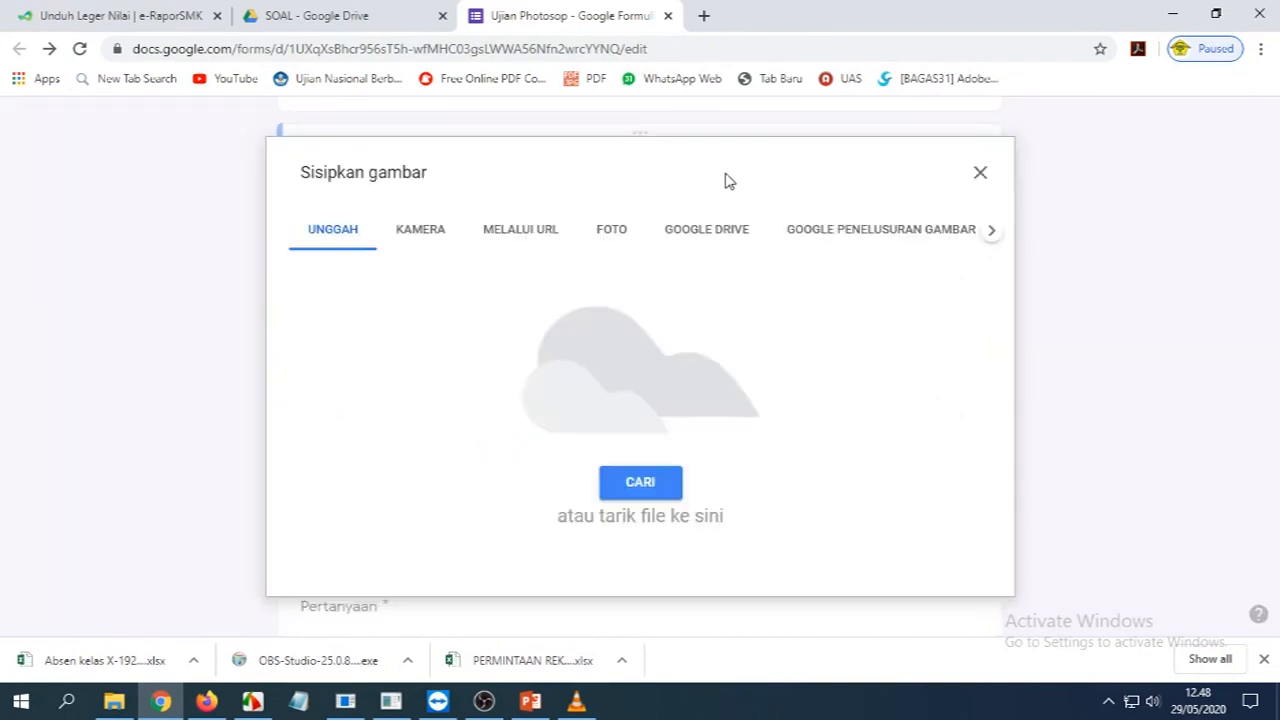
click(114, 701)
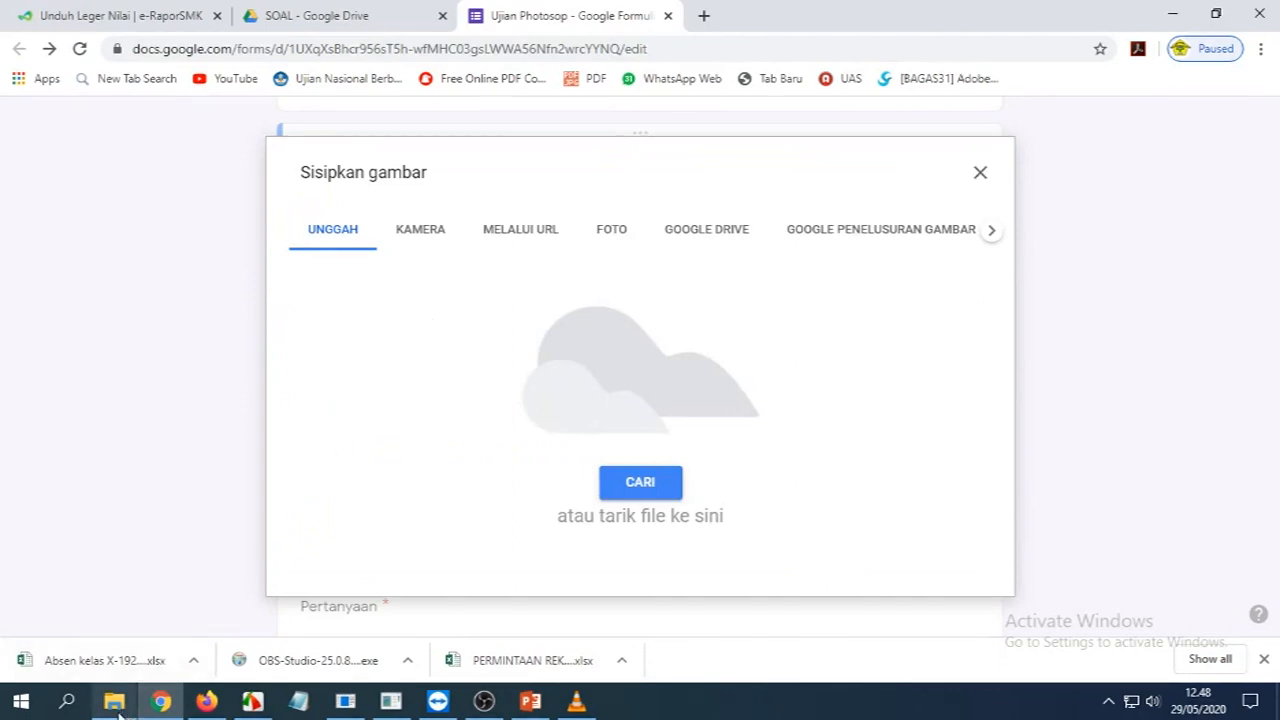
click(387, 258)
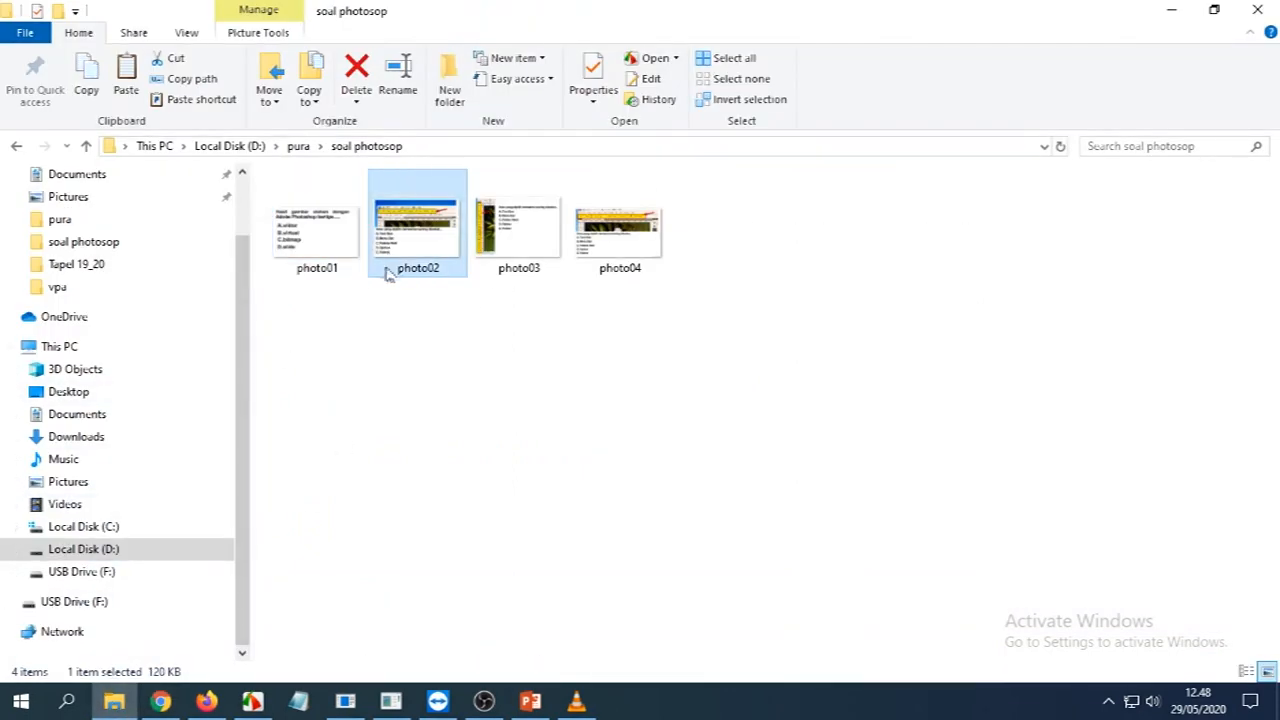
drag(415, 240, 516, 453)
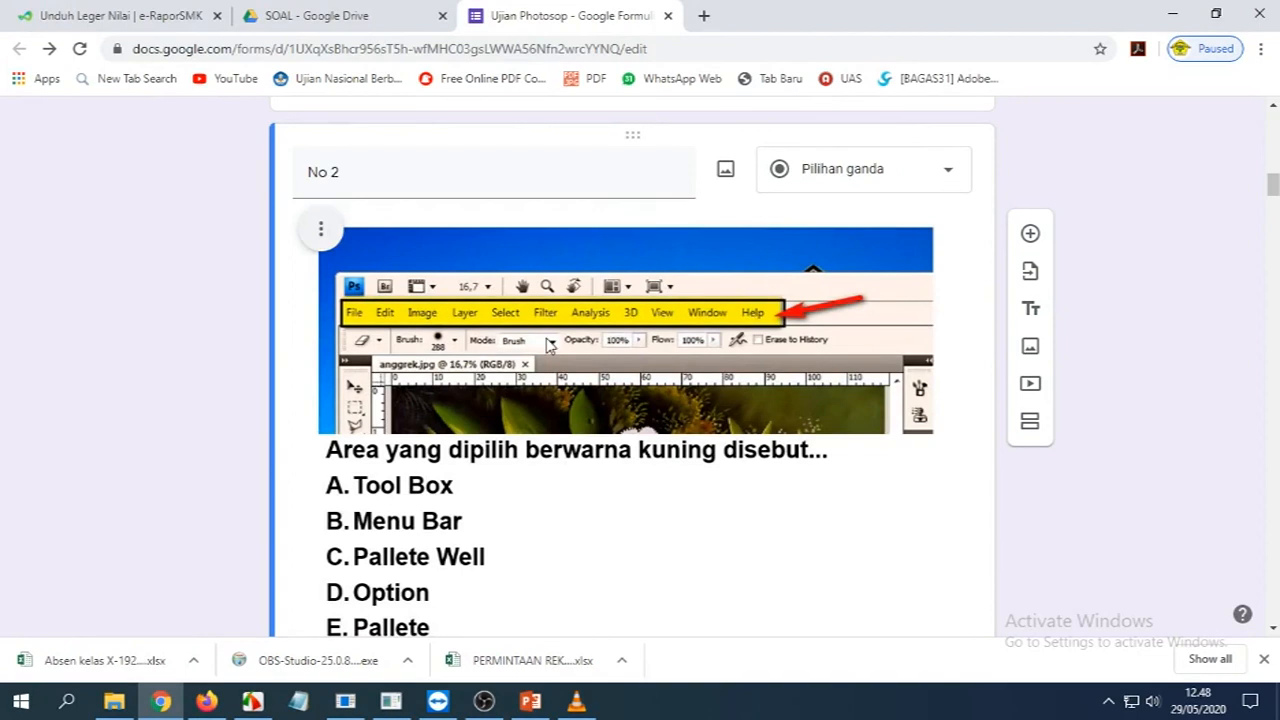
Check the image of question No 2 and mark option B as the correct answer in its answer key
scroll(535, 338, down, 2)
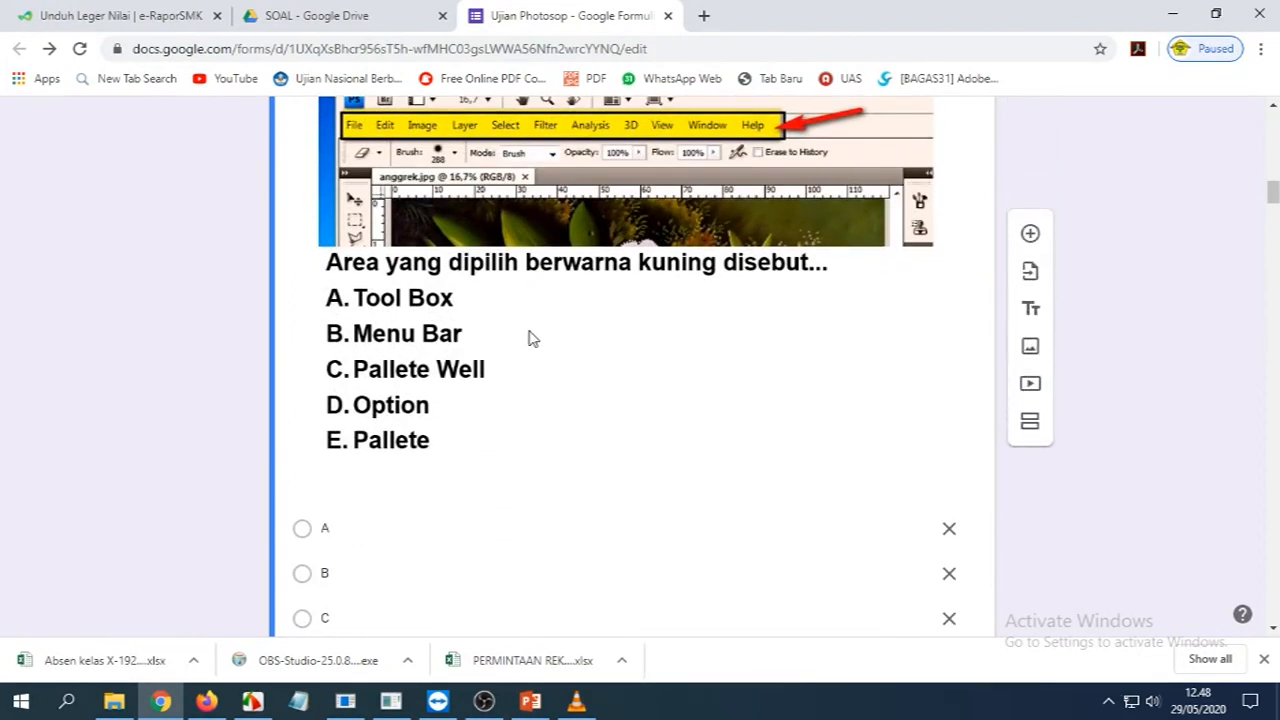
scroll(531, 338, down, 2)
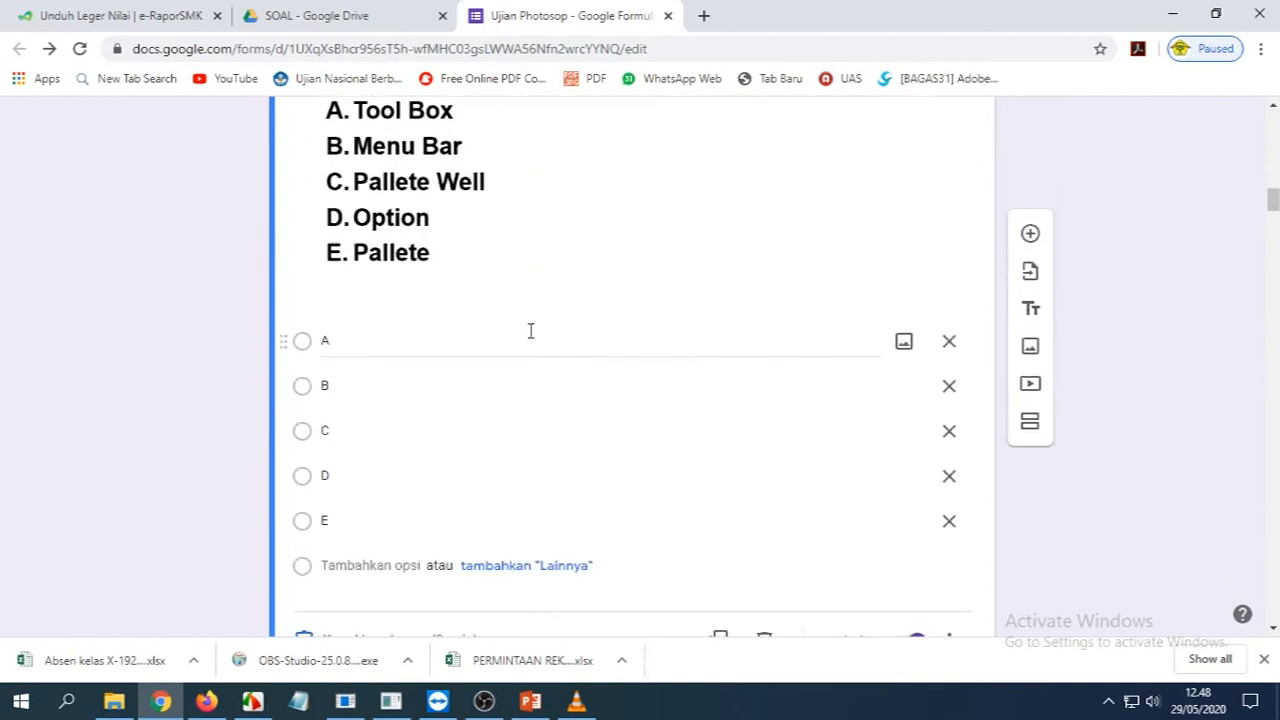
scroll(531, 331, up, 3)
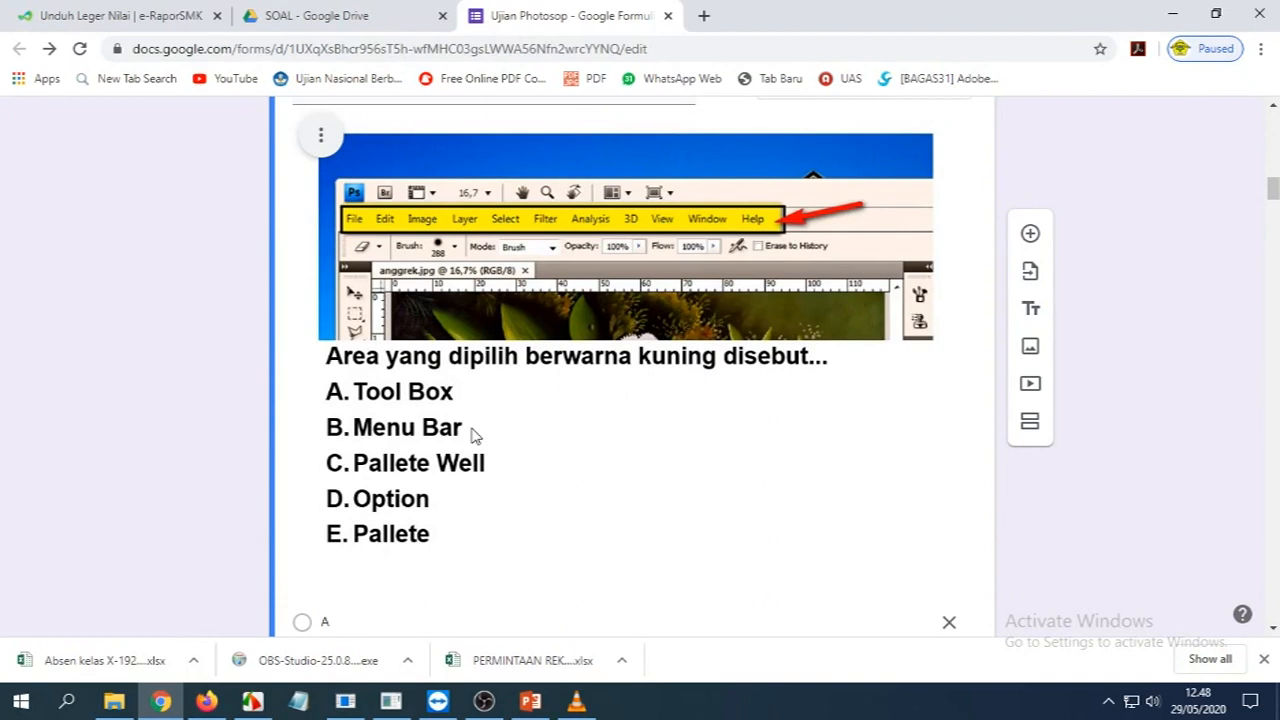
scroll(474, 433, down, 6)
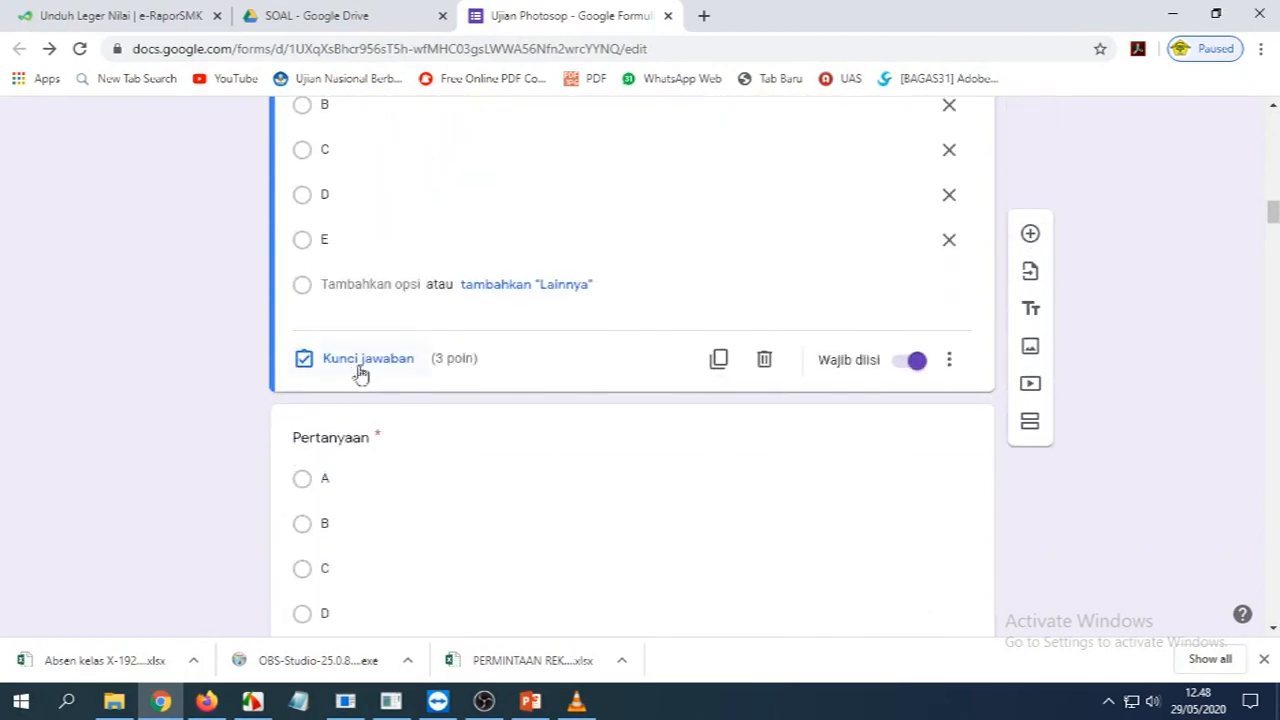
click(358, 368)
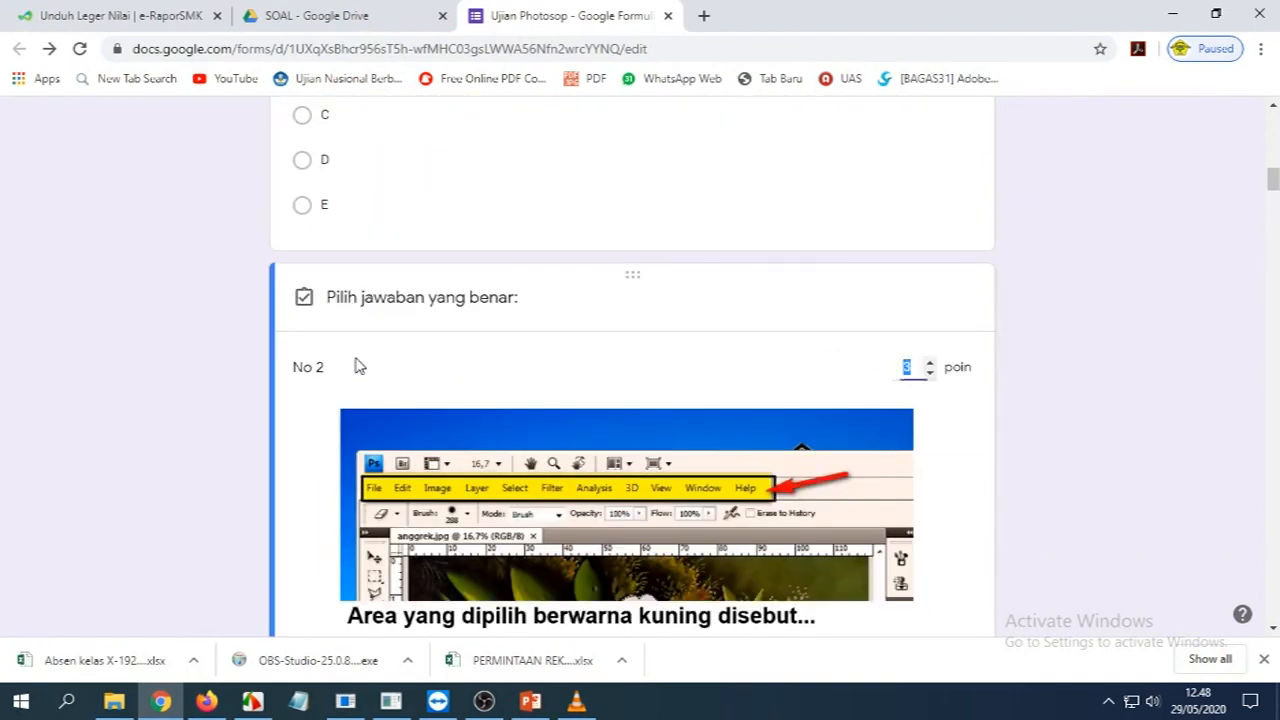
scroll(374, 360, down, 5)
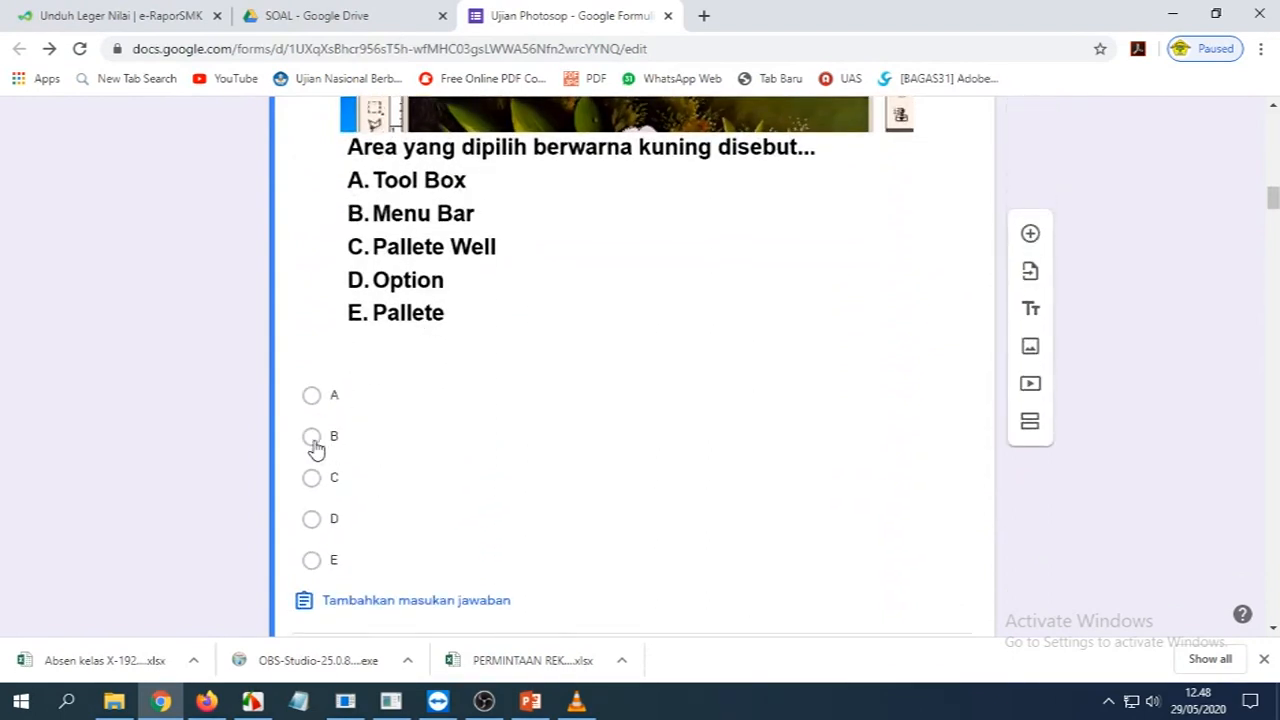
click(312, 437)
scroll(740, 440, down, 2)
scroll(800, 400, down, 1)
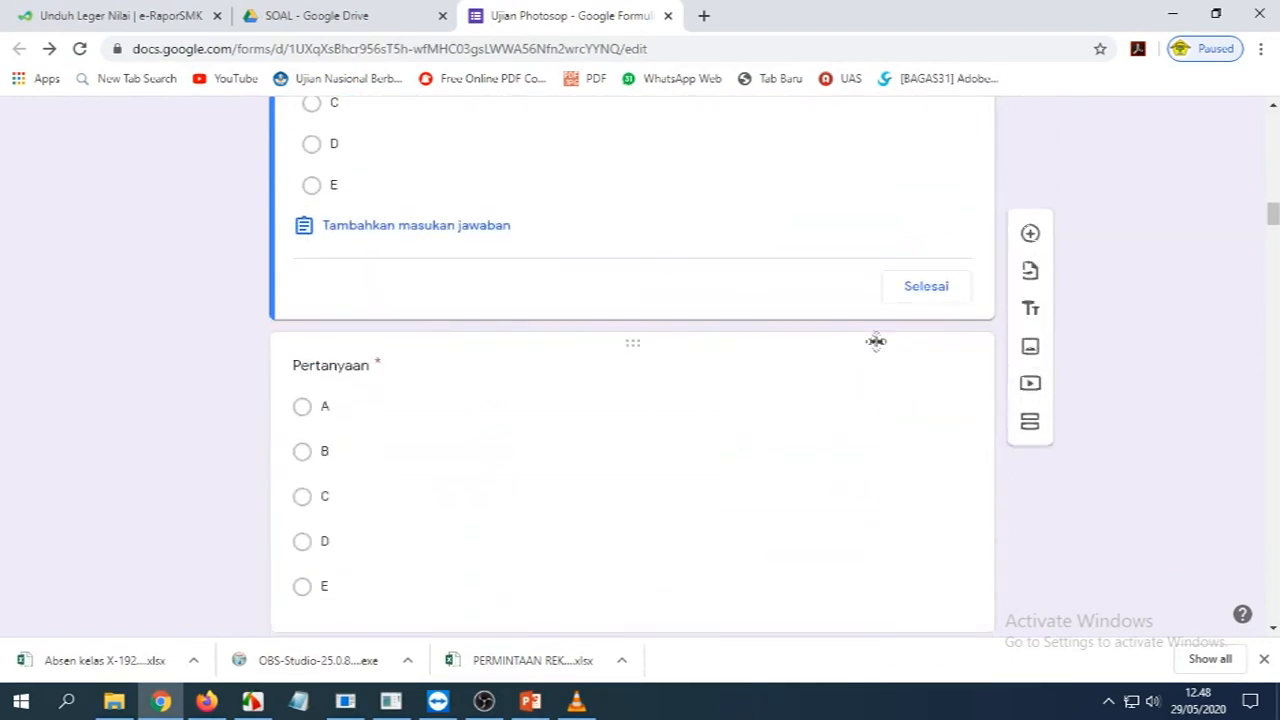
click(917, 303)
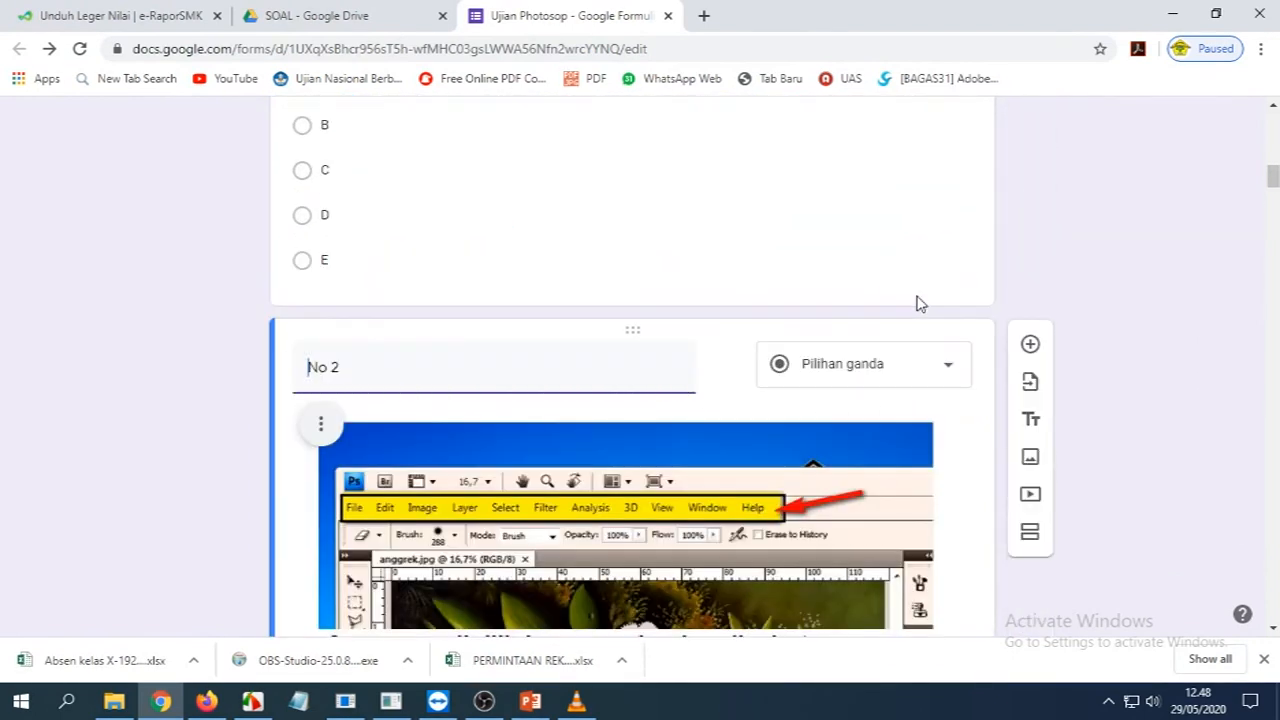
Title the untitled multiple-choice question directly below question No 2 "No 3"
scroll(546, 368, down, 7)
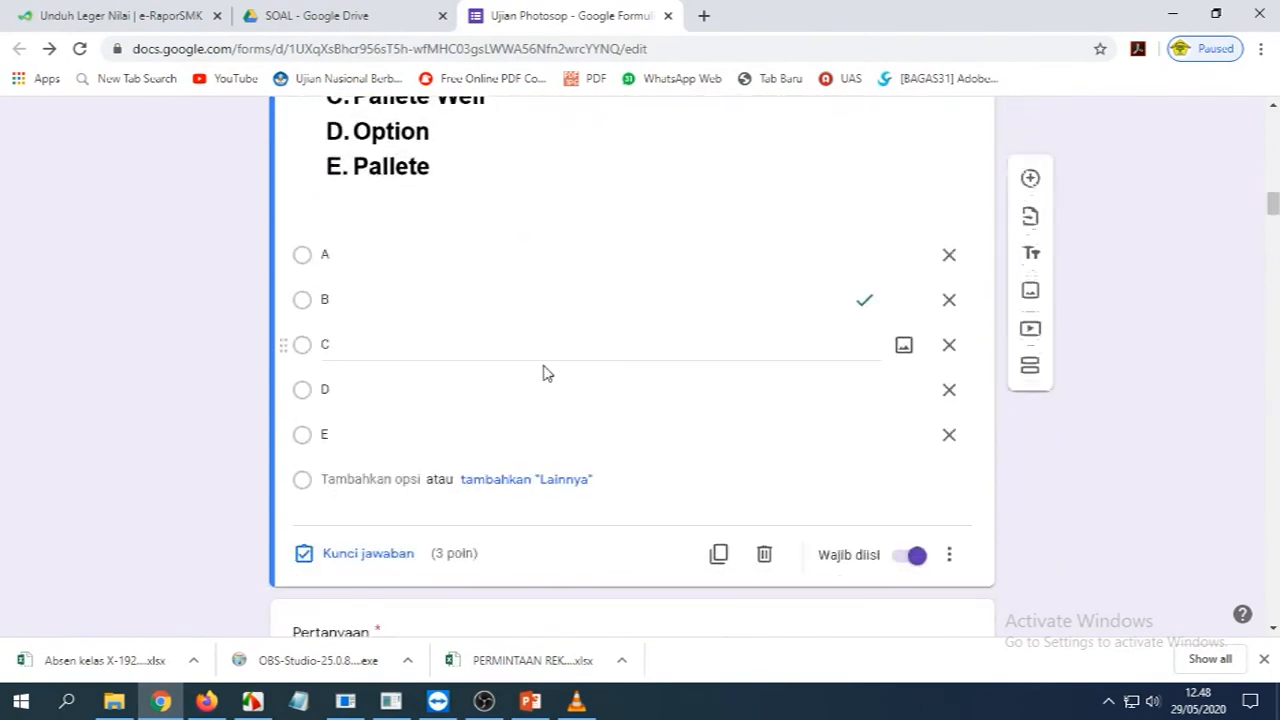
scroll(543, 371, down, 3)
click(635, 331)
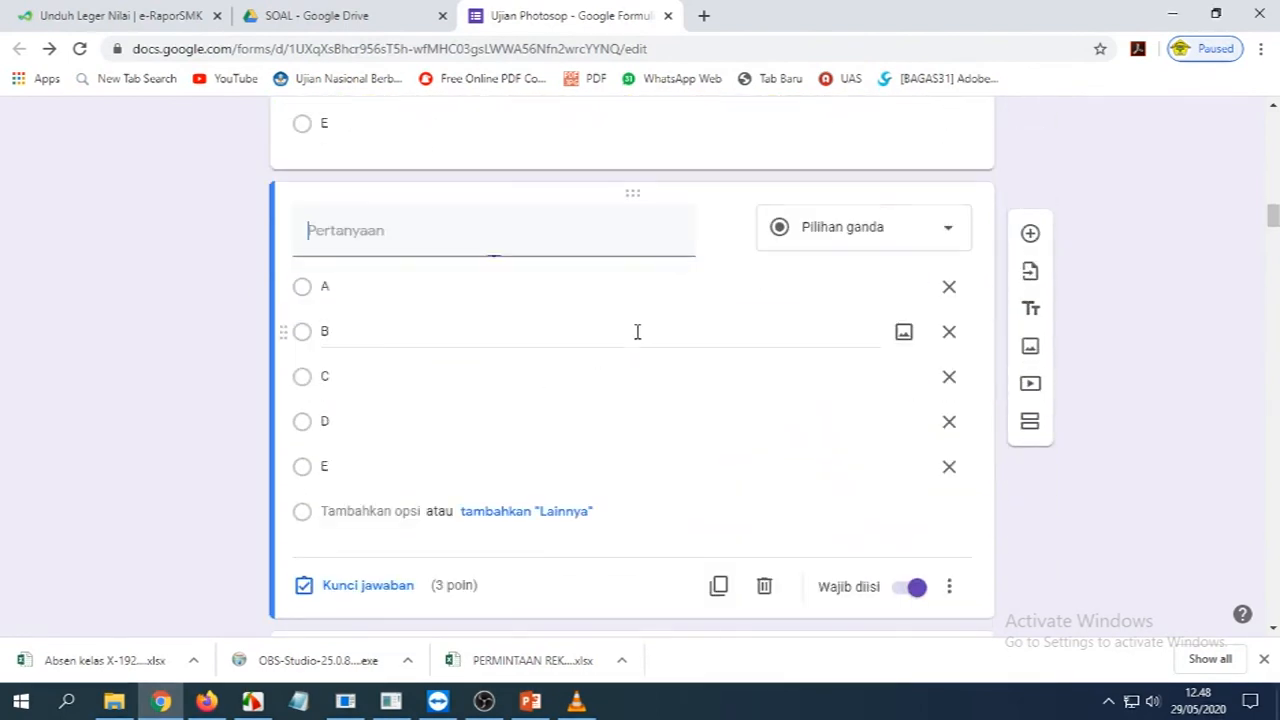
text(No 3)
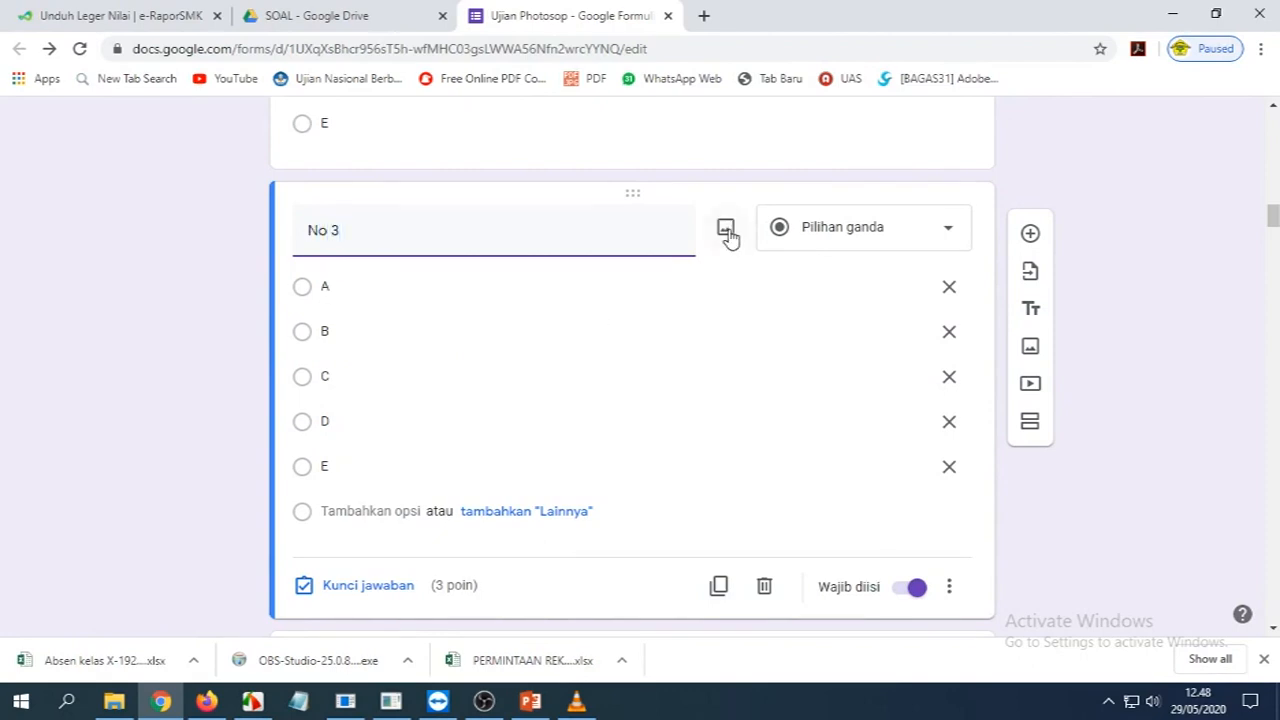
Insert the image photo03 from File Explorer's "soal photosop" folder into question No 3
click(726, 229)
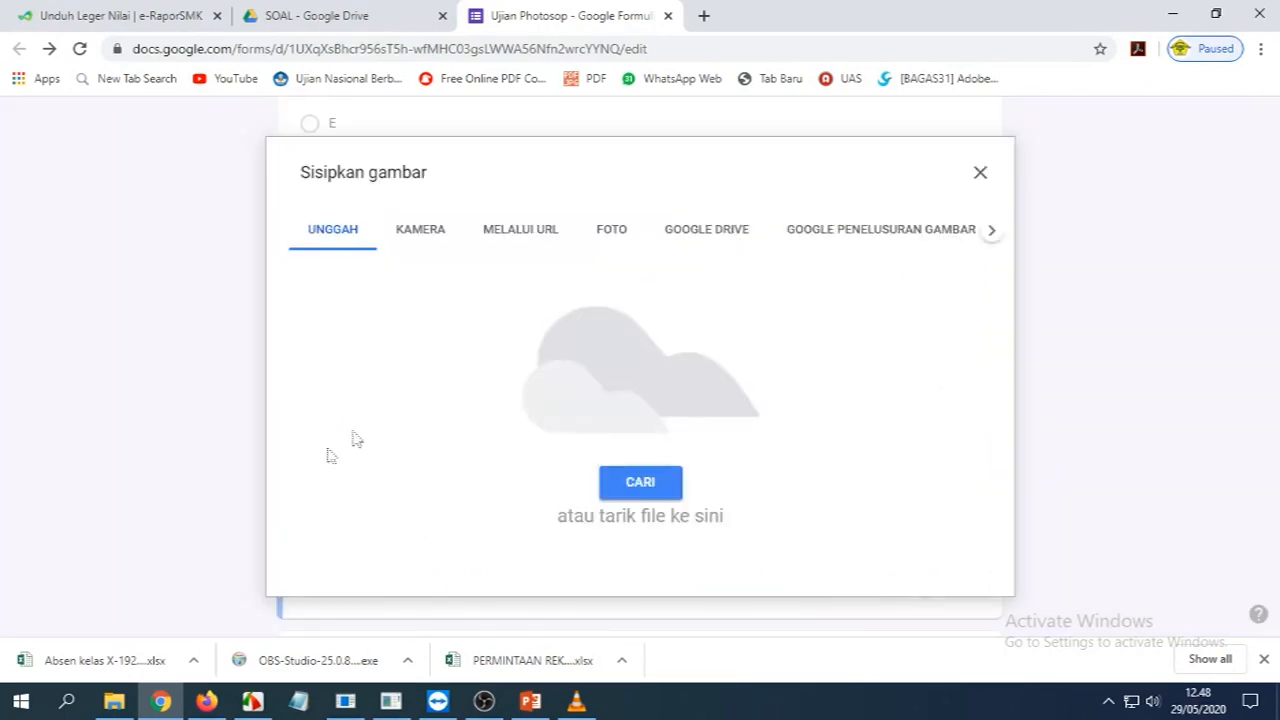
click(113, 700)
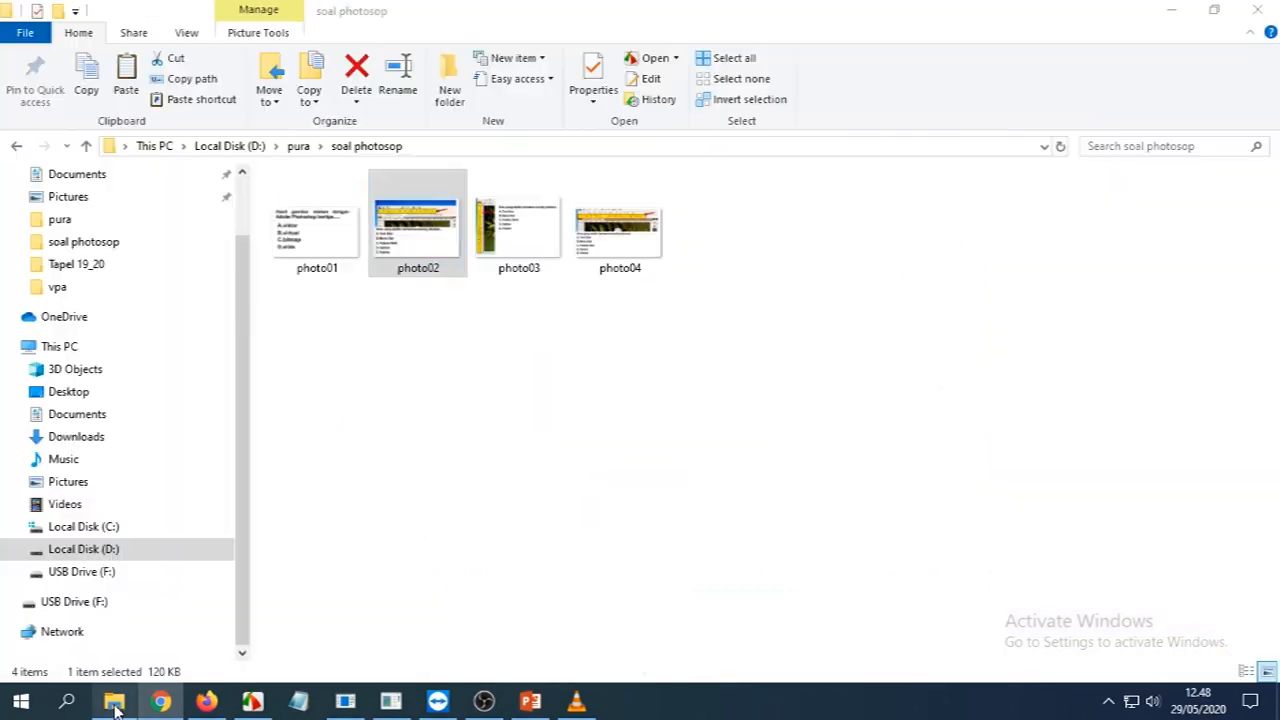
click(512, 258)
drag(515, 245, 487, 422)
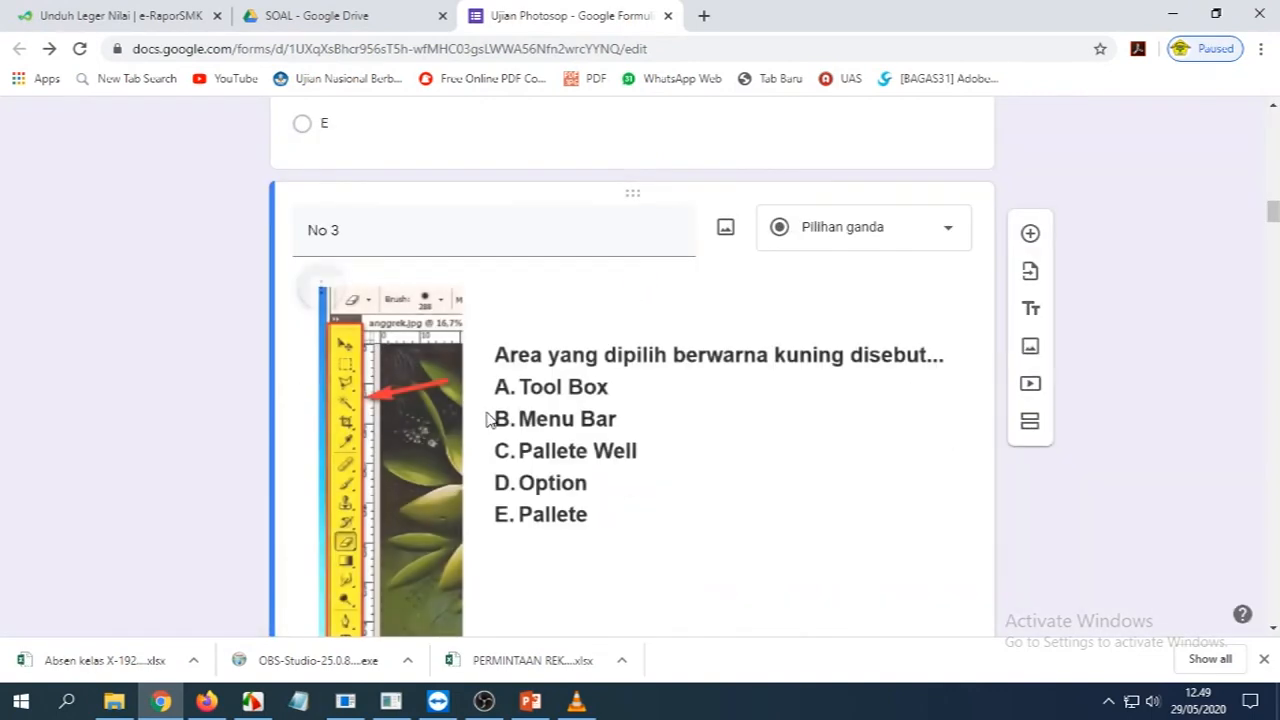
Check the image of question No 3 and mark option A as the correct answer in its answer key
scroll(565, 405, down, 1)
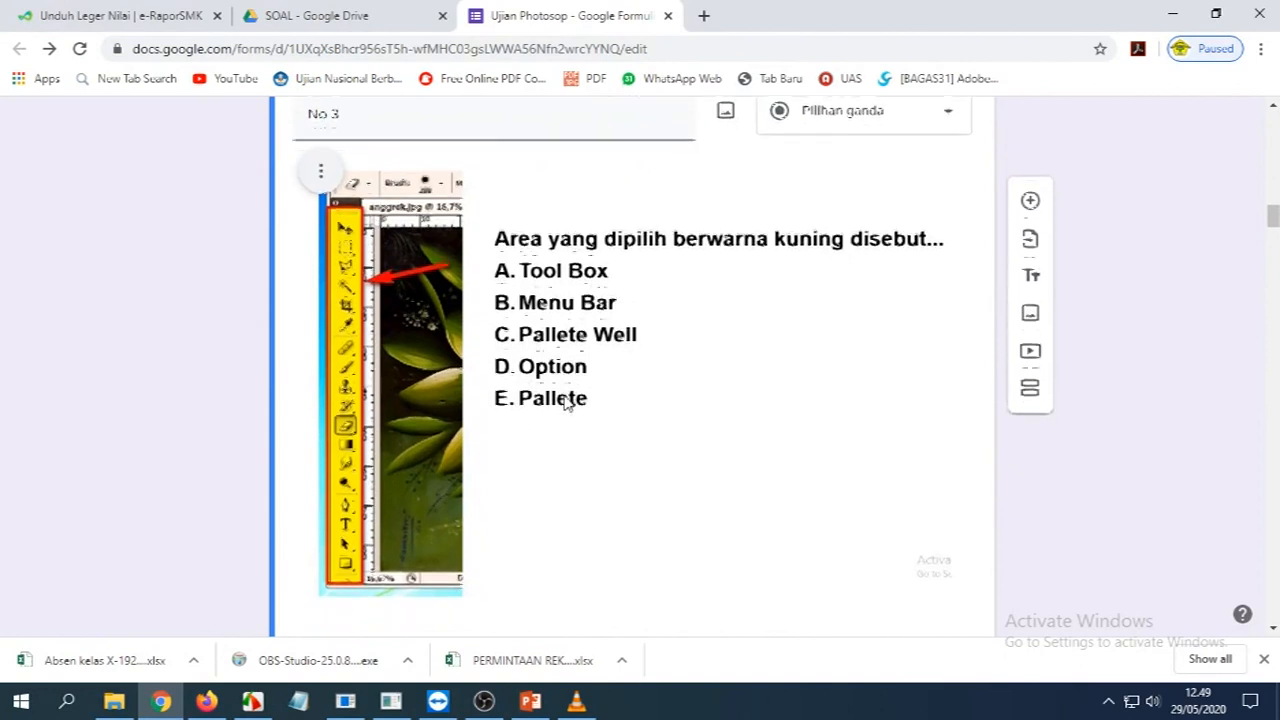
scroll(565, 400, down, 1)
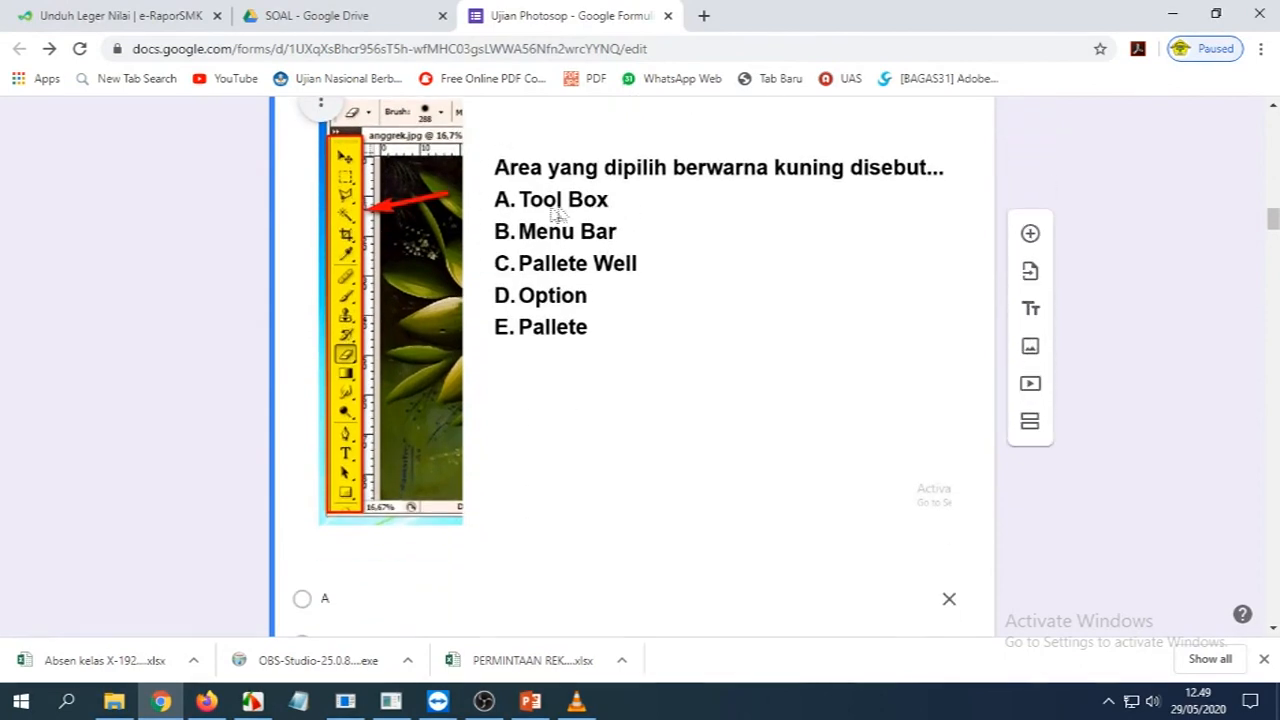
scroll(554, 296, down, 5)
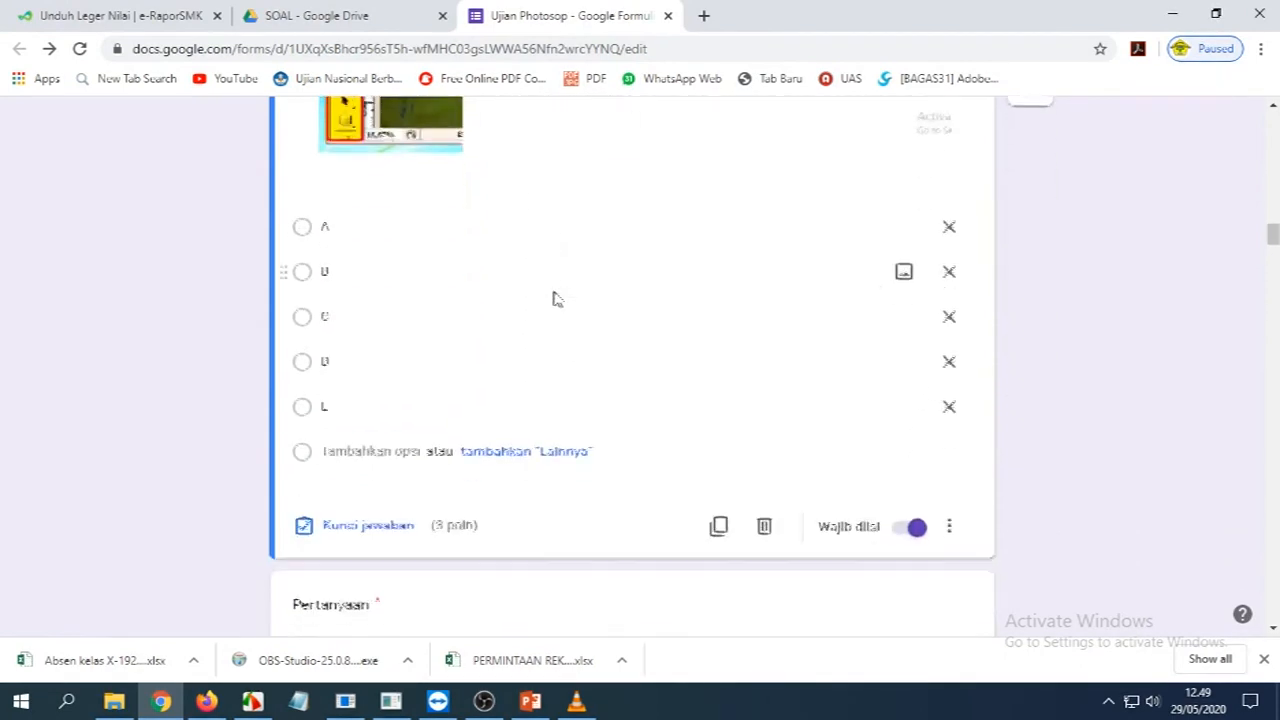
click(379, 437)
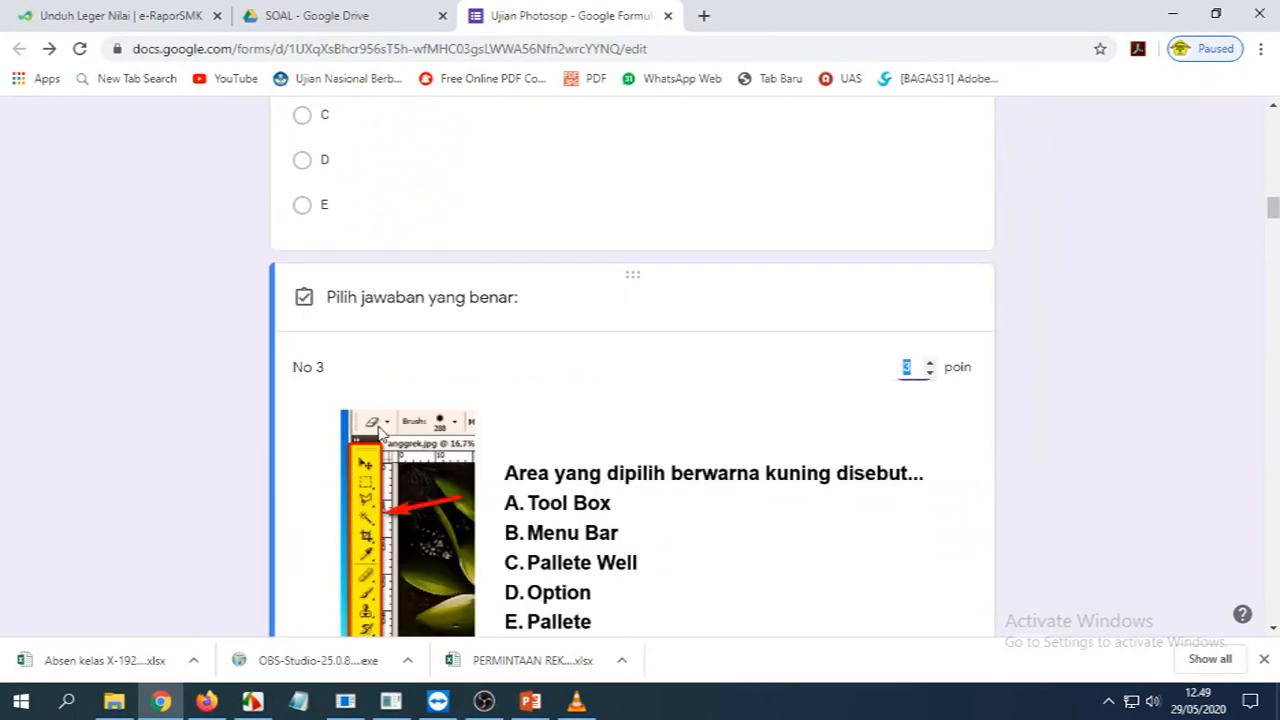
scroll(375, 337, down, 2)
scroll(372, 337, down, 3)
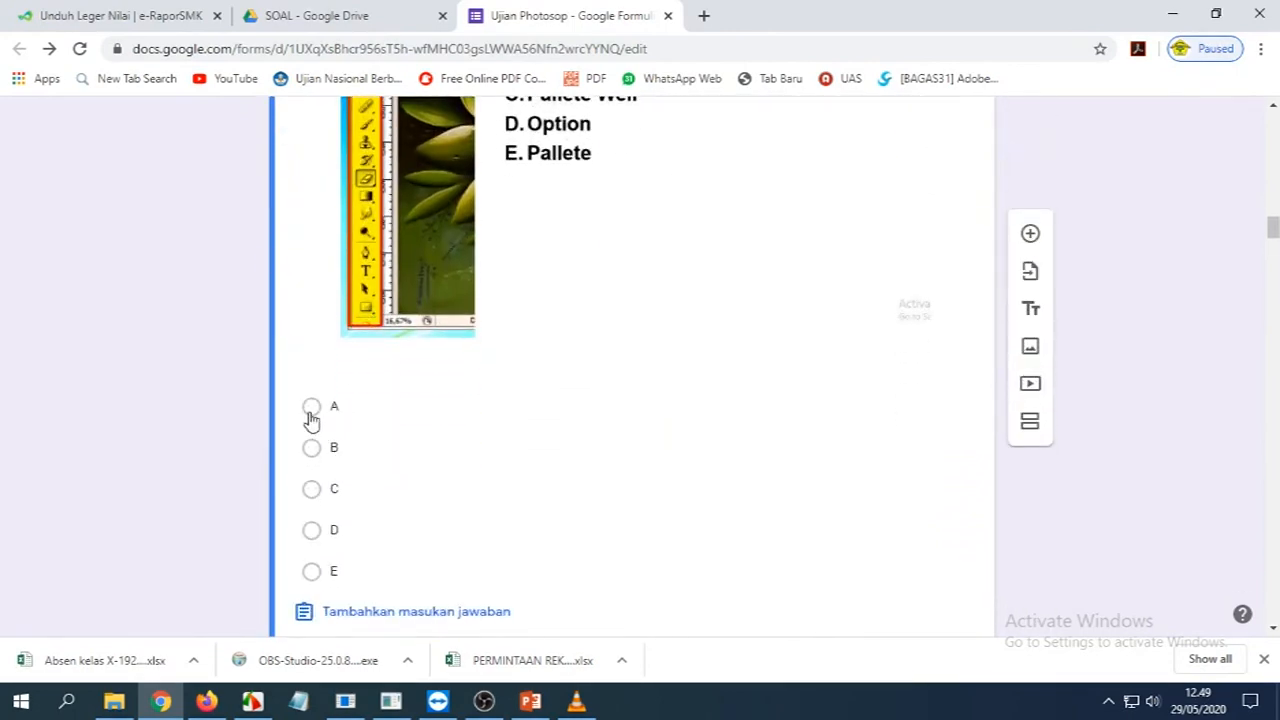
click(311, 408)
scroll(592, 458, down, 3)
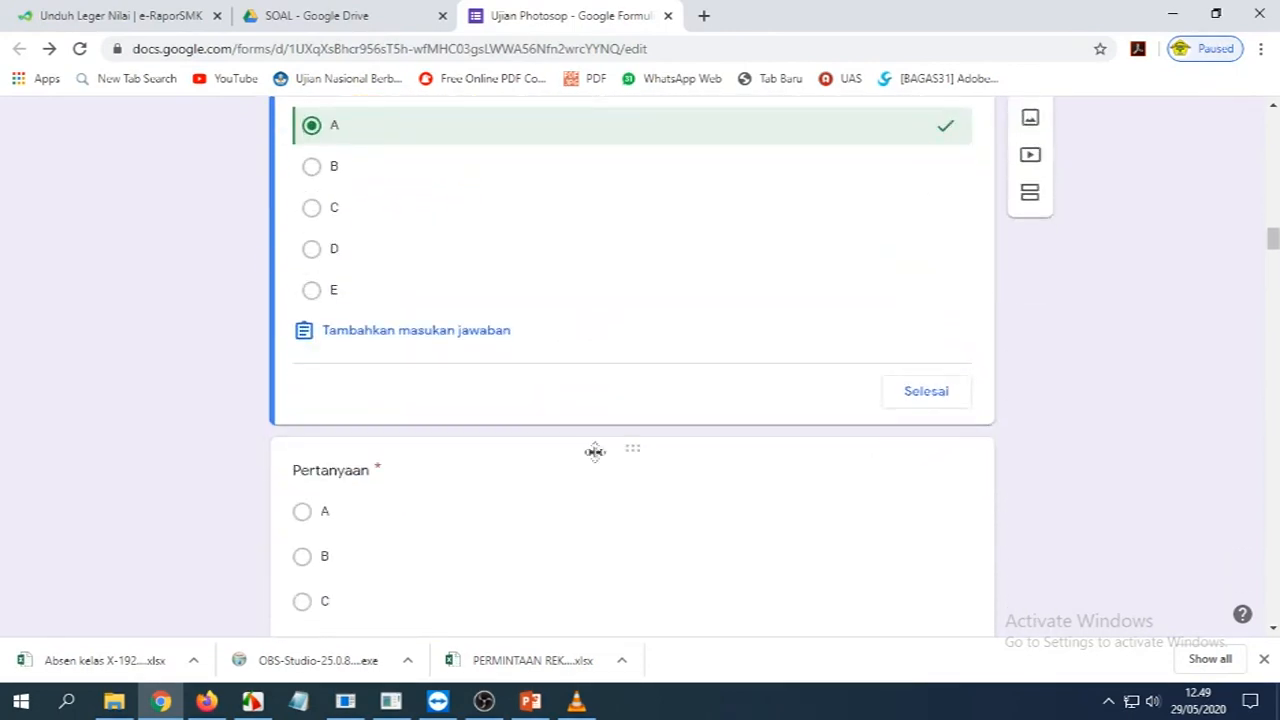
click(905, 400)
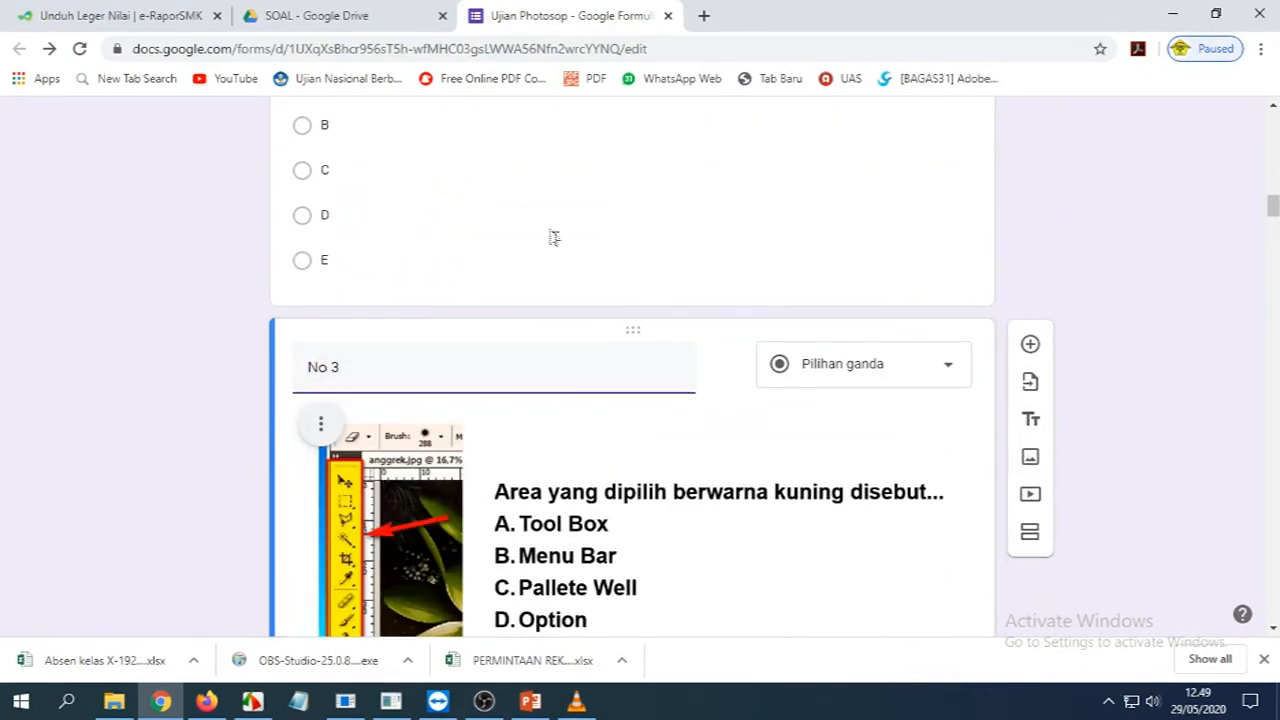
Open the form's send options, generate a shortened share link, and copy it to the clipboard
scroll(585, 190, down, 4)
drag(1273, 224, 1274, 120)
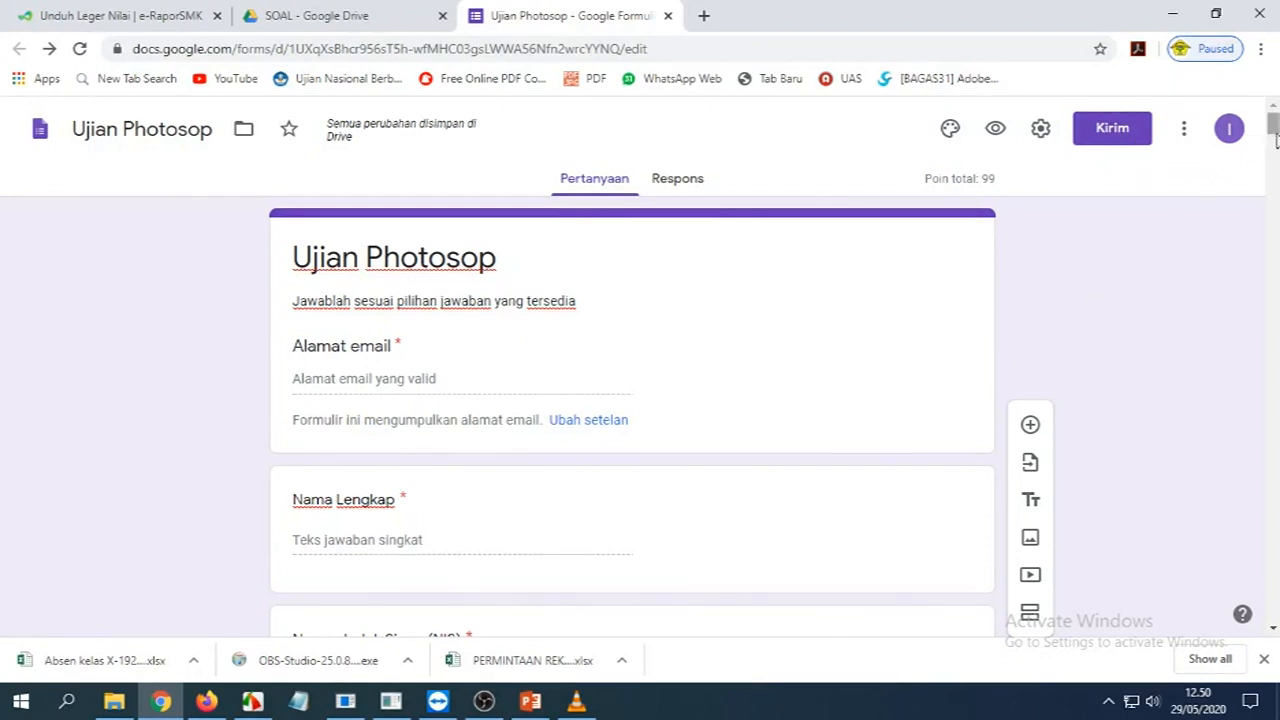
click(1109, 142)
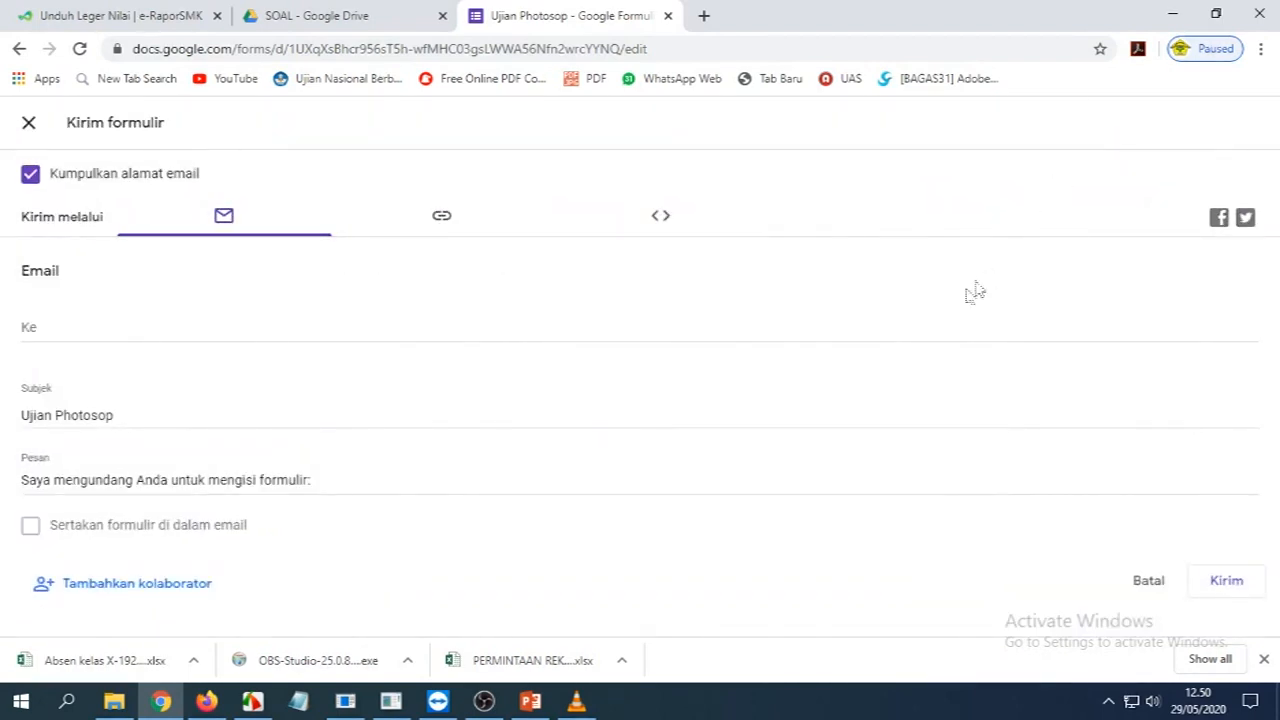
click(440, 220)
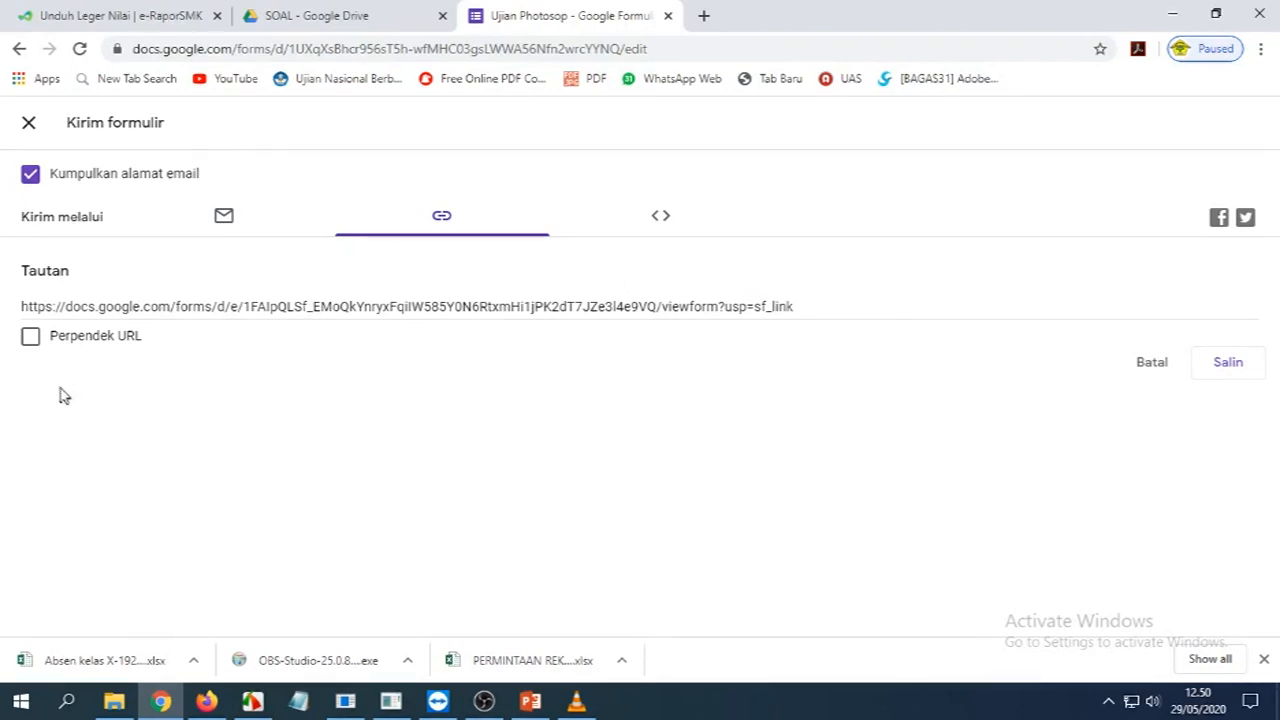
click(31, 340)
key(ctrl+c)
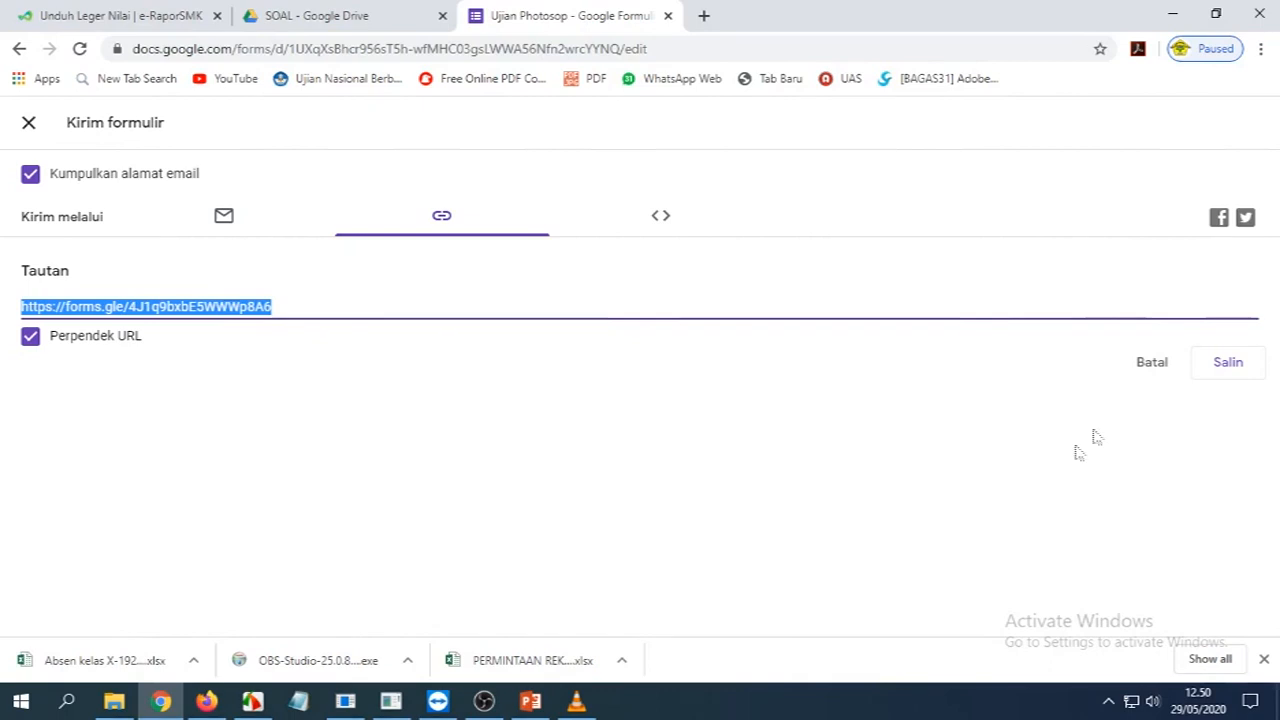
click(1240, 366)
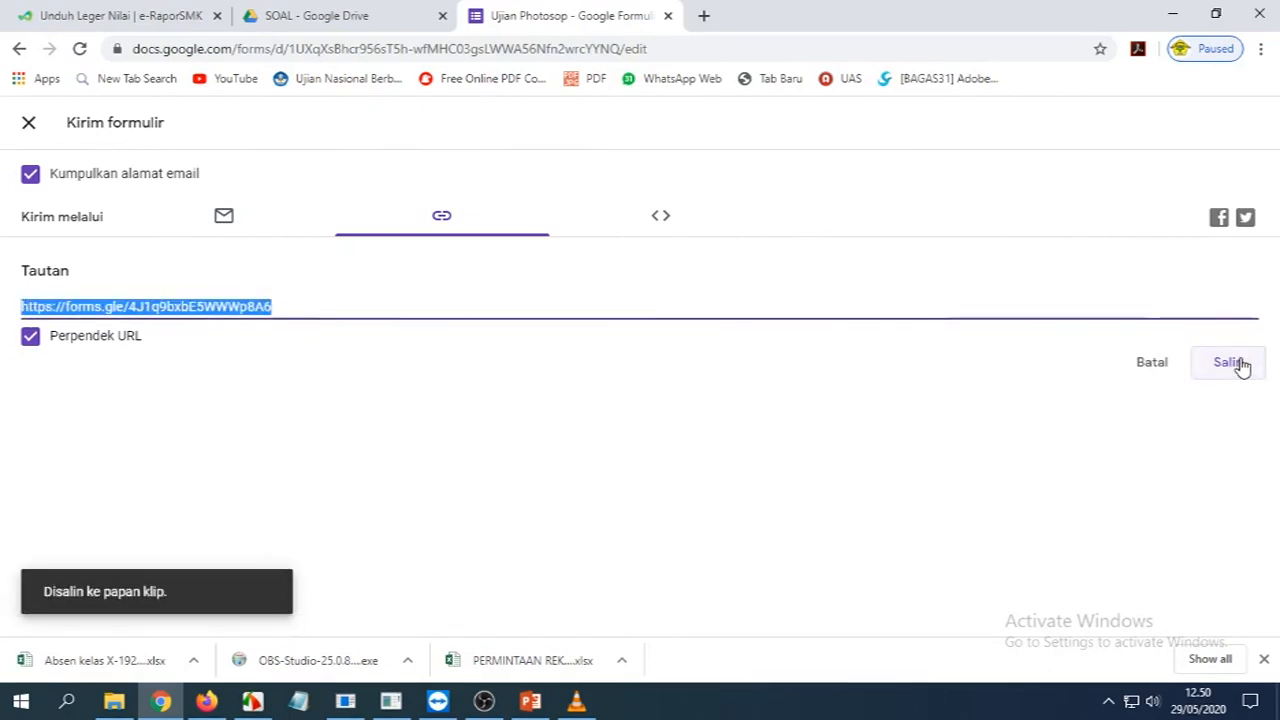
Open the copied form link in a new browser tab
click(706, 17)
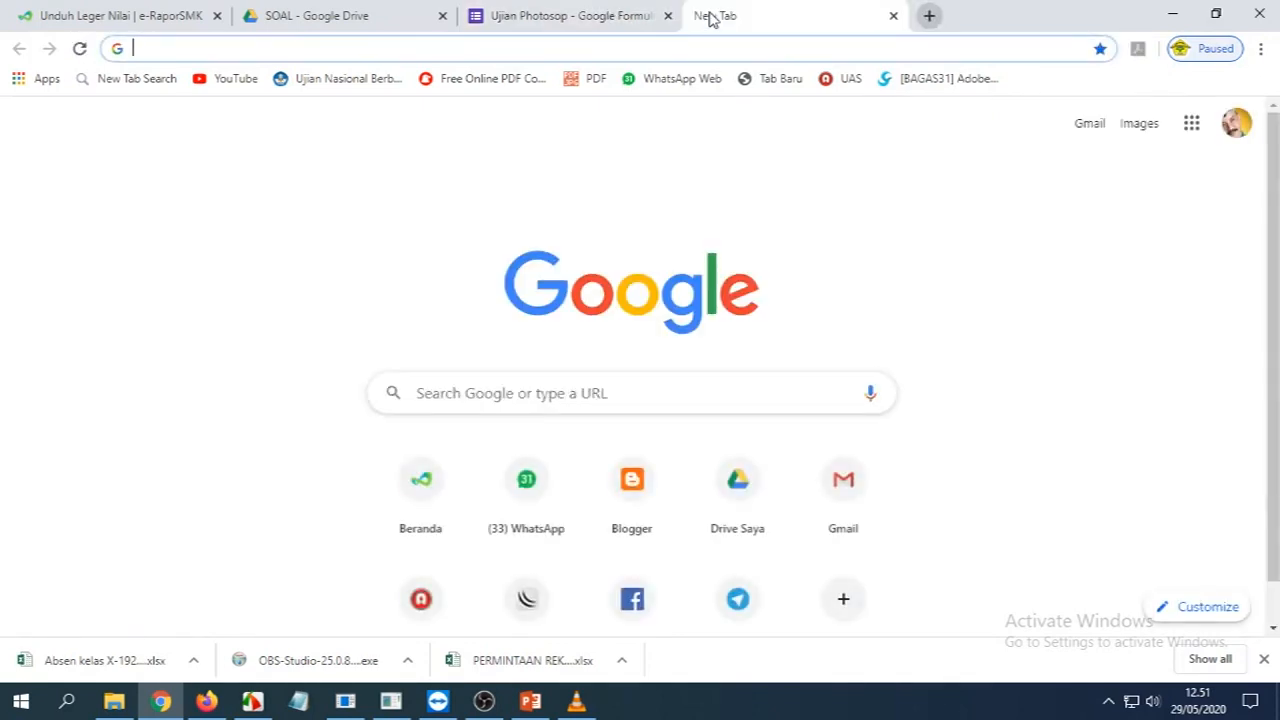
right_click(182, 50)
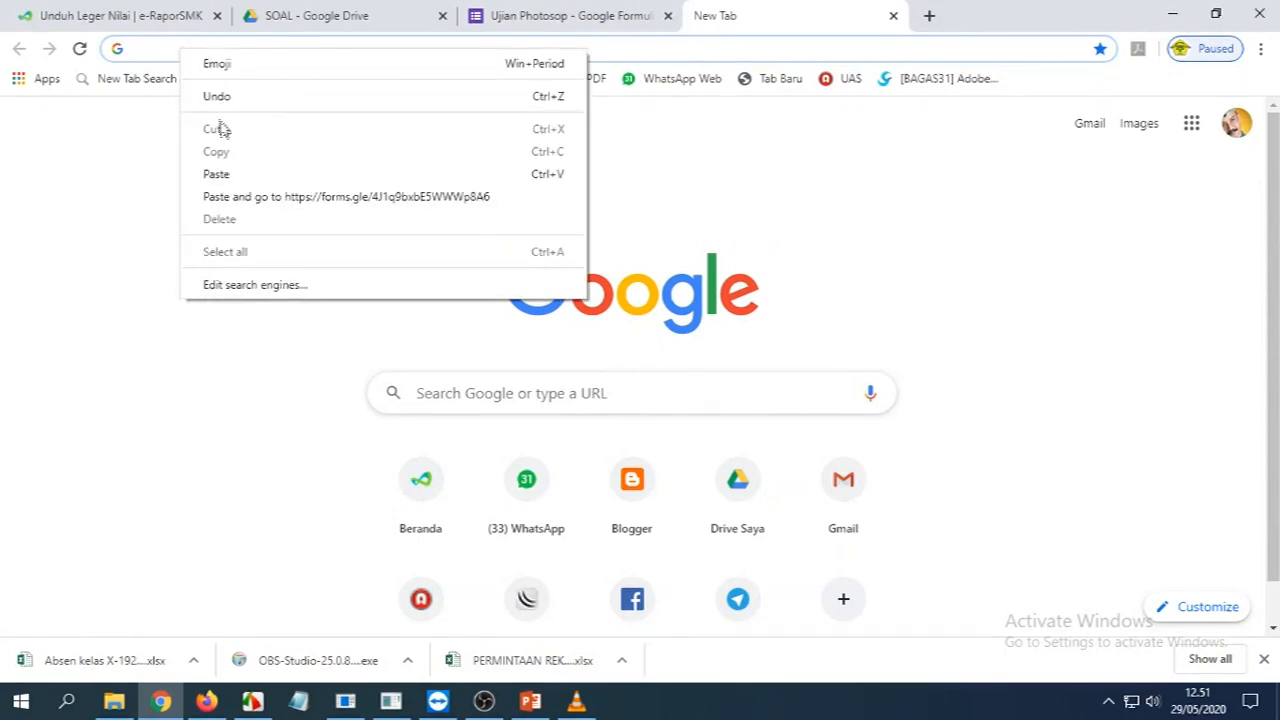
click(218, 175)
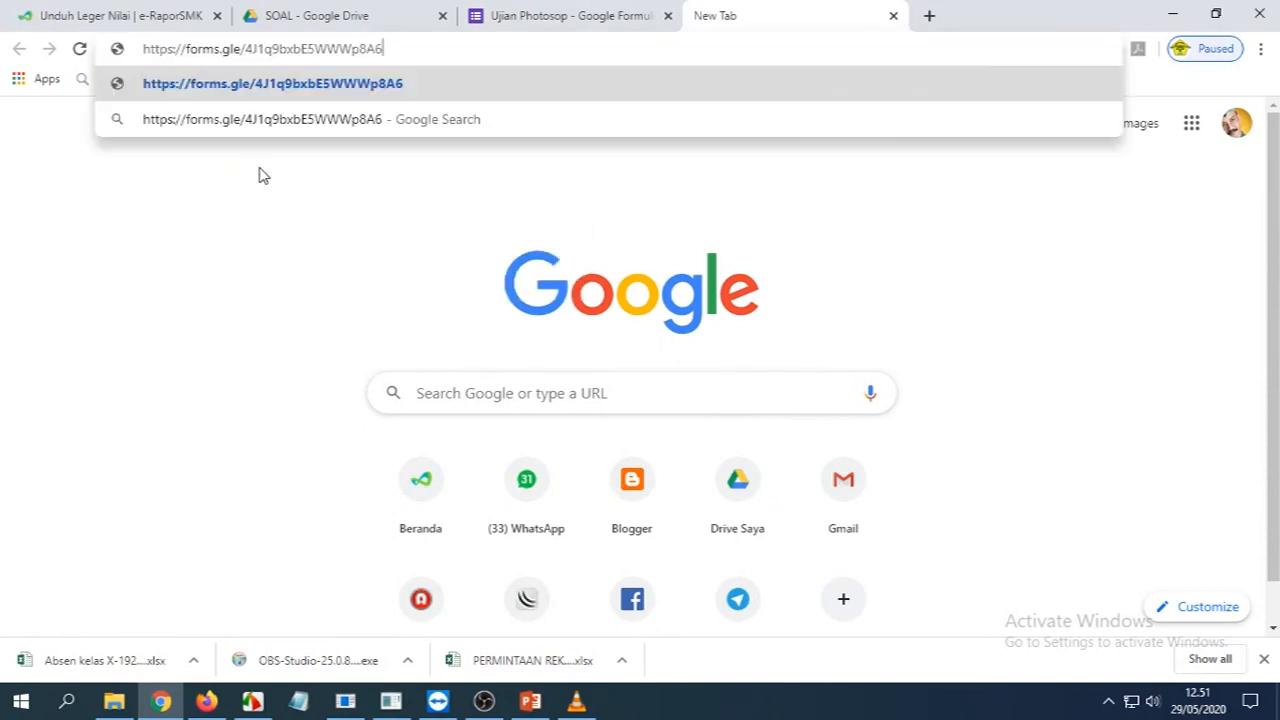
key(Return)
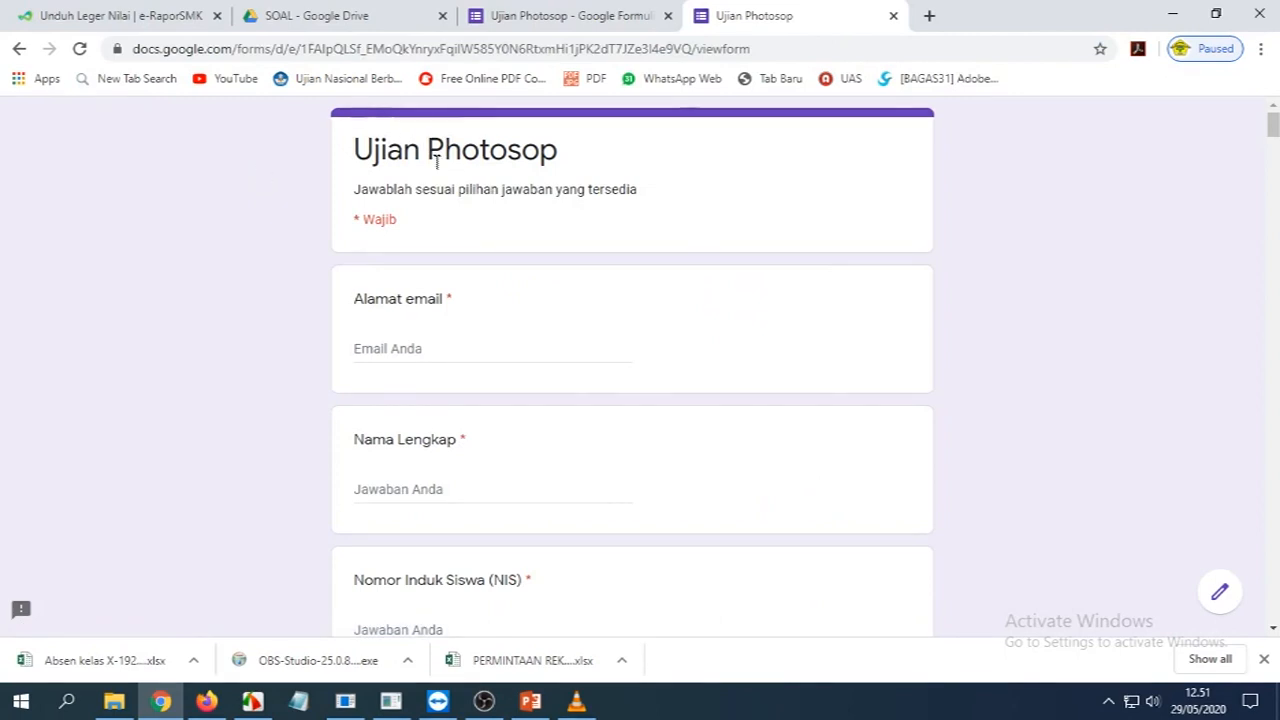
Look through the respondent view of the quiz, examining the identity fields and the image questions around No 3, and return to its beginning
scroll(600, 240, down, 10)
scroll(597, 242, down, 10)
scroll(597, 242, up, 4)
scroll(597, 242, down, 5)
scroll(622, 252, up, 5)
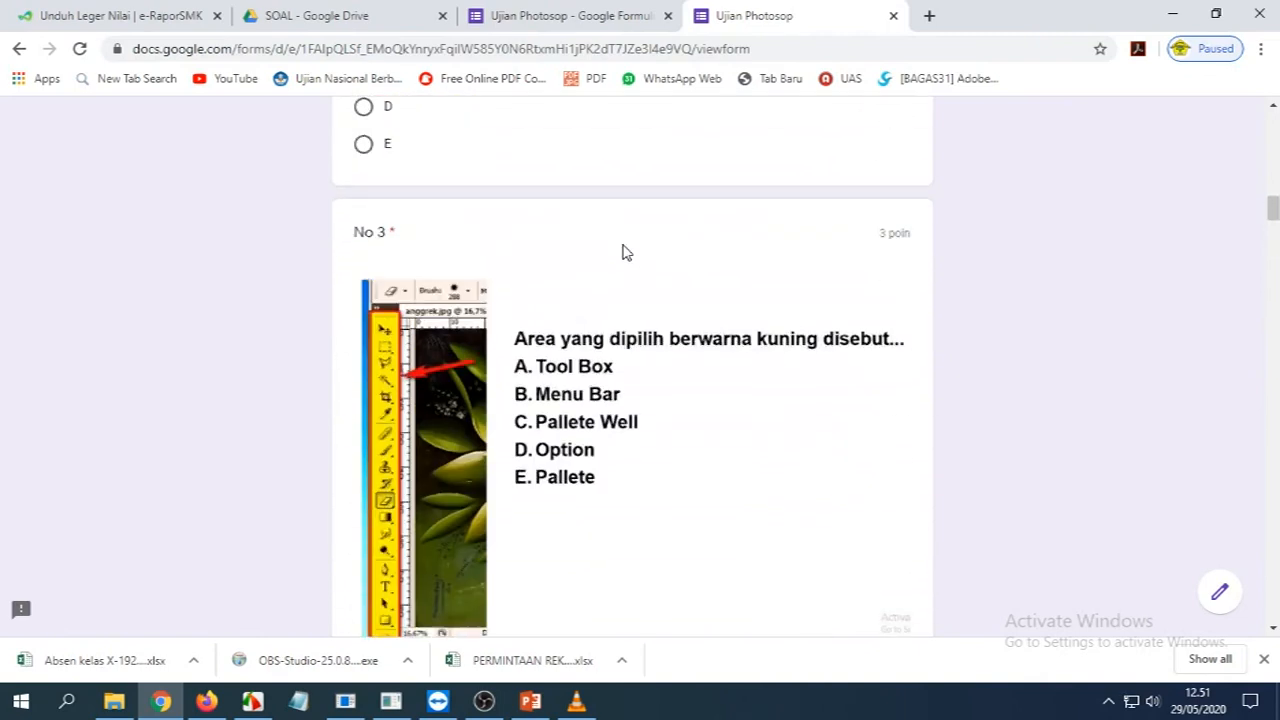
drag(1273, 208, 1273, 122)
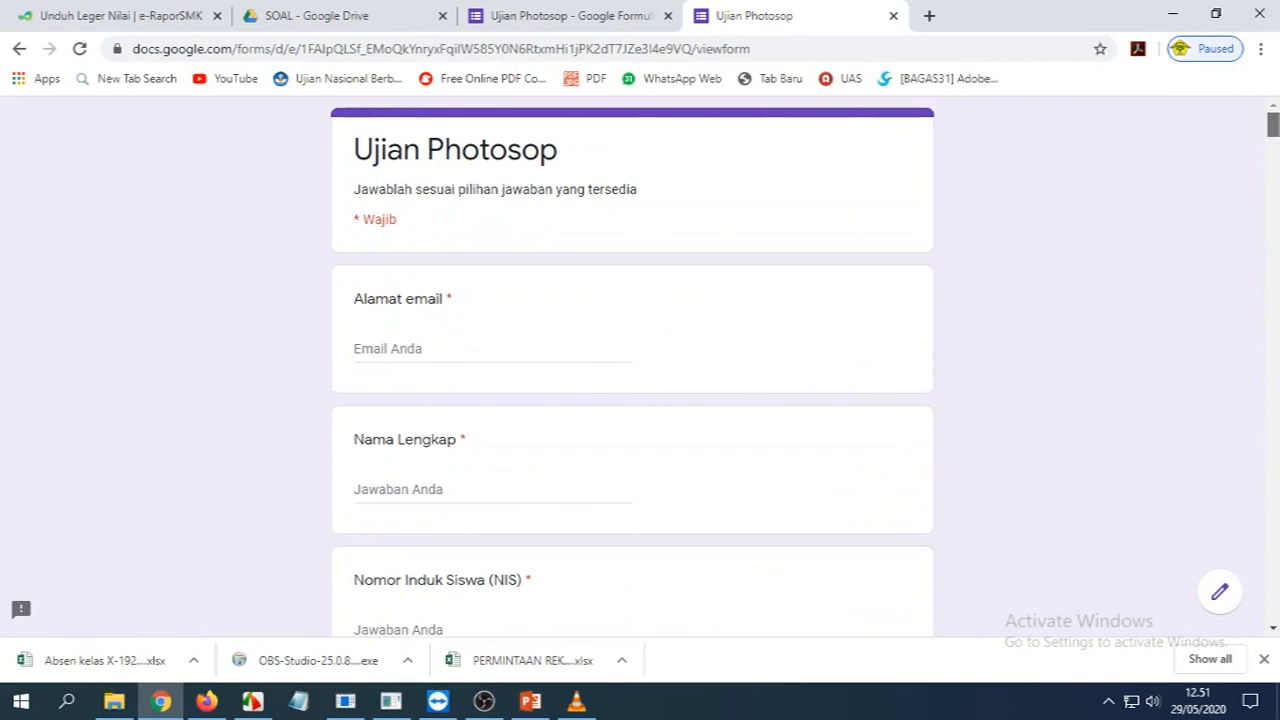